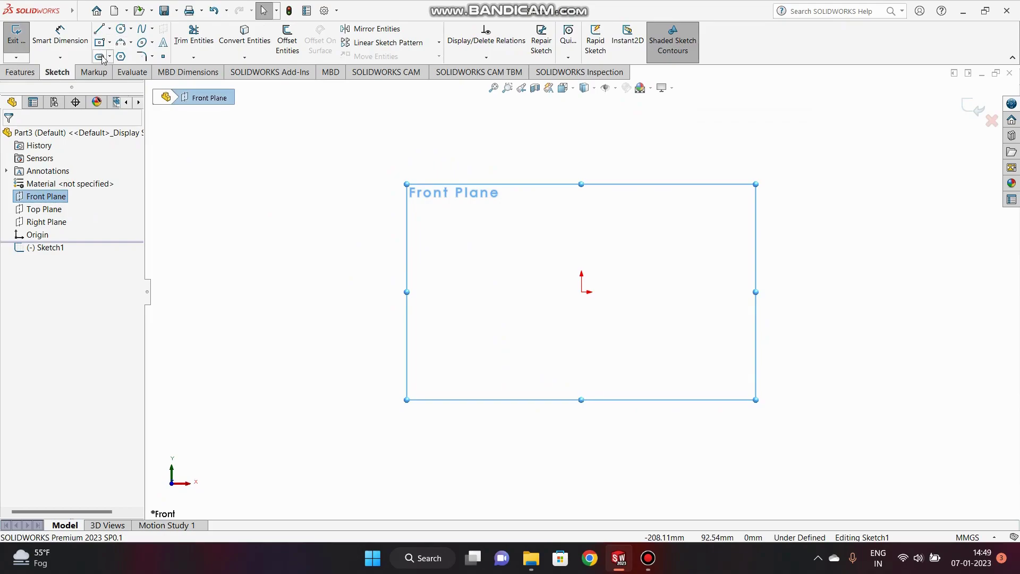
Sketch a three-sided inscribed-circle polygon on the Front Plane, centred about 78 mm left of the origin, with an inner circle about 28.6 mm across
click(121, 56)
click(129, 211)
click(129, 210)
click(130, 210)
click(129, 210)
click(130, 210)
drag(431, 292, 430, 237)
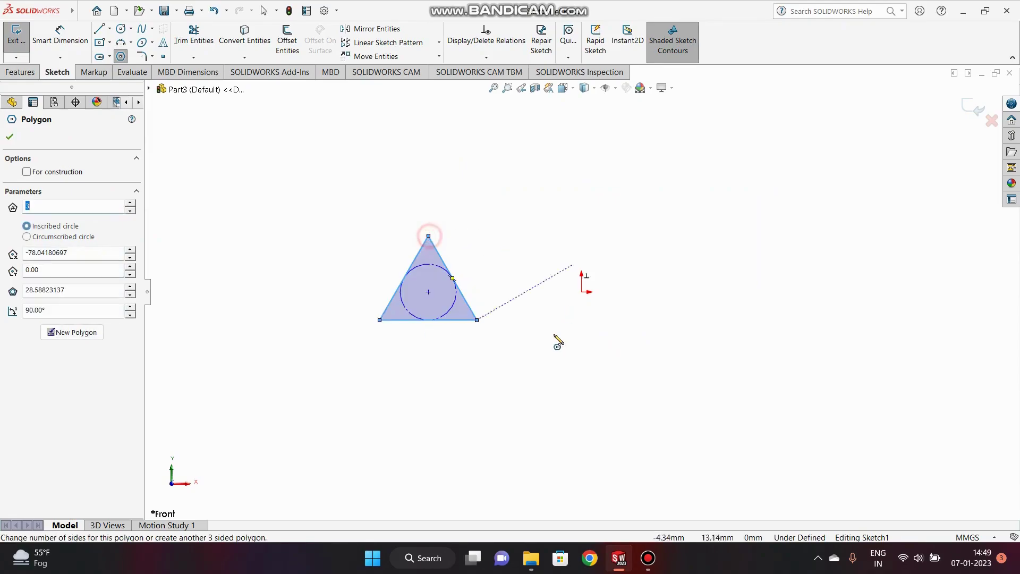
Dimension the horizontal distance between the triangle's centre and the origin as 70 mm
click(60, 38)
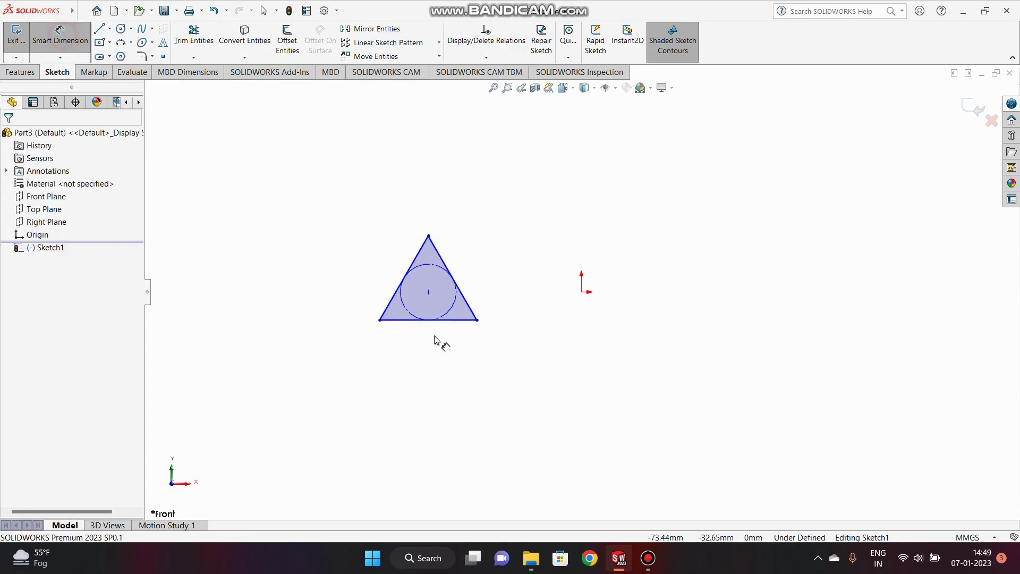
click(428, 292)
click(583, 294)
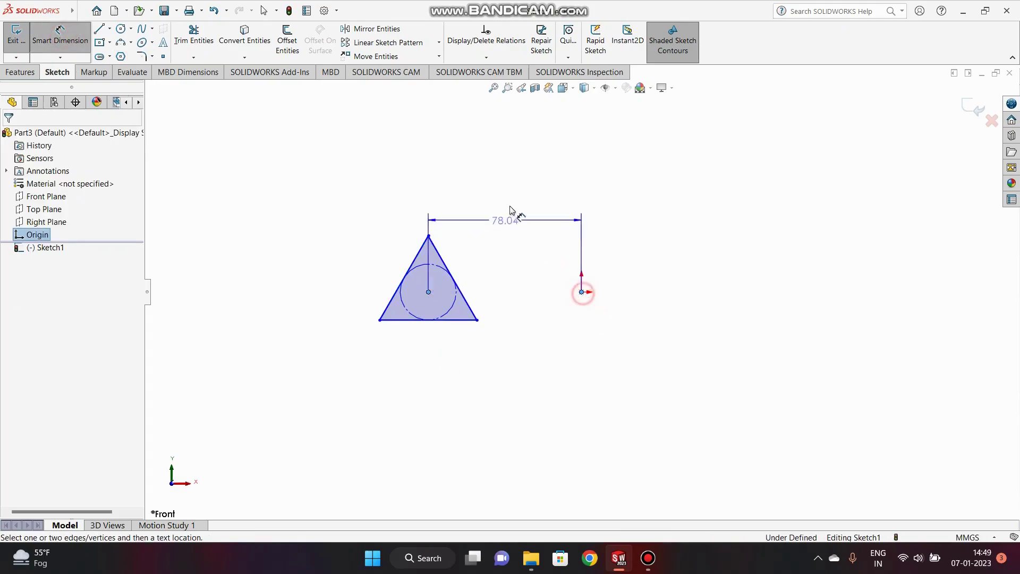
click(519, 188)
text(70)
key(Return)
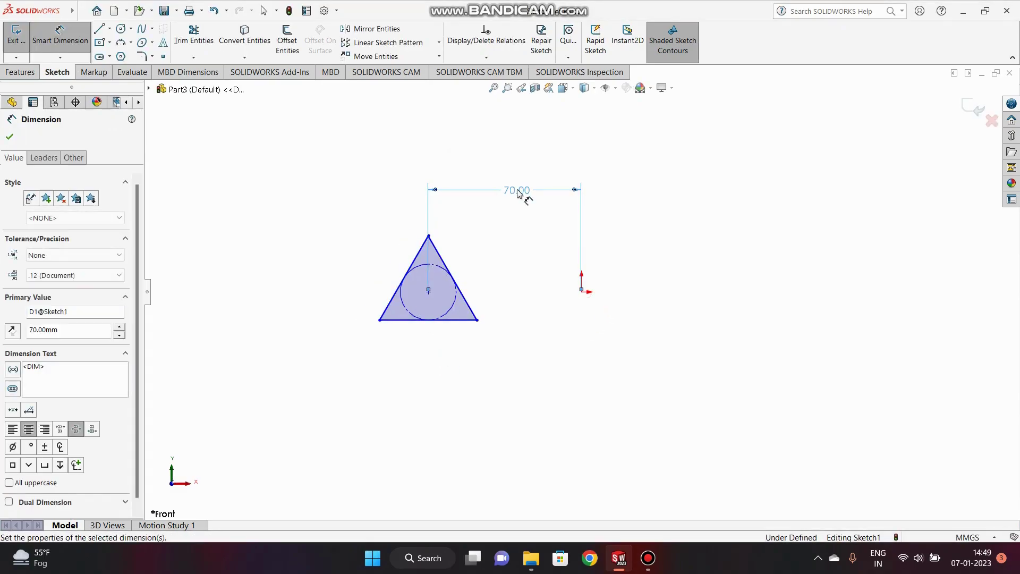
Dimension the triangle's bottom edge as 35 mm and end dimensioning
click(452, 322)
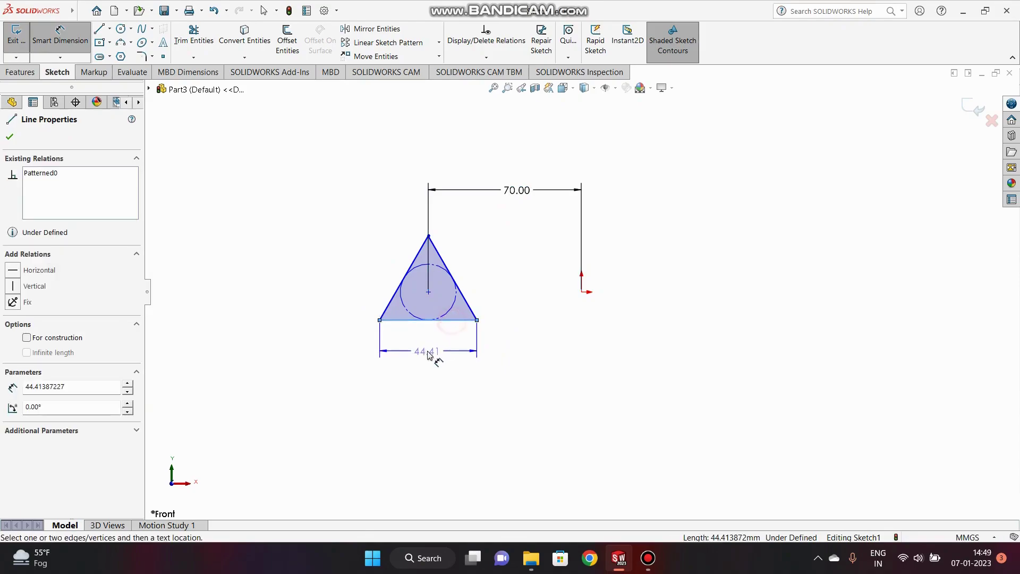
click(425, 351)
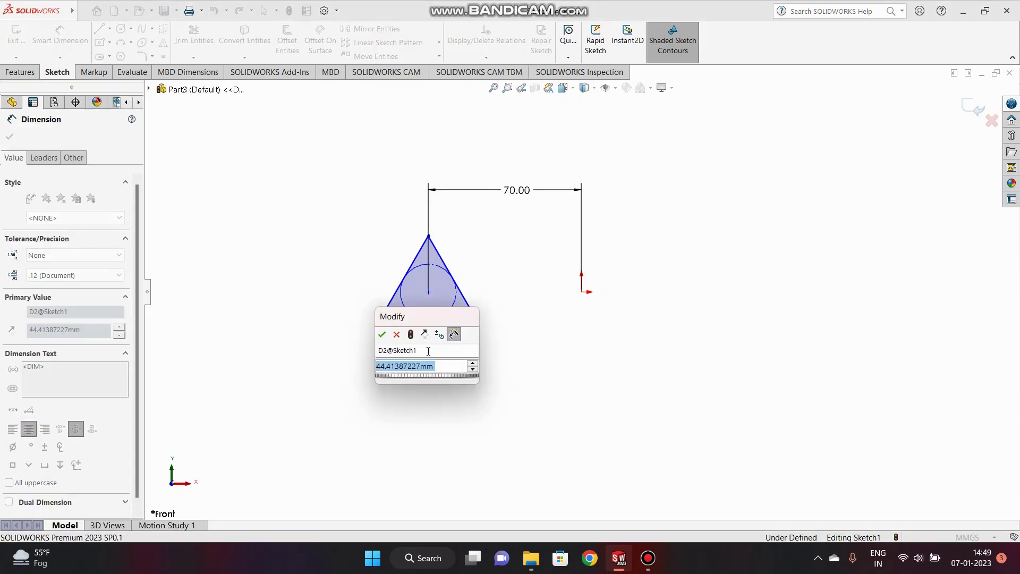
text(35)
key(Return)
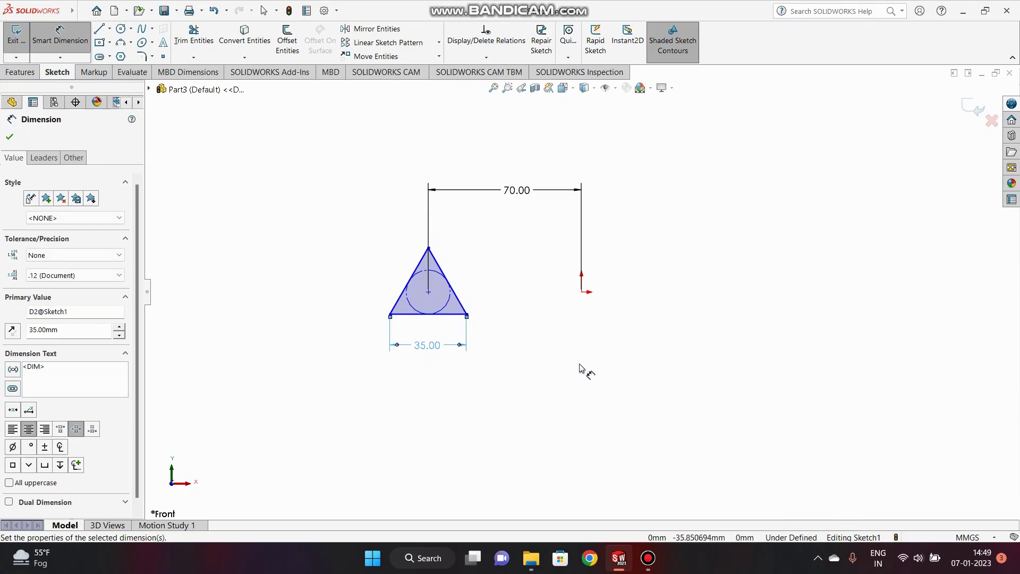
key(Escape)
Add a Horizontal relation between the triangle's centre point and the origin
click(428, 292)
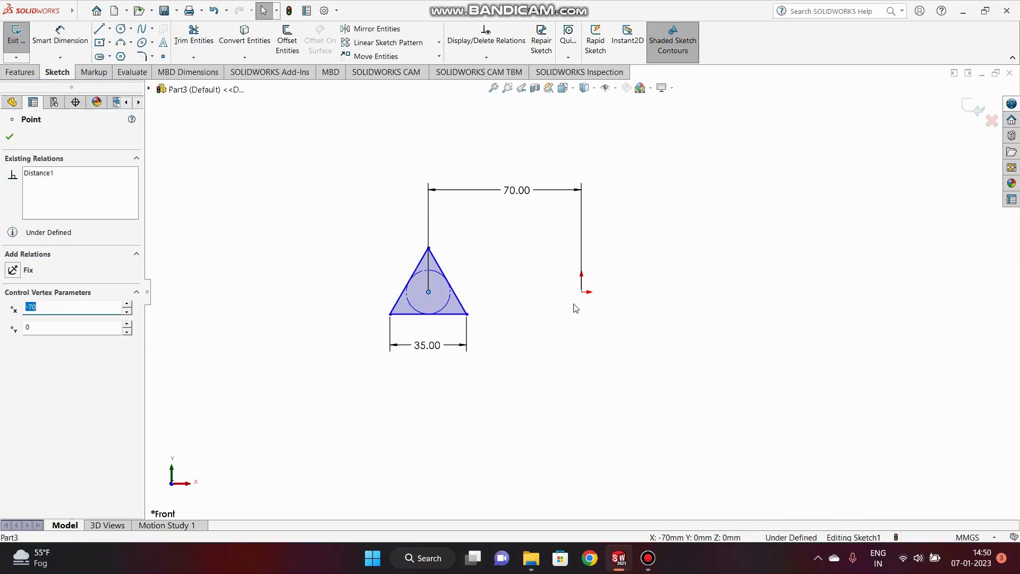
ctrl+click(581, 292)
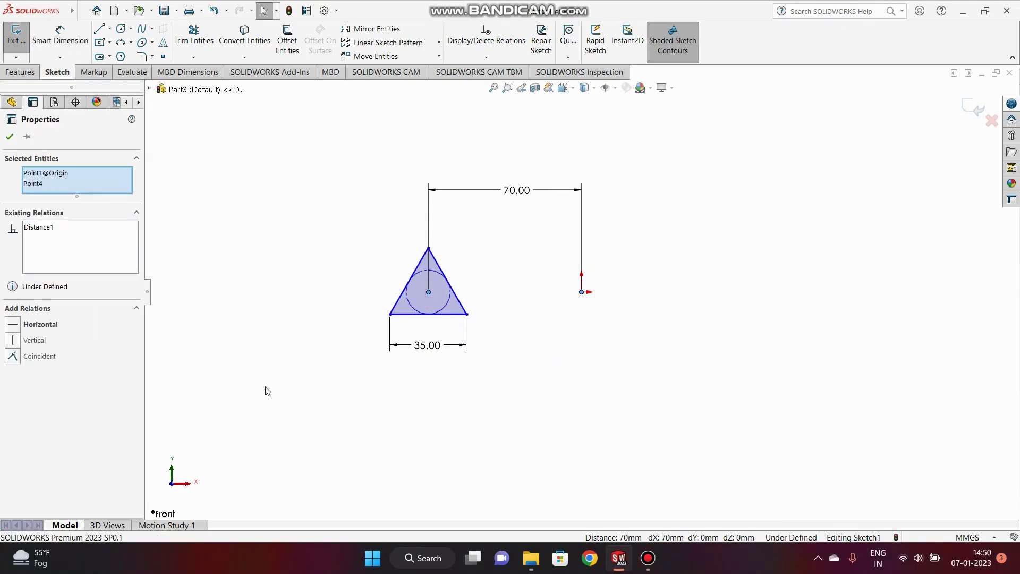
click(43, 325)
click(342, 355)
Make the triangle's bottom edge horizontal and close the sketch
click(448, 313)
click(50, 266)
click(264, 336)
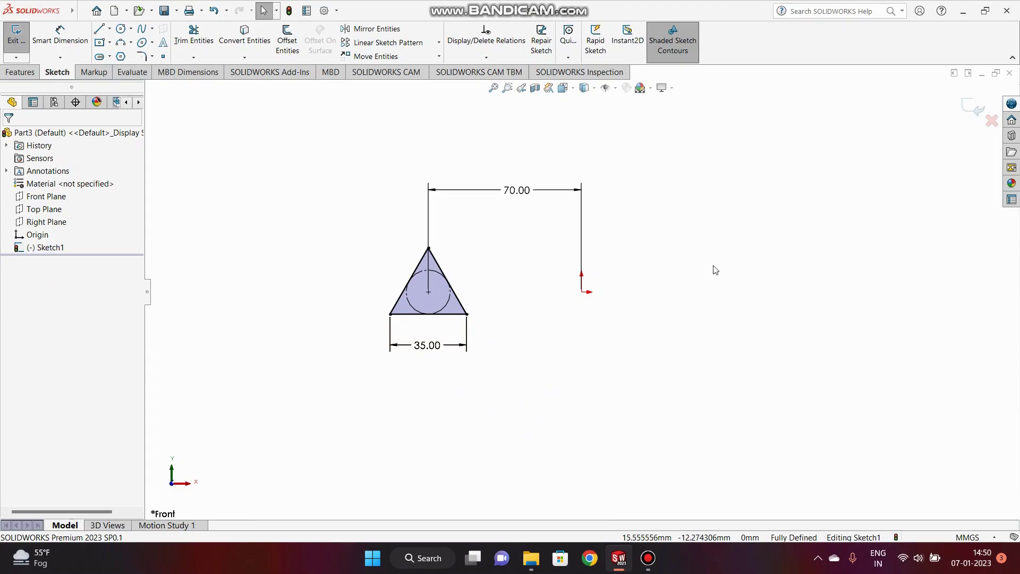
click(986, 108)
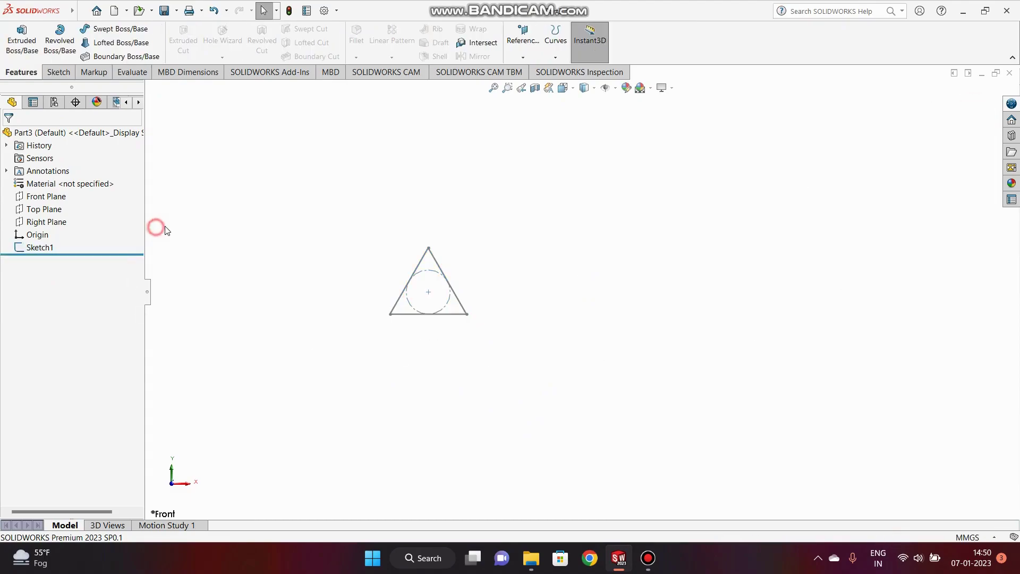
Start a sketch on the Right Plane and draw a circle of about 11 mm radius, centred about 37 mm right of the origin
click(53, 223)
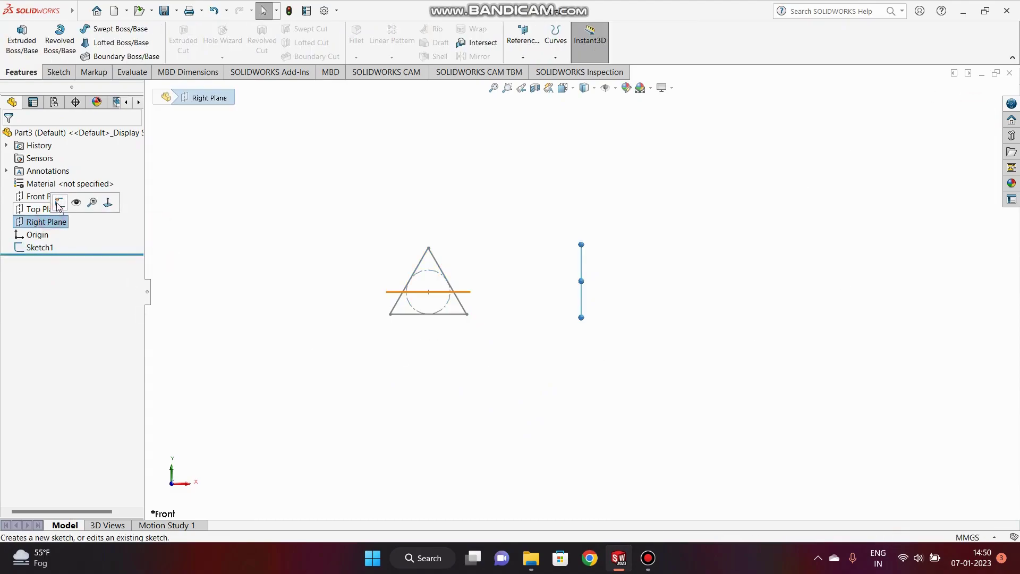
click(57, 203)
click(120, 28)
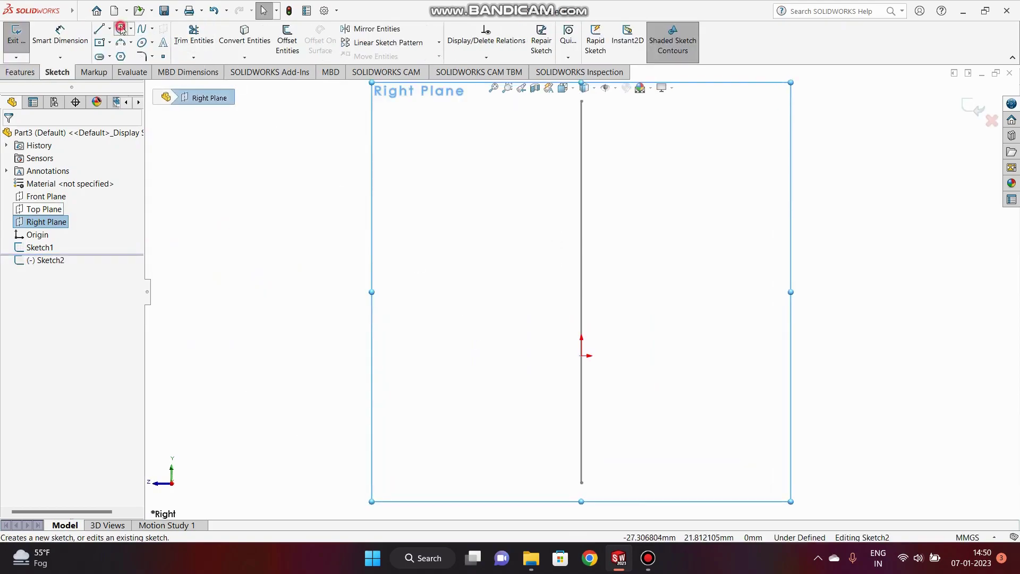
scroll(728, 340, up, 5)
scroll(717, 298, down, 3)
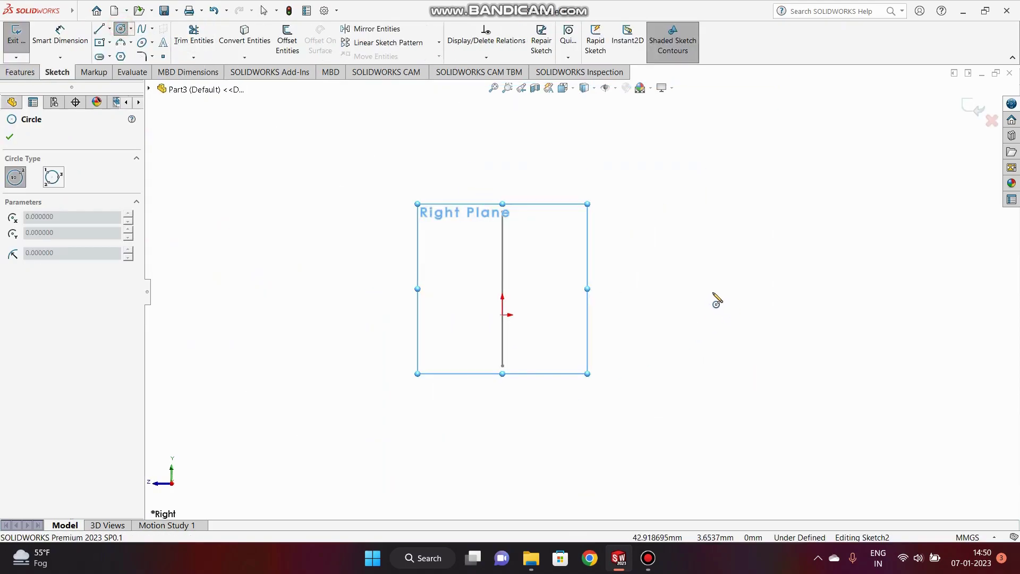
click(681, 320)
click(693, 387)
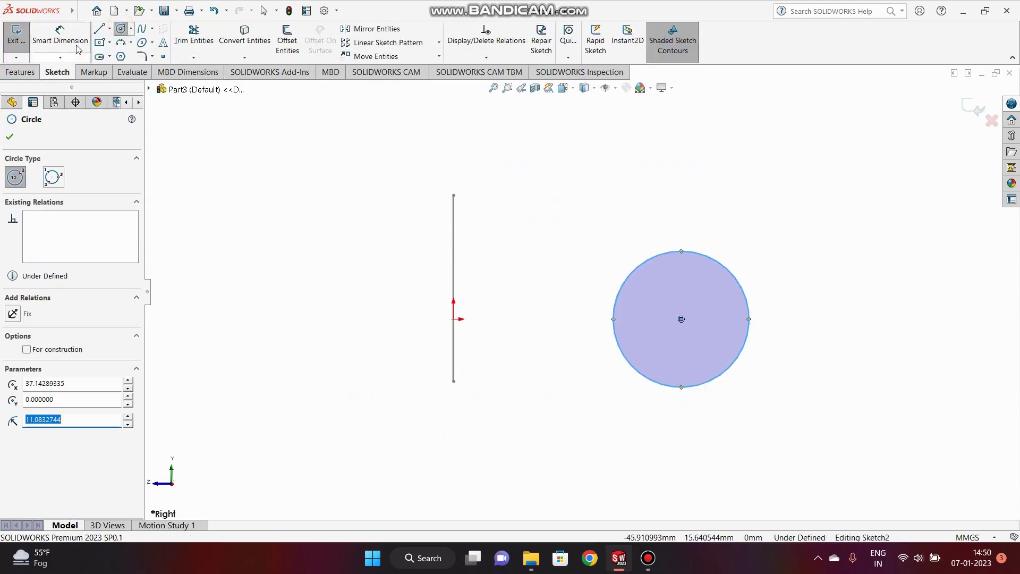
Dimension the circle's diameter as 30 mm
click(69, 40)
click(707, 255)
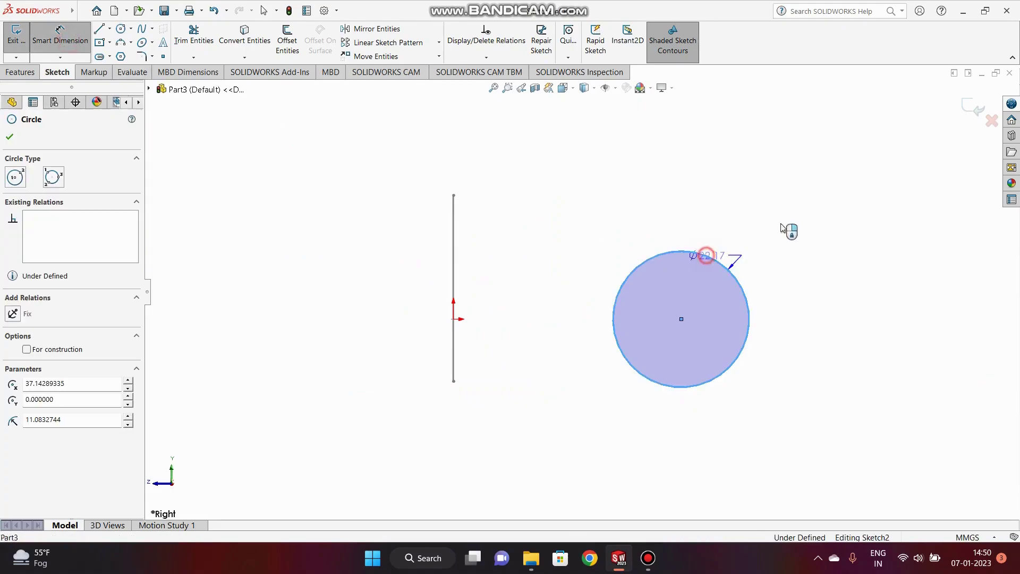
click(796, 216)
text(30)
key(Return)
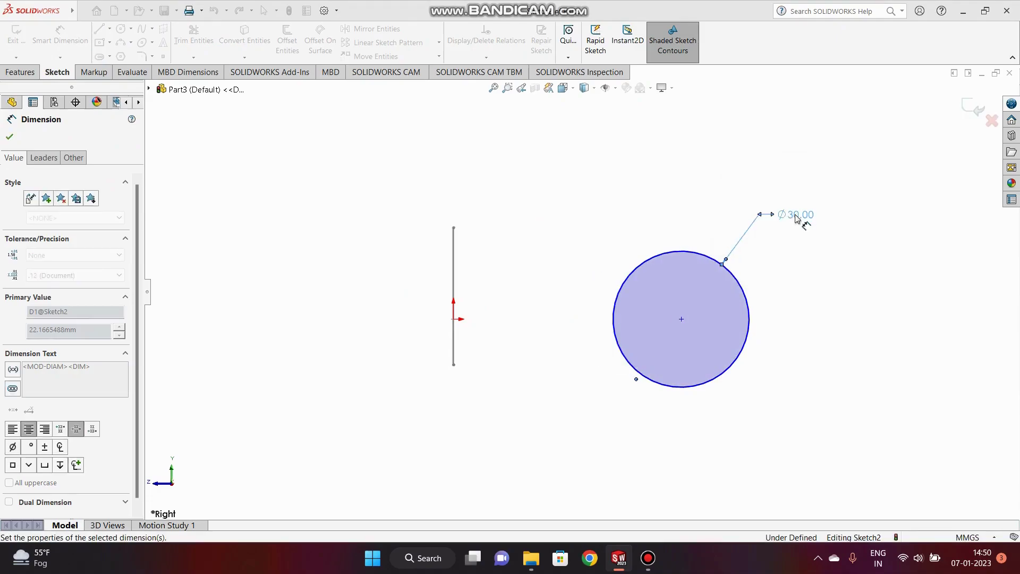
key(Escape)
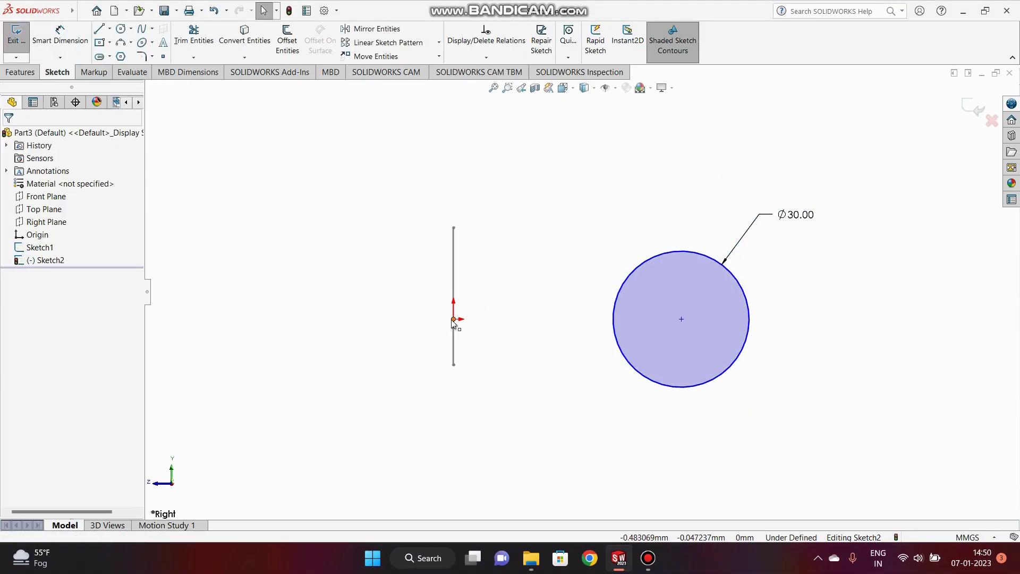
Add a Horizontal relation between the circle's centre and the origin
click(453, 319)
ctrl+click(681, 318)
click(51, 325)
click(323, 364)
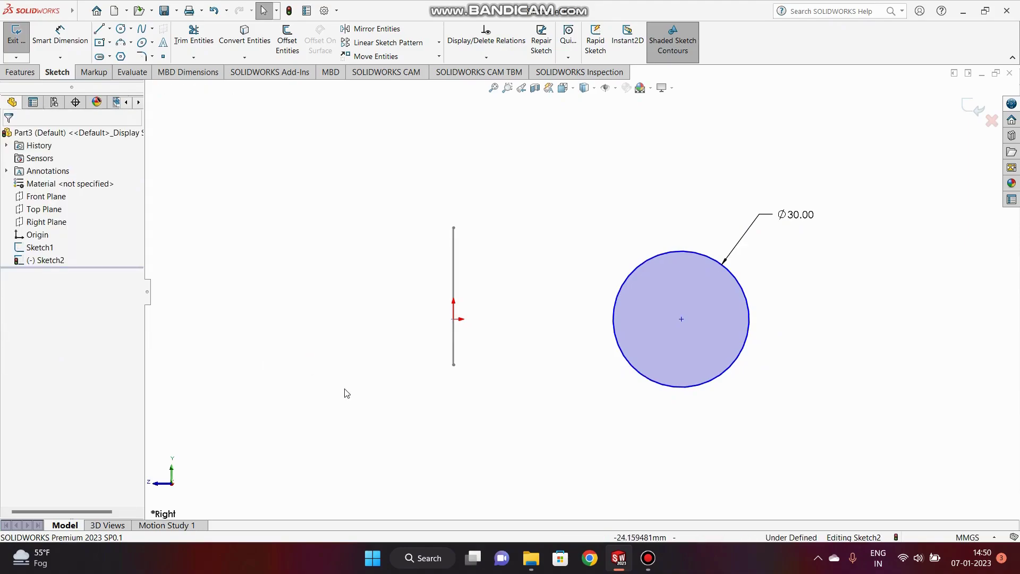
Dimension the distance from the origin to the circle's centre as 100 mm and close the sketch
click(60, 29)
click(453, 319)
click(640, 371)
click(568, 440)
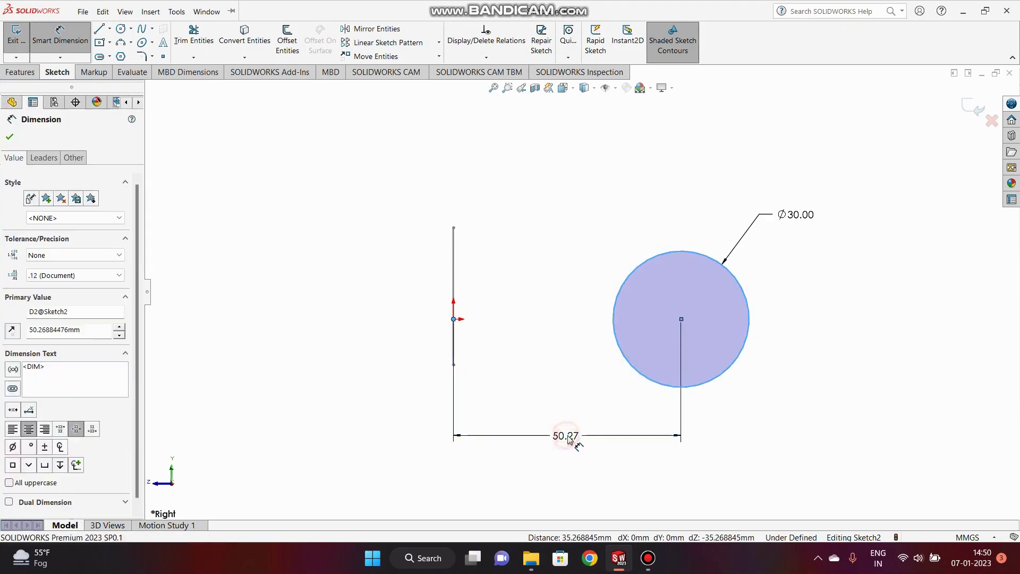
text(100)
key(Return)
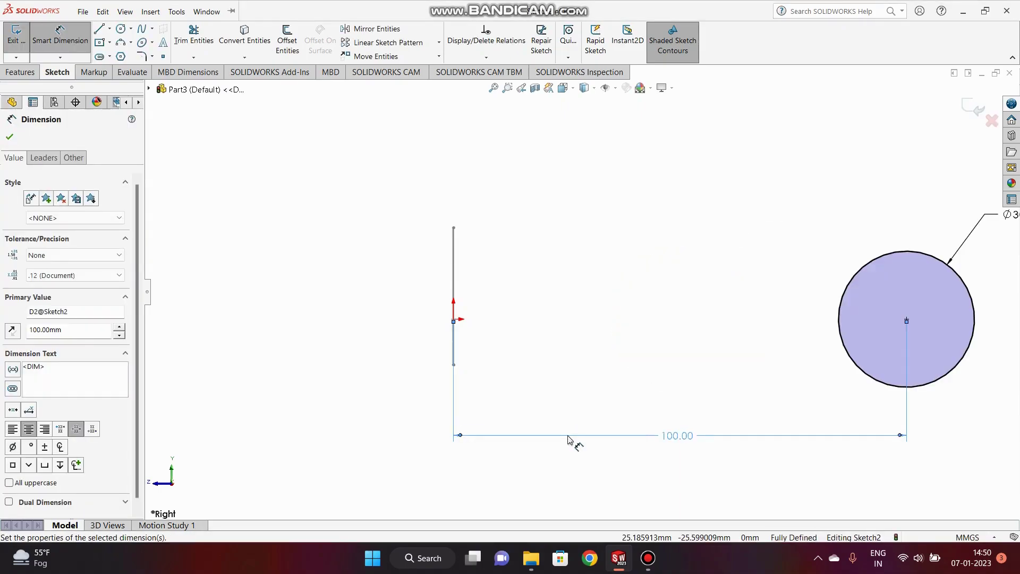
click(973, 109)
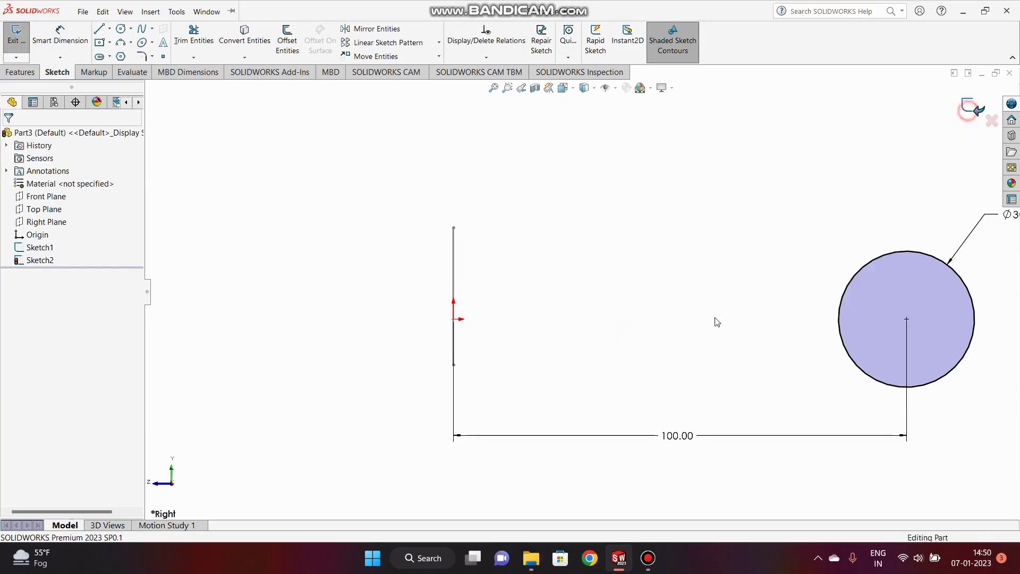
Extrude the triangle sketch as a blind boss 40 mm deep
scroll(620, 276, up, 3)
mouse_move(585, 221)
middle_down()
mouse_move(655, 297)
mouse_move(619, 352)
middle_up()
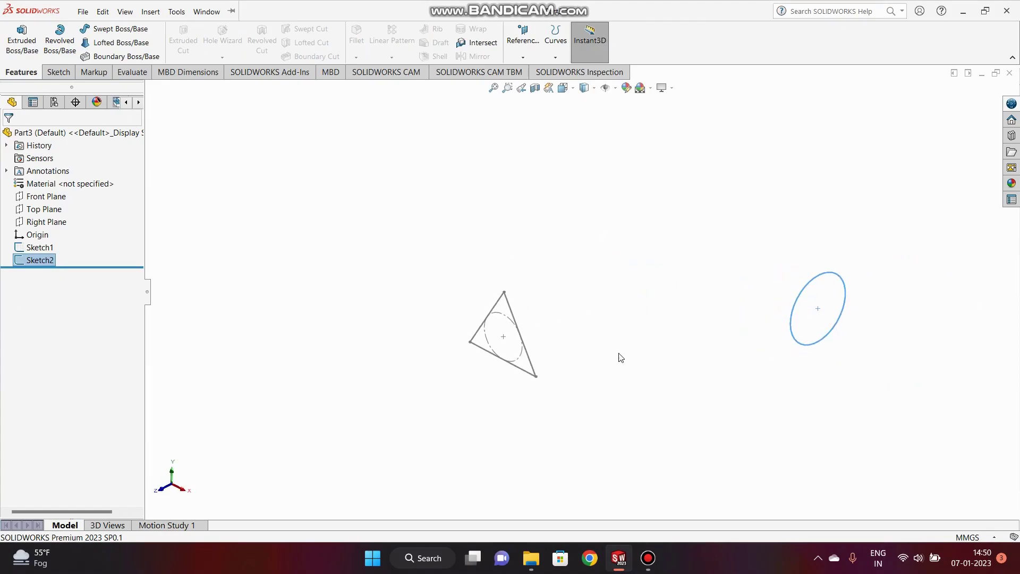
click(619, 354)
click(40, 247)
click(22, 40)
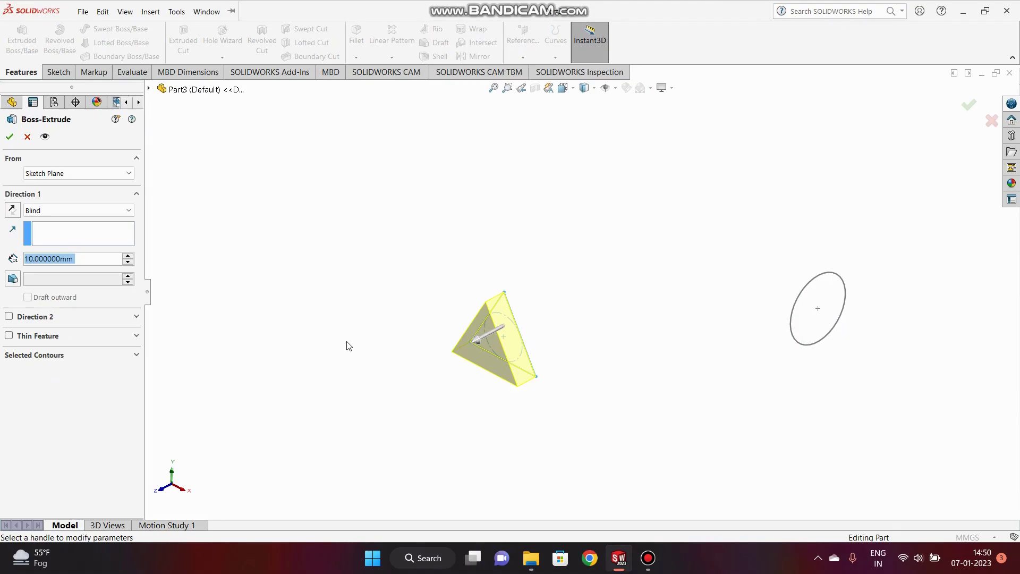
text(40)
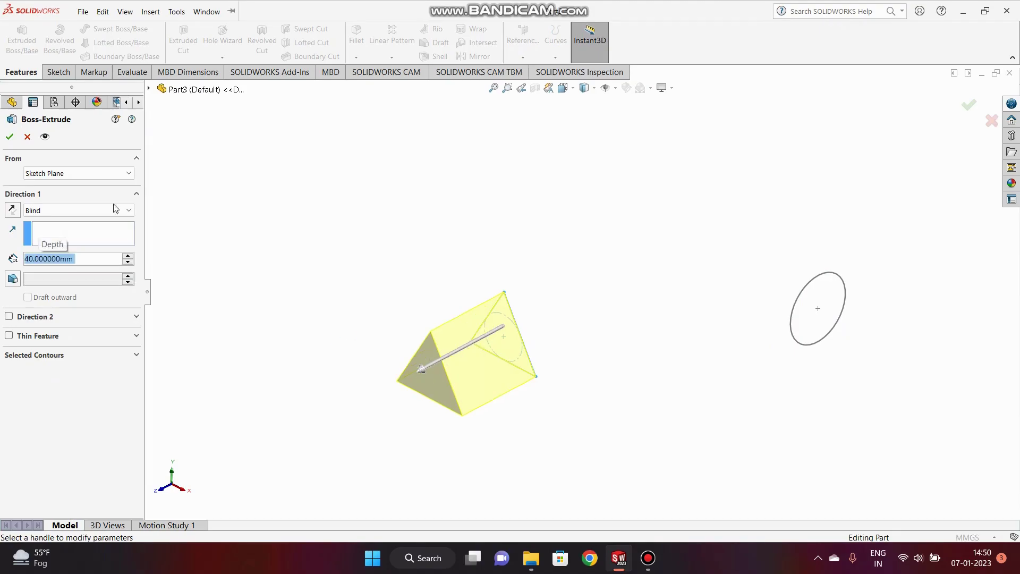
click(10, 136)
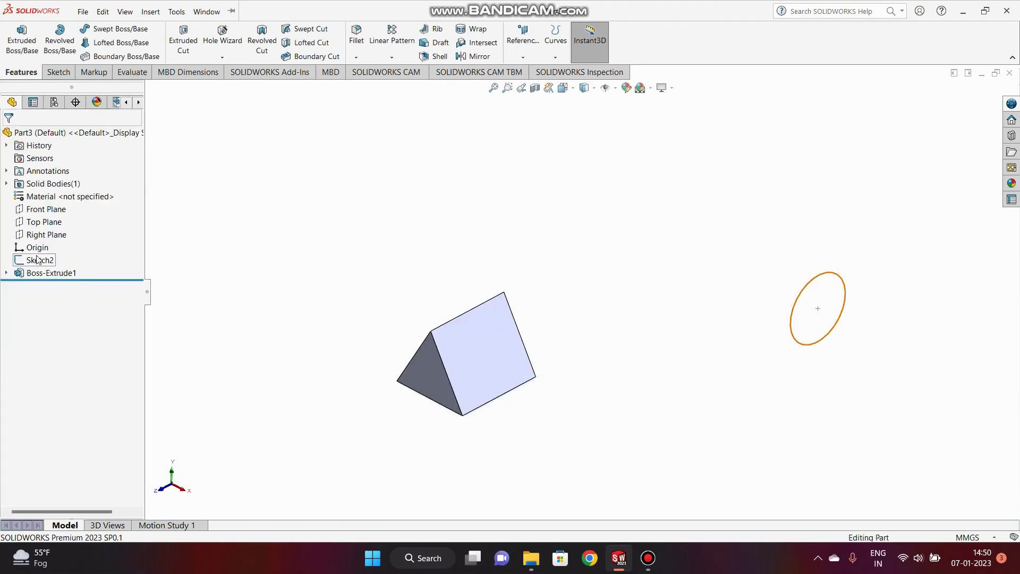
Extrude the circle sketch as a blind boss 40 mm deep with Merge result enabled
click(40, 260)
click(22, 40)
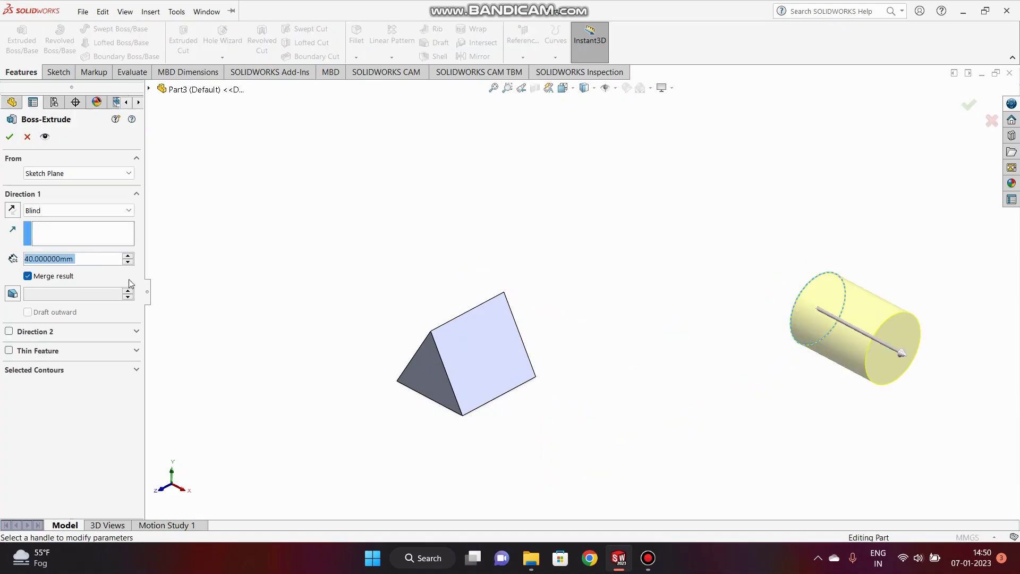
click(6, 139)
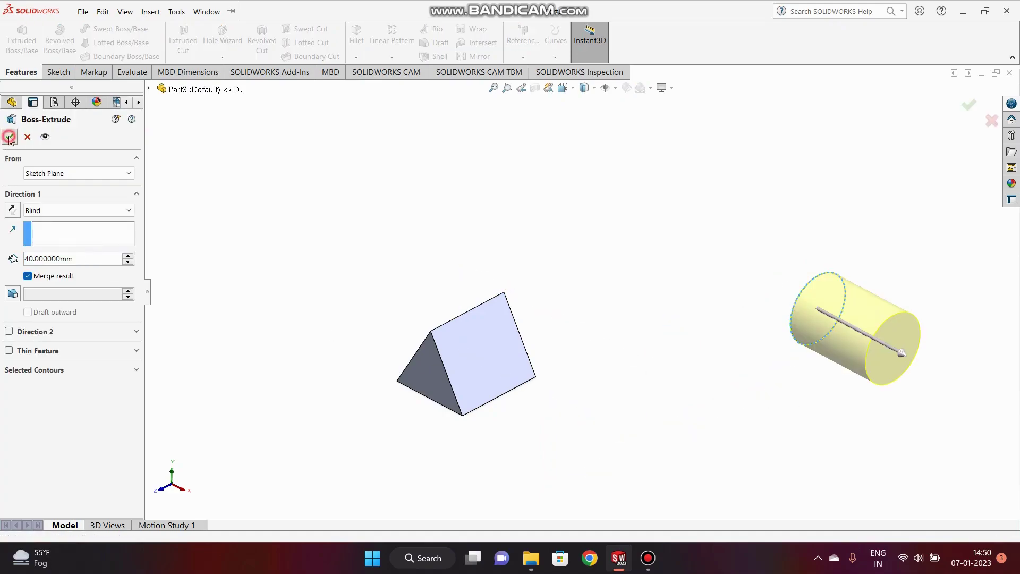
click(420, 219)
scroll(838, 339, up, 3)
scroll(771, 317, down, 2)
scroll(525, 284, down, 2)
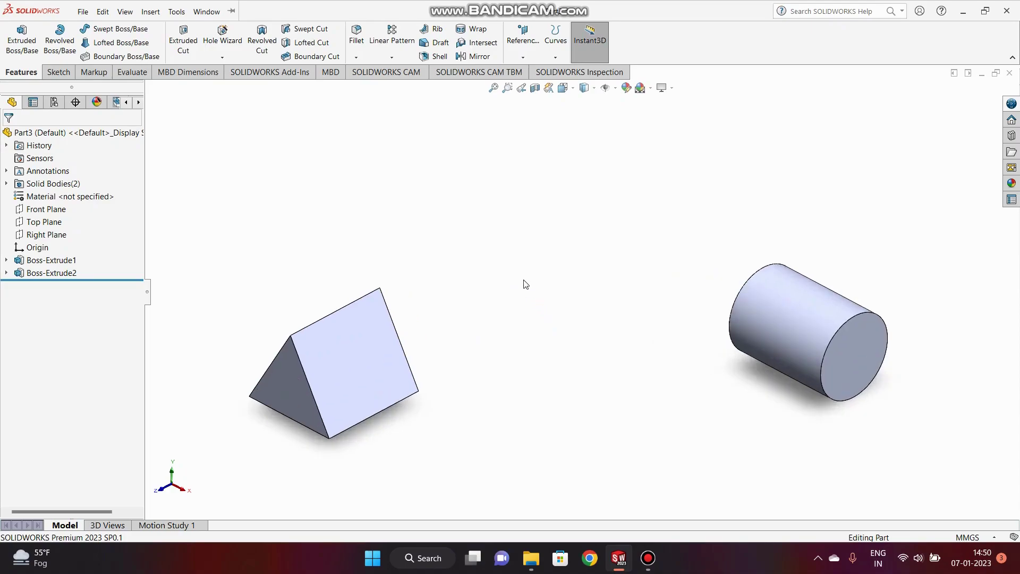
middle_drag(526, 283, 474, 352)
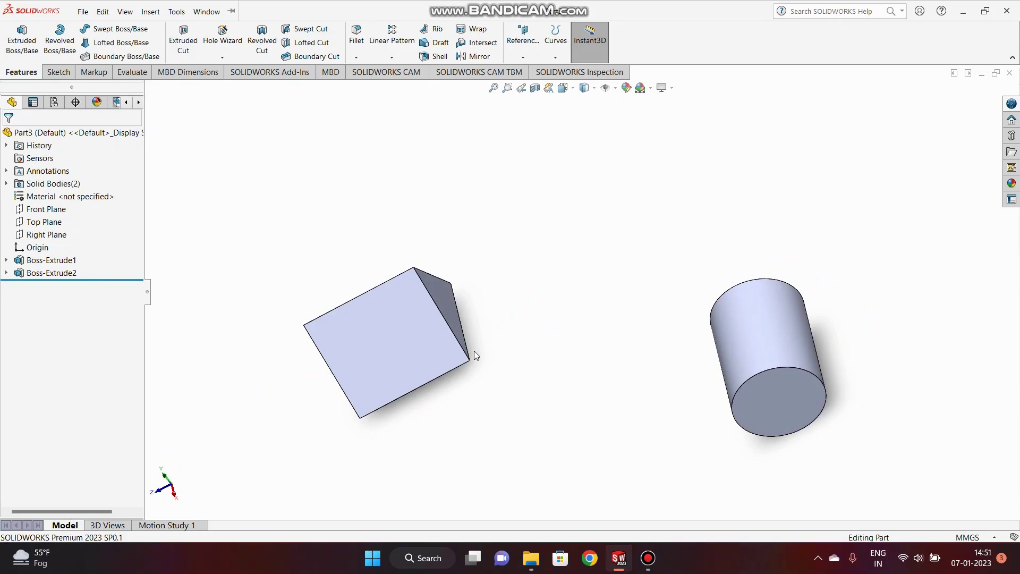
scroll(513, 290, down, 1)
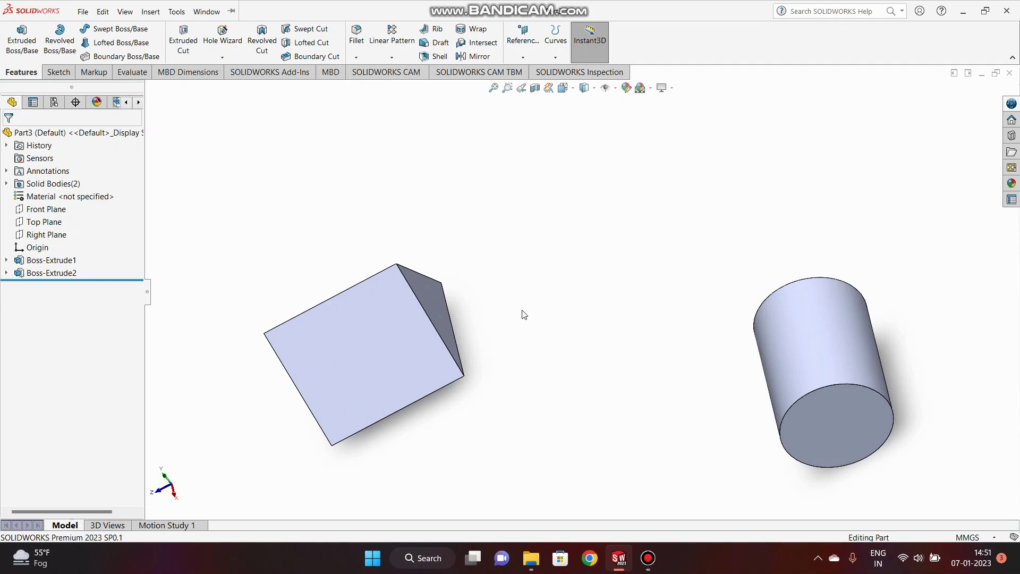
scroll(561, 300, up, 2)
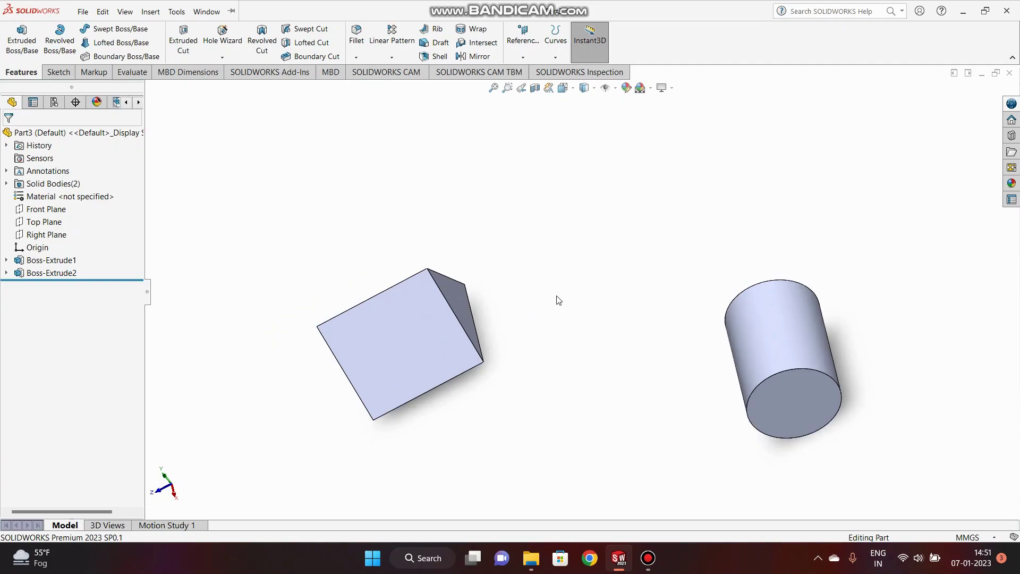
scroll(558, 301, down, 2)
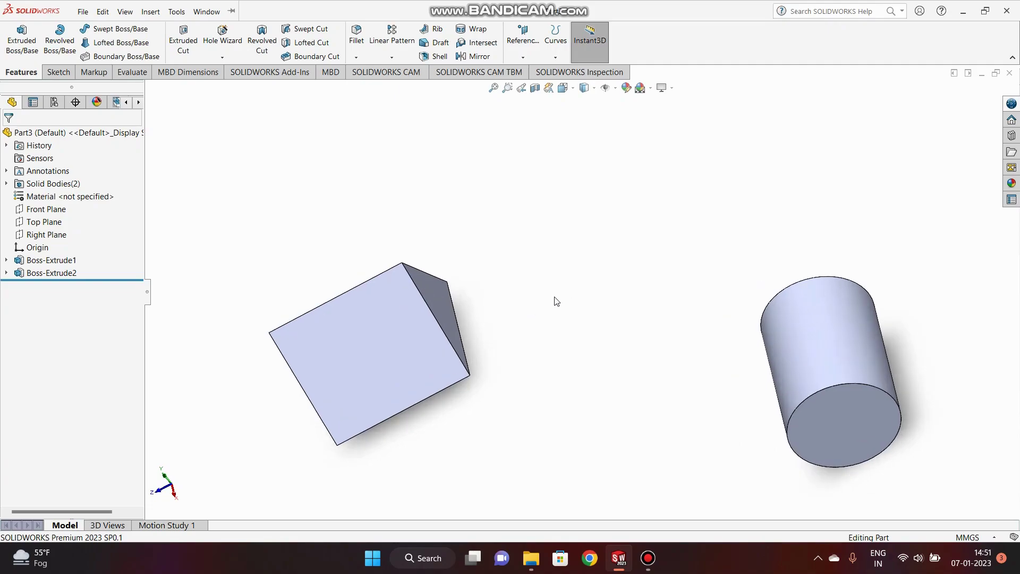
click(120, 56)
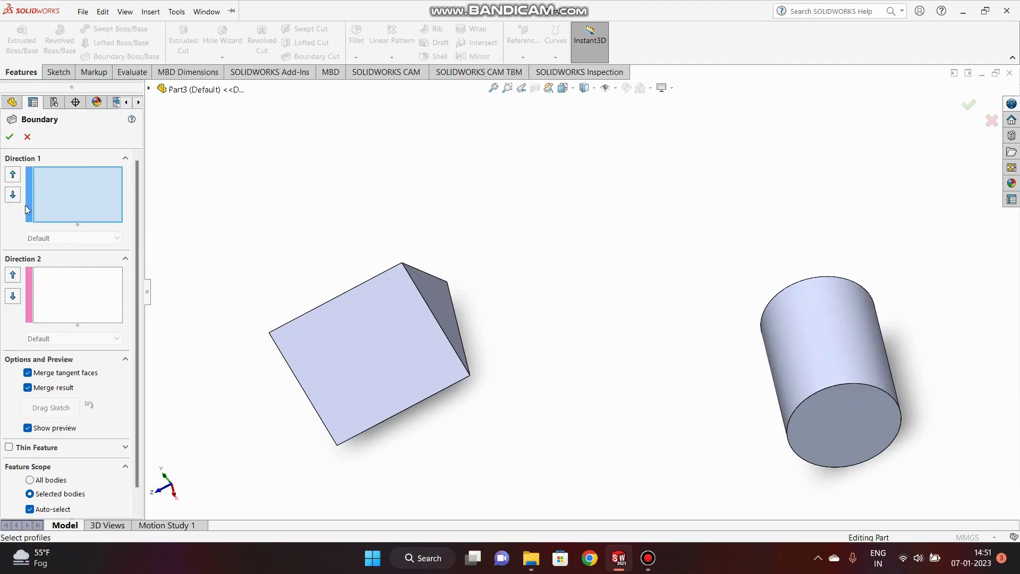
click(27, 137)
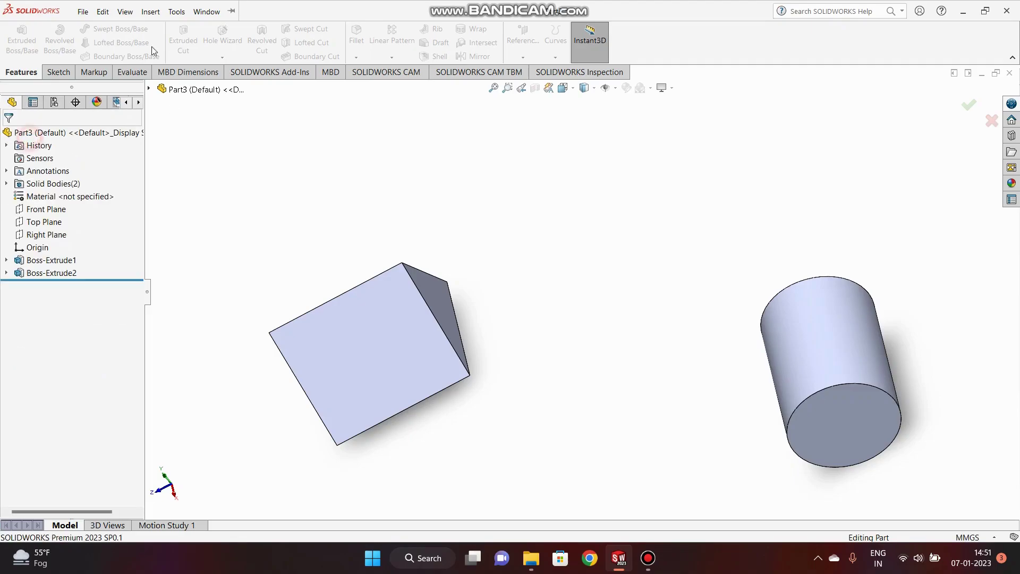
click(112, 42)
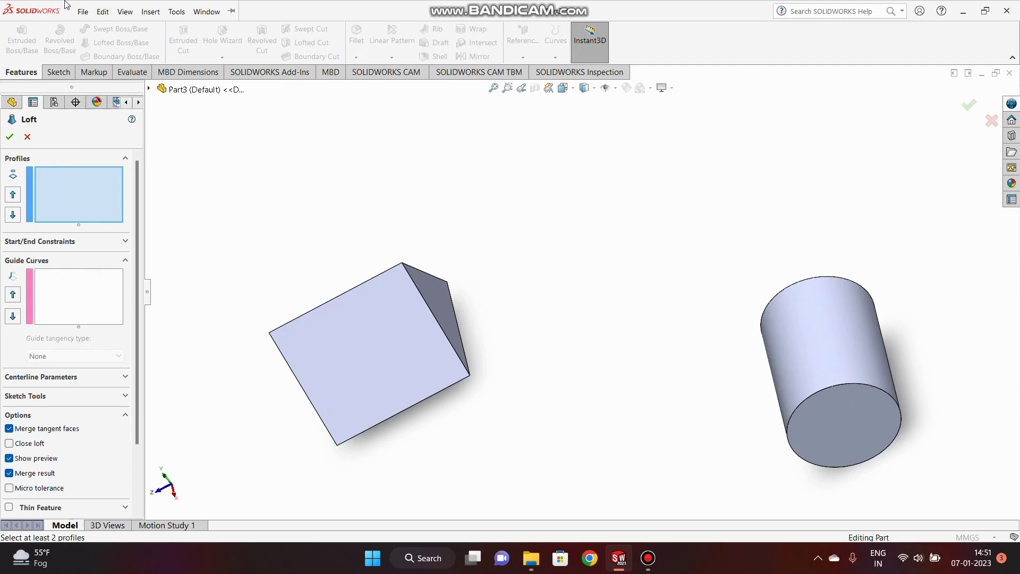
key(alt+i)
click(17, 136)
click(27, 137)
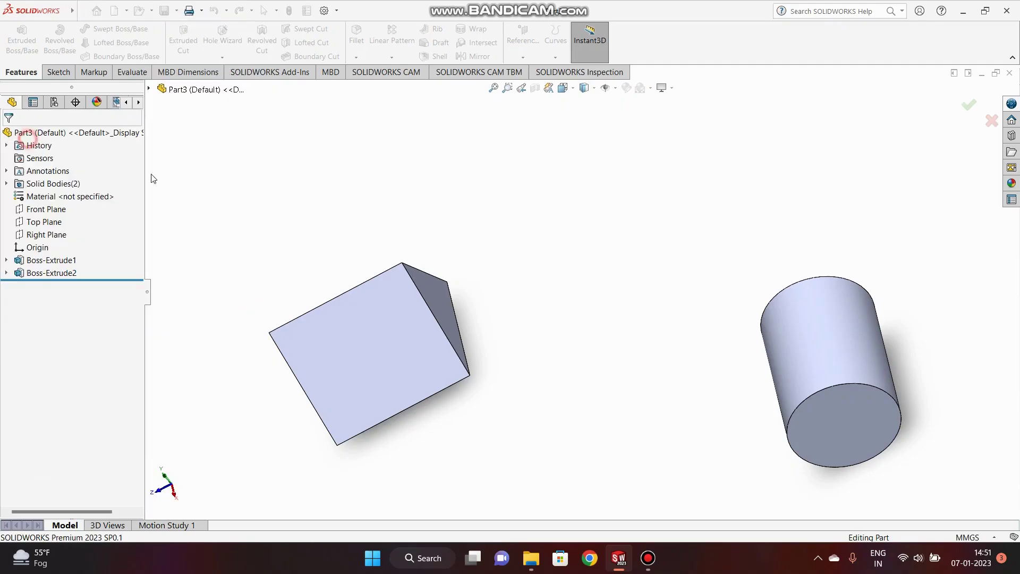
Start a Boundary Boss and pick the prism's triangular end face nearest the cylinder and the cylinder's upper end face as Direction 1 profiles
click(122, 56)
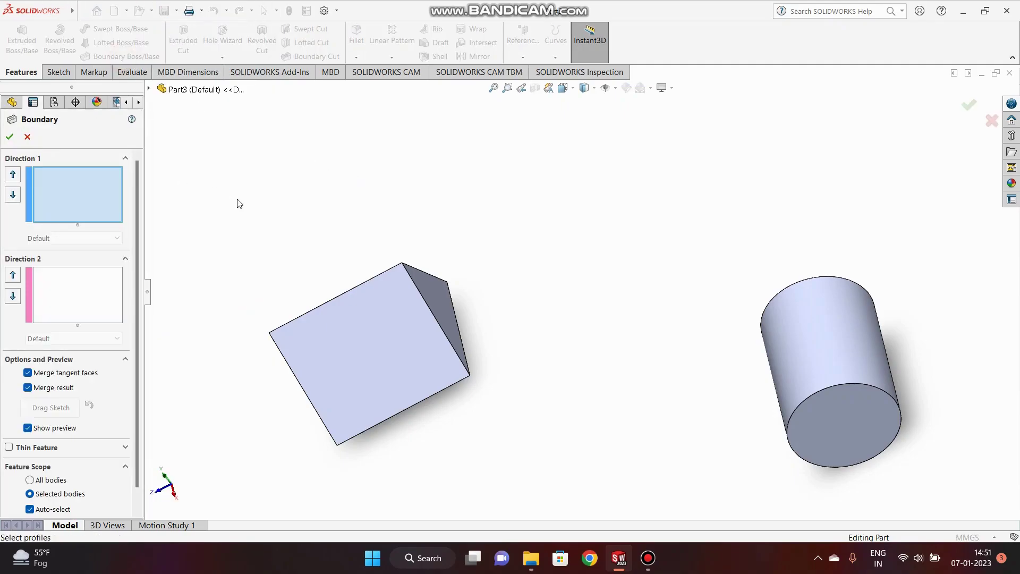
click(437, 287)
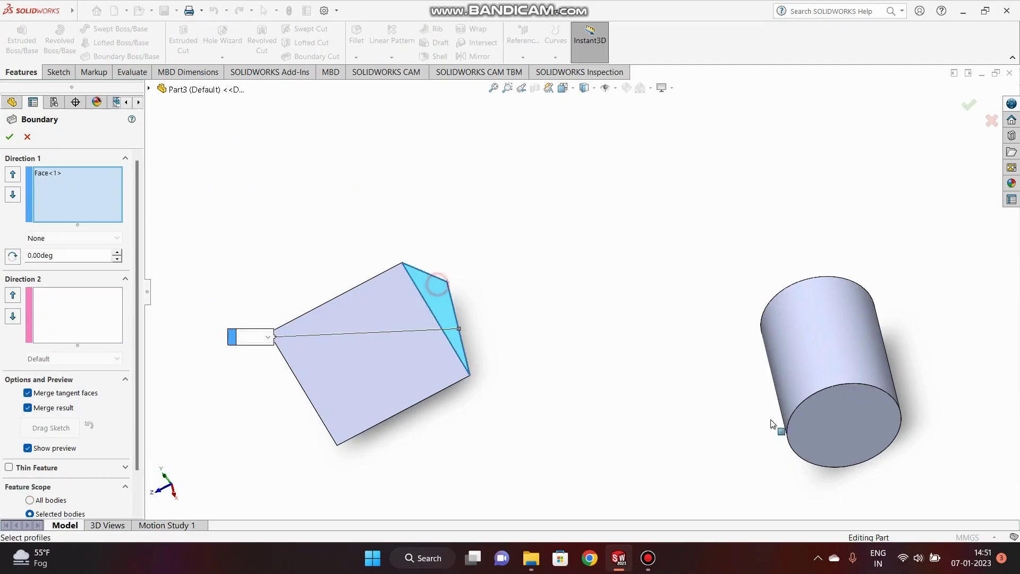
middle_drag(808, 326, 738, 315)
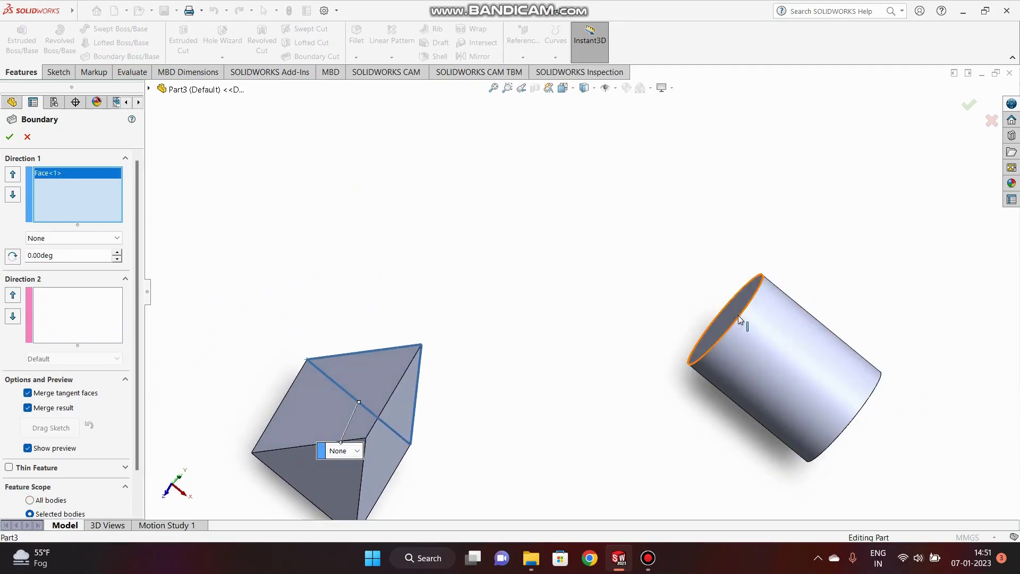
click(740, 325)
scroll(644, 365, up, 3)
middle_drag(636, 357, 590, 330)
scroll(623, 314, down, 3)
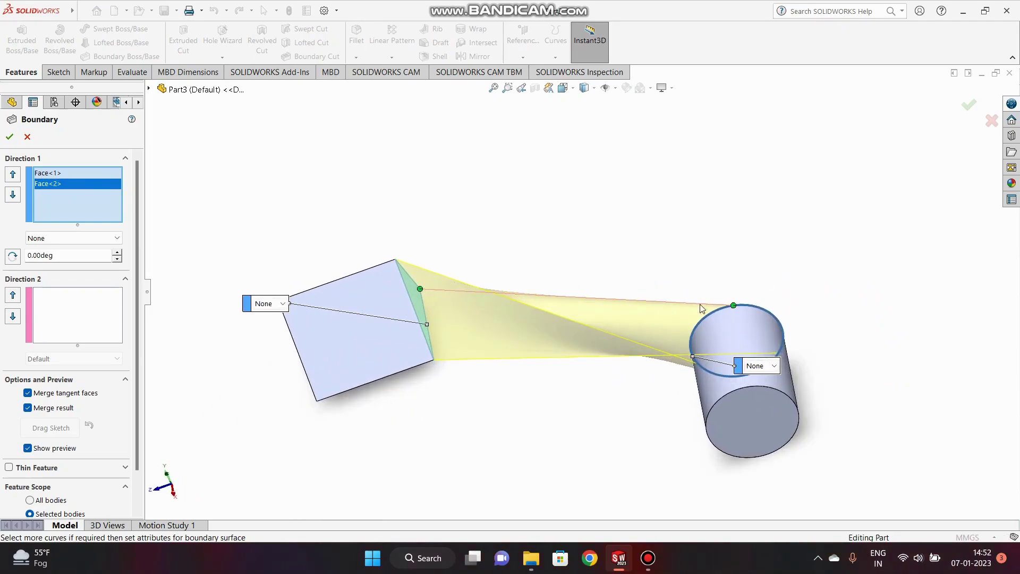
scroll(713, 300, down, 2)
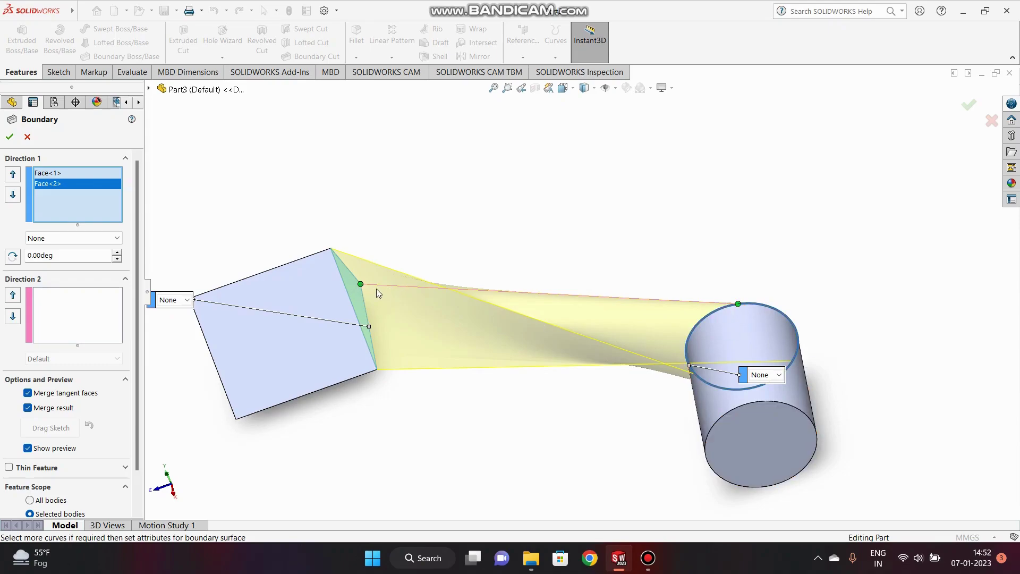
Untwist the boundary by moving the triangular profile's connector to its apex and nudging the circle's connector slightly, and accept the feature
middle_drag(392, 278, 382, 296)
scroll(381, 296, down, 1)
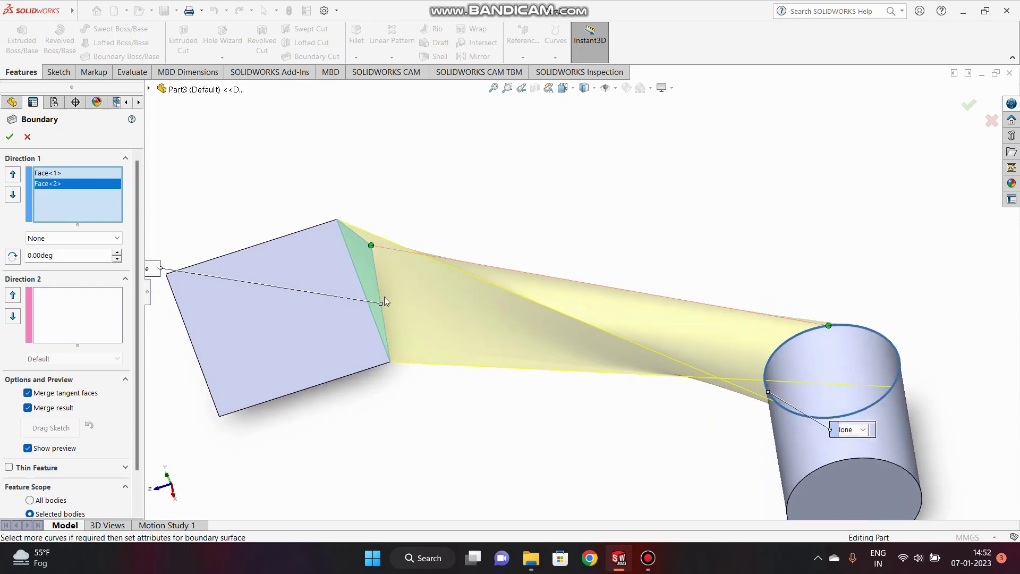
scroll(644, 289, up, 2)
scroll(644, 289, down, 2)
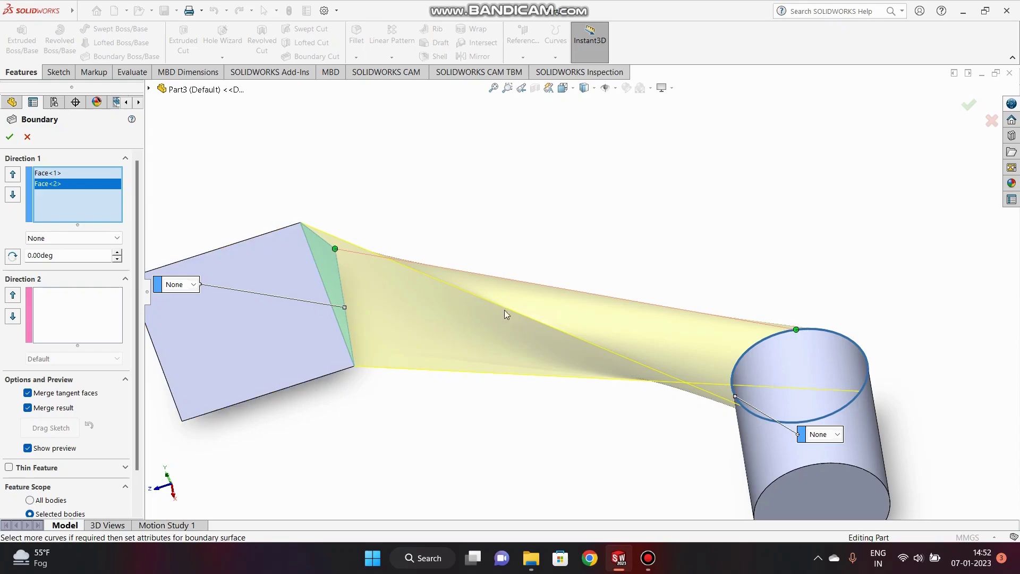
drag(335, 249, 291, 223)
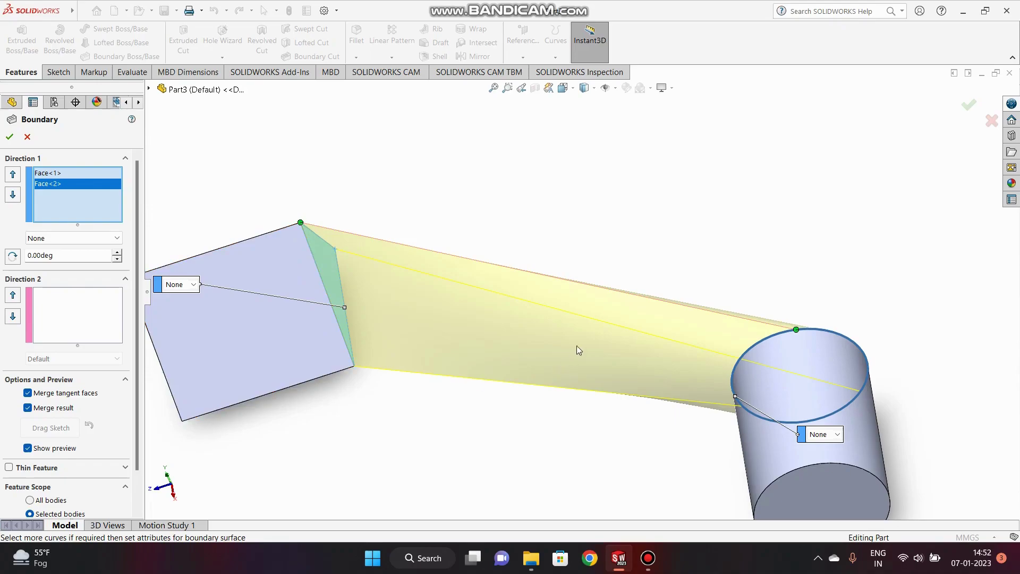
middle_drag(578, 337, 654, 348)
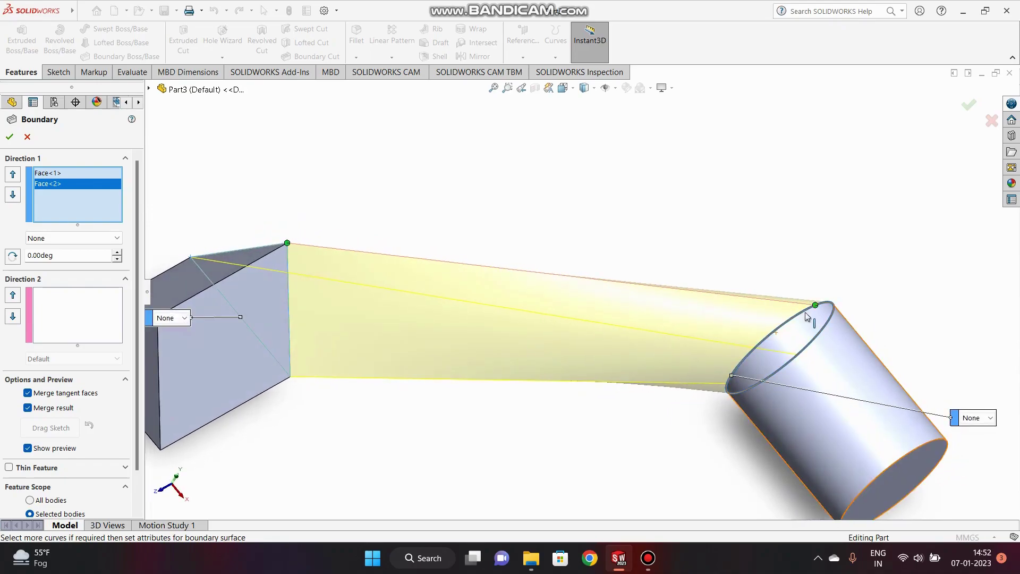
drag(817, 305, 818, 309)
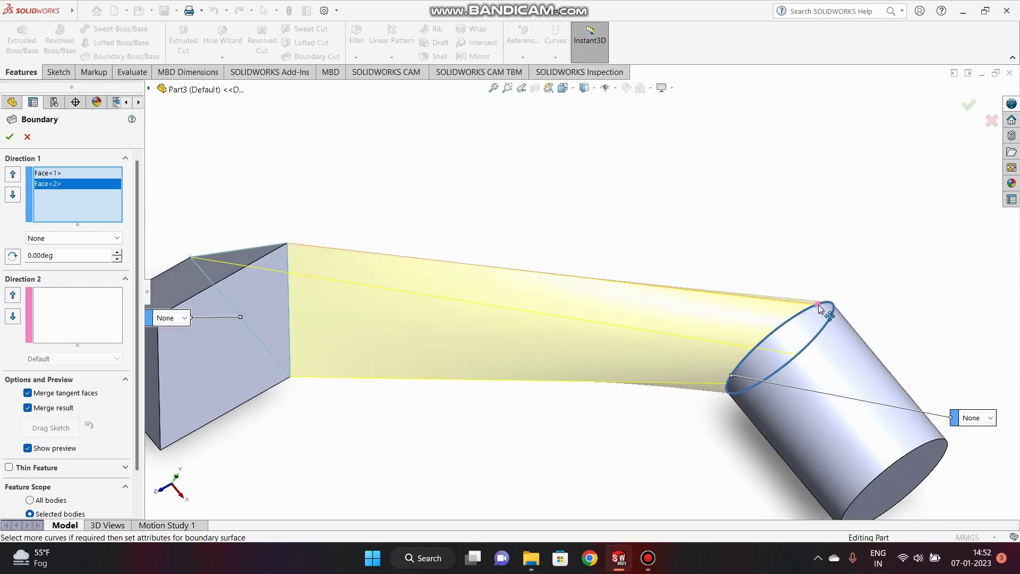
middle_drag(577, 359, 518, 318)
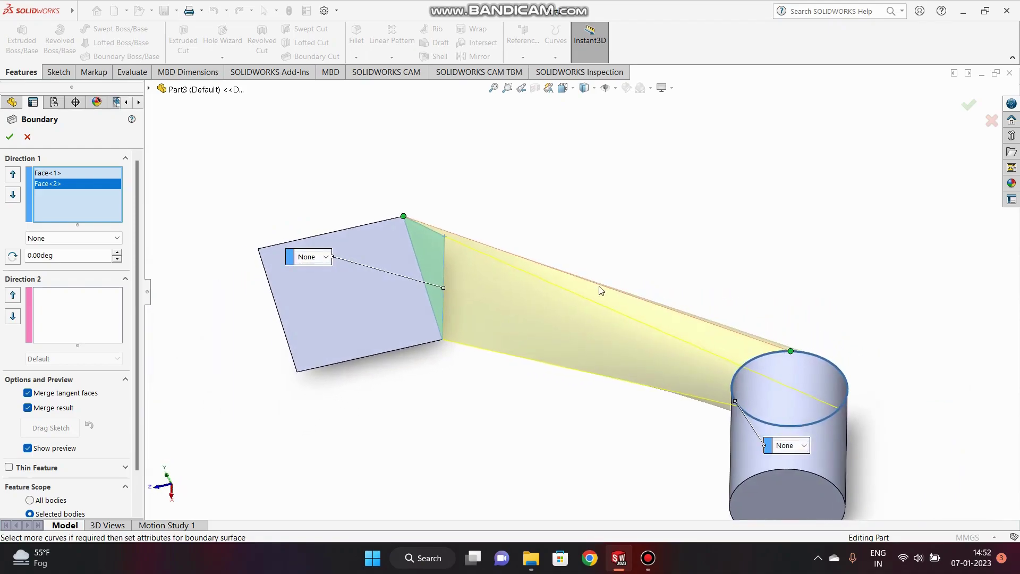
scroll(597, 287, down, 2)
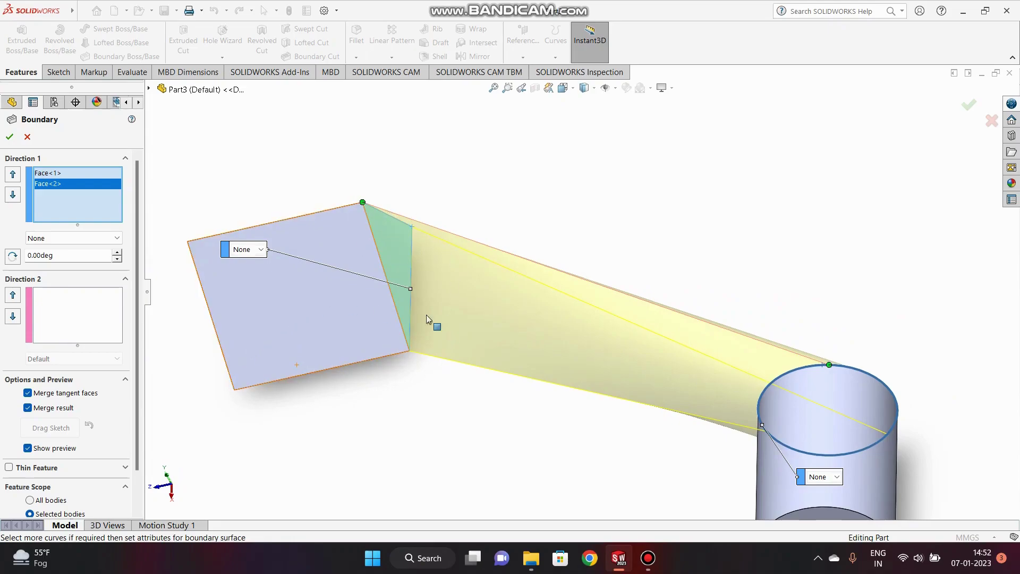
click(11, 137)
Edit the boundary feature and set the triangular profile's tangency to Normal To Profile
key(z)
middle_drag(605, 319, 633, 317)
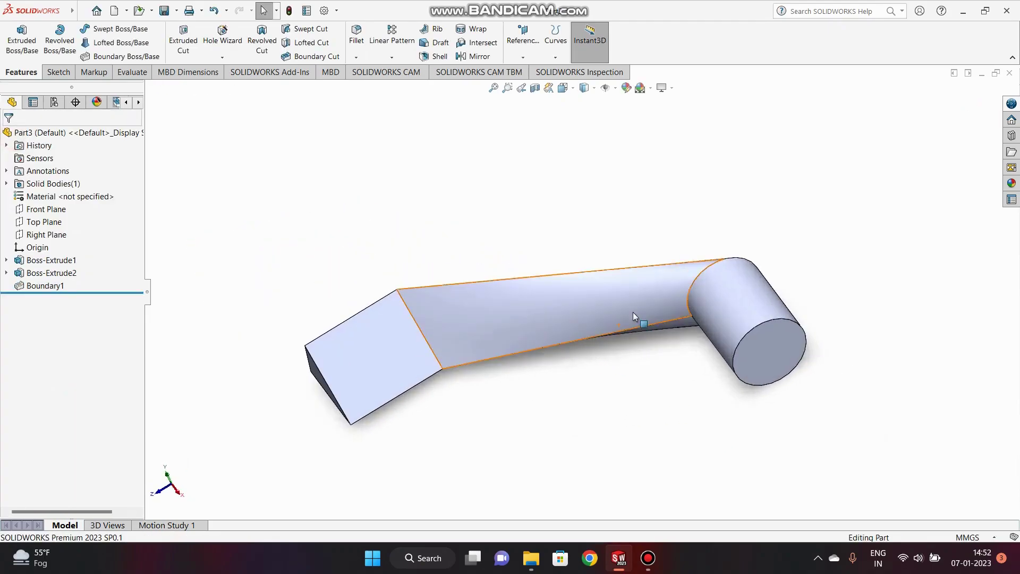
scroll(634, 316, down, 2)
click(45, 285)
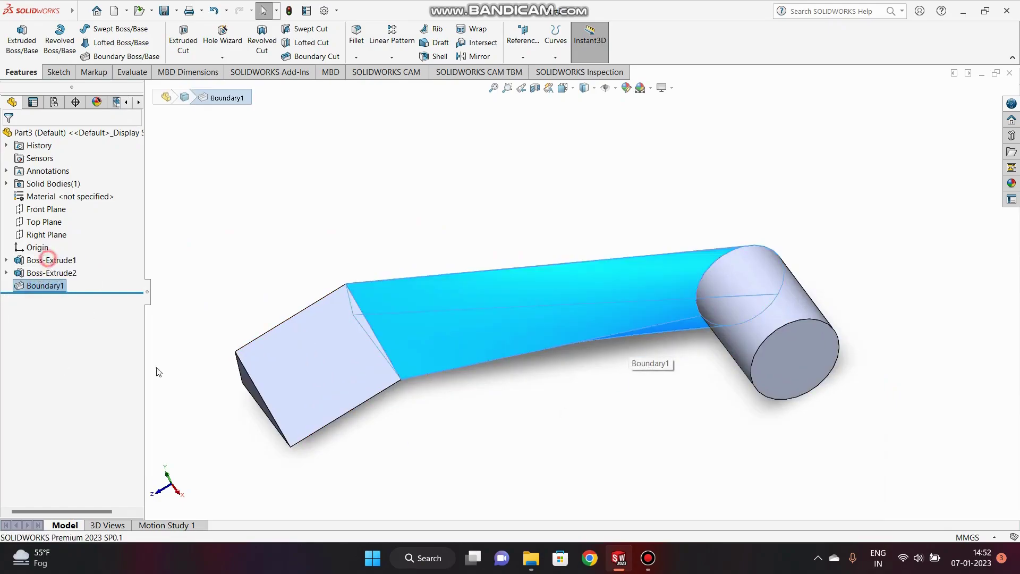
click(49, 259)
scroll(494, 351, up, 2)
scroll(420, 363, down, 1)
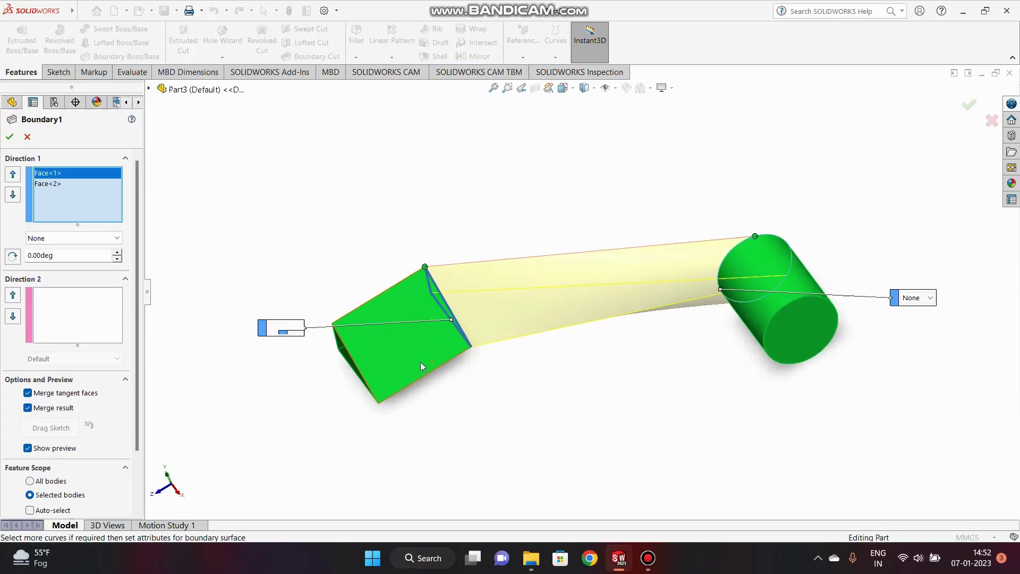
click(294, 329)
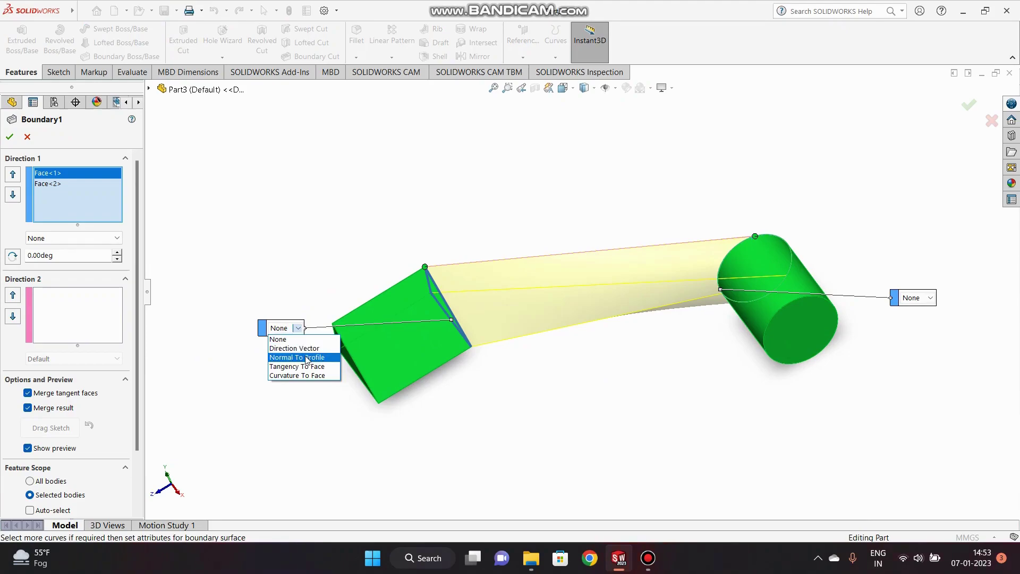
click(307, 358)
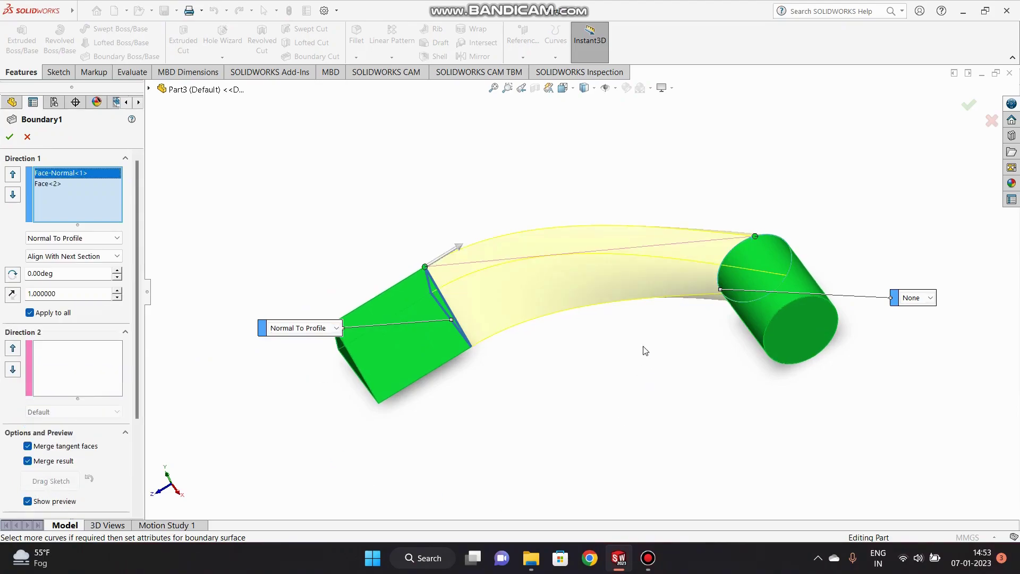
Set the tangent length at the triangular profile to 2
middle_drag(644, 338, 678, 328)
double_click(74, 293)
text(2)
key(Return)
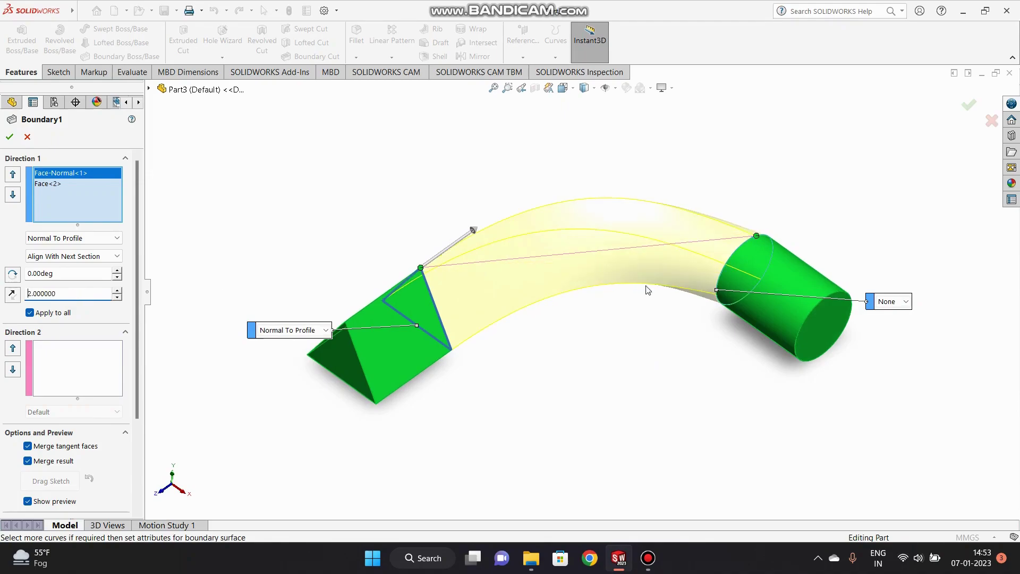
Set the circular profile's tangency to Normal To Profile with a tangent length of 2, and accept the edited boundary
middle_drag(664, 289, 695, 314)
click(827, 269)
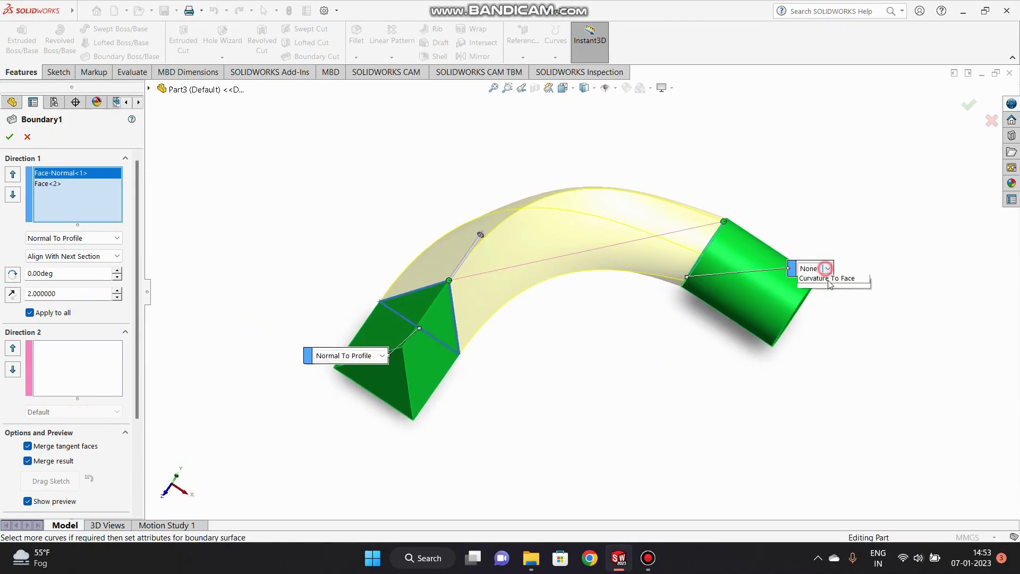
click(817, 298)
middle_drag(720, 345, 671, 295)
double_click(81, 293)
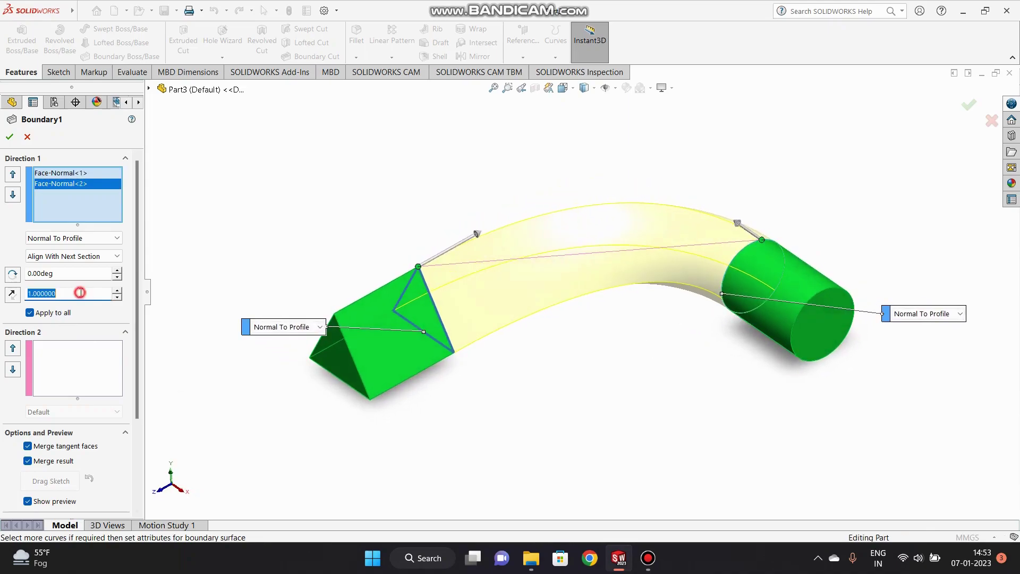
text(2)
key(Return)
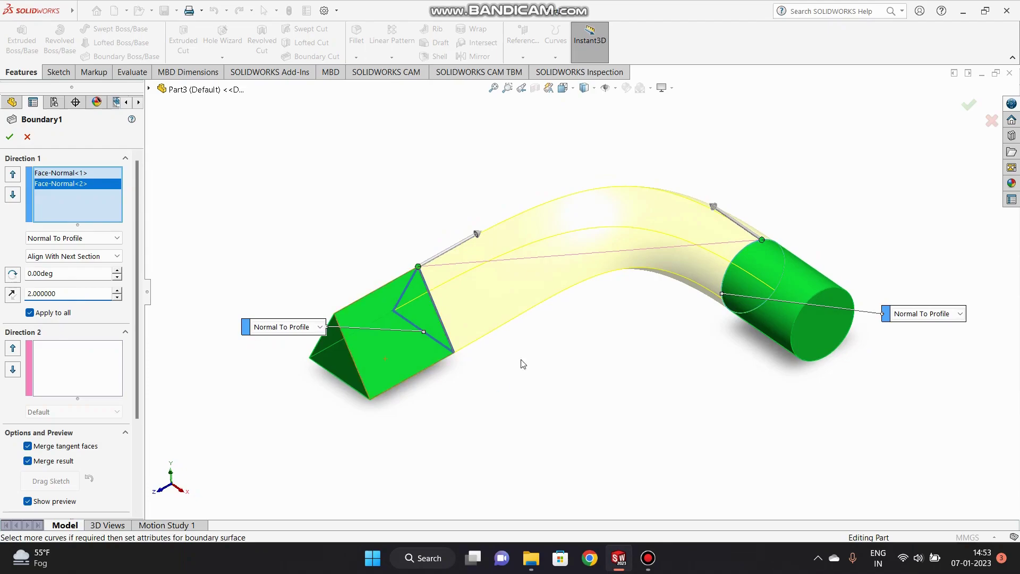
click(10, 136)
mouse_move(590, 340)
middle_down()
mouse_move(656, 265)
mouse_move(648, 289)
mouse_move(549, 298)
mouse_move(510, 321)
mouse_move(571, 325)
mouse_move(627, 268)
mouse_move(599, 321)
middle_up()
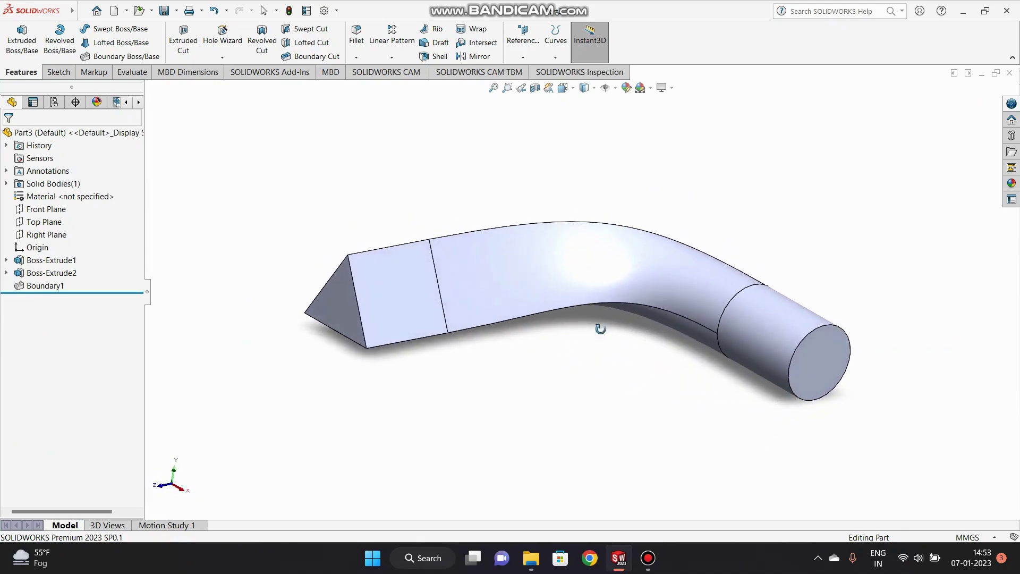
scroll(506, 233, down, 2)
scroll(639, 300, up, 2)
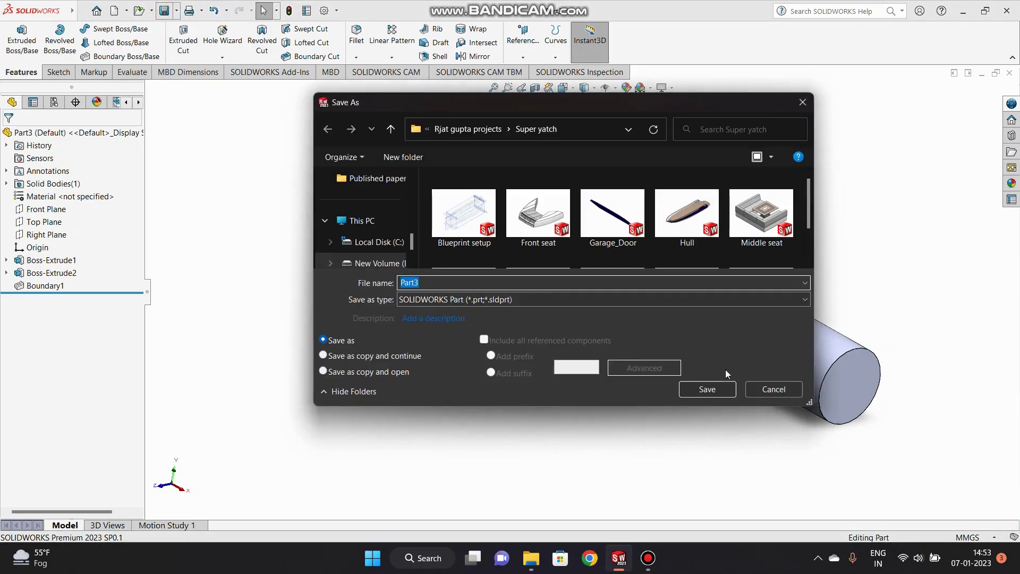
click(769, 391)
Create a new part document and set its scene background to Plain White
click(112, 13)
click(425, 415)
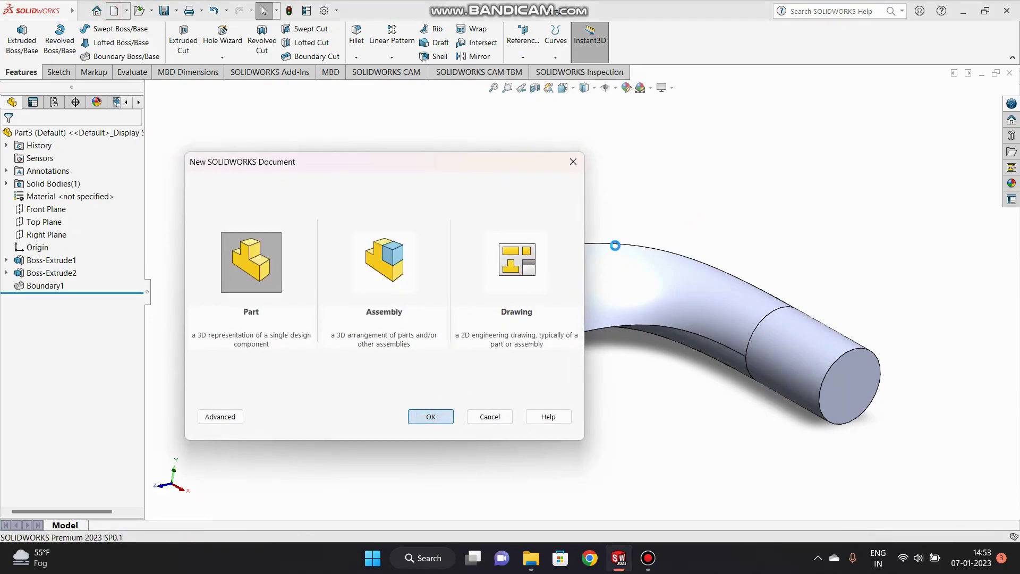
click(652, 87)
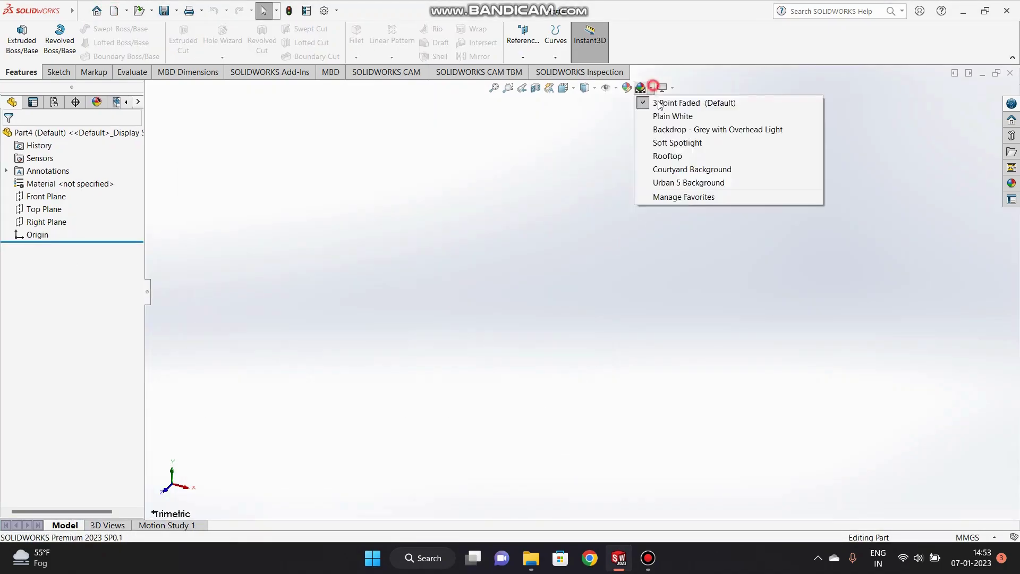
click(675, 116)
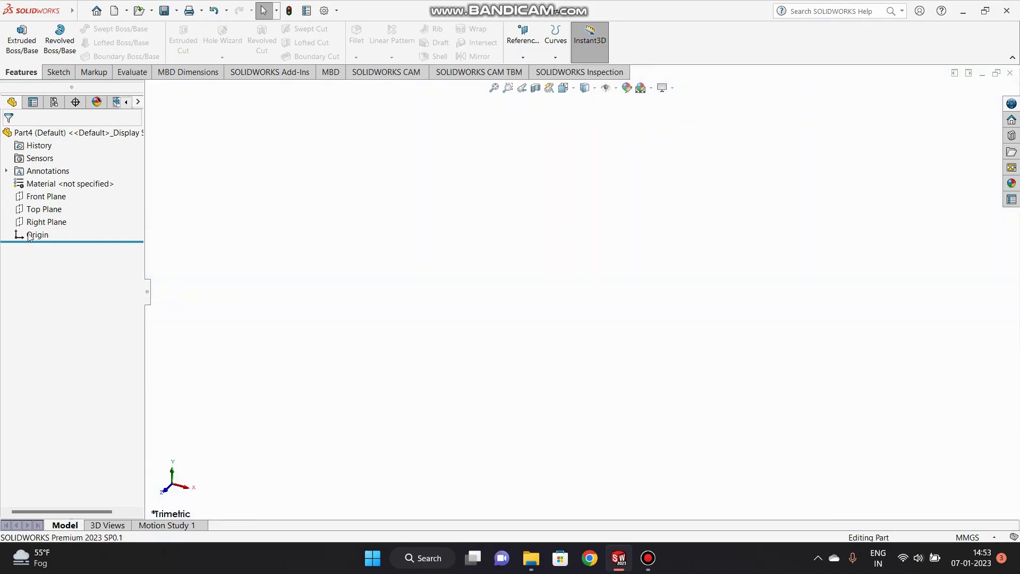
Sketch an eight-sided polygon on the Top Plane, centred on the origin, with an inscribed circle about 95 mm in diameter
click(43, 211)
click(52, 192)
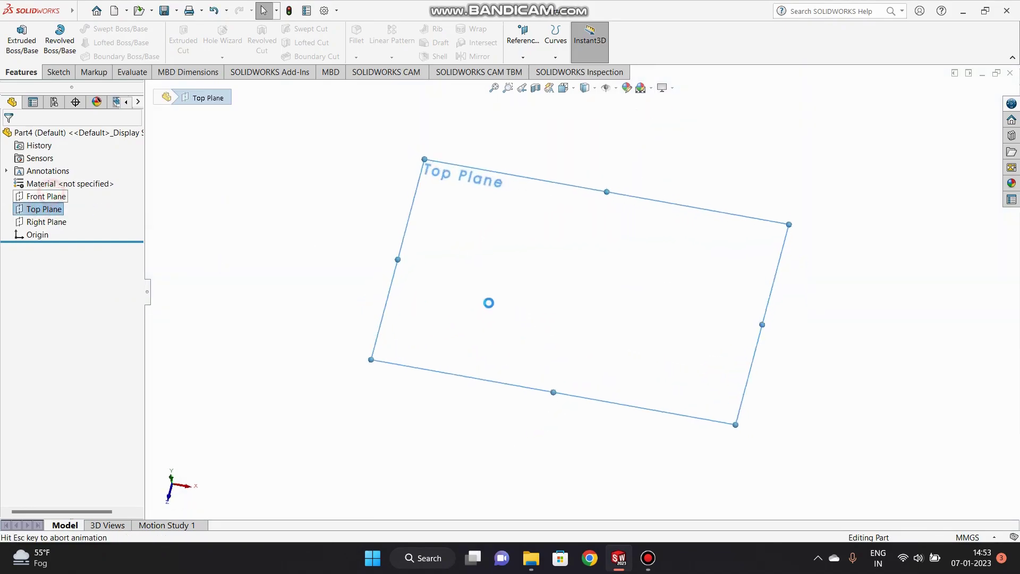
click(122, 57)
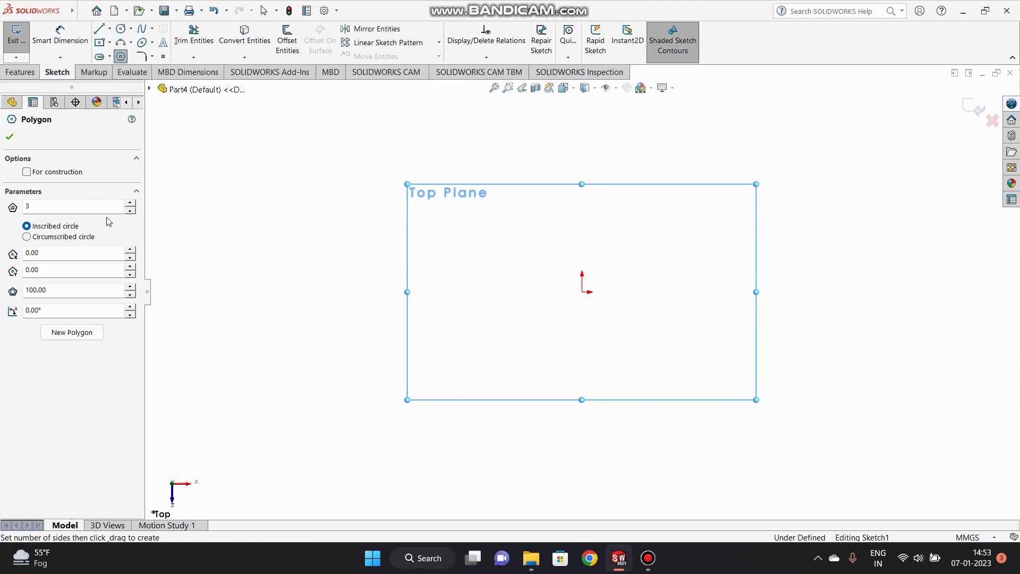
click(130, 202)
click(130, 202)
click(130, 202)
click(130, 203)
click(129, 203)
click(582, 292)
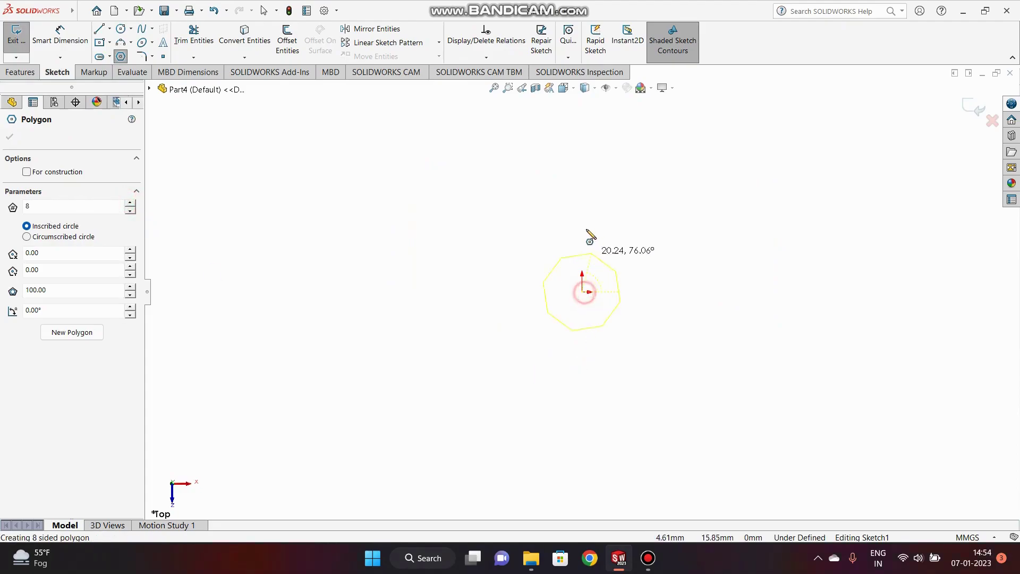
click(582, 190)
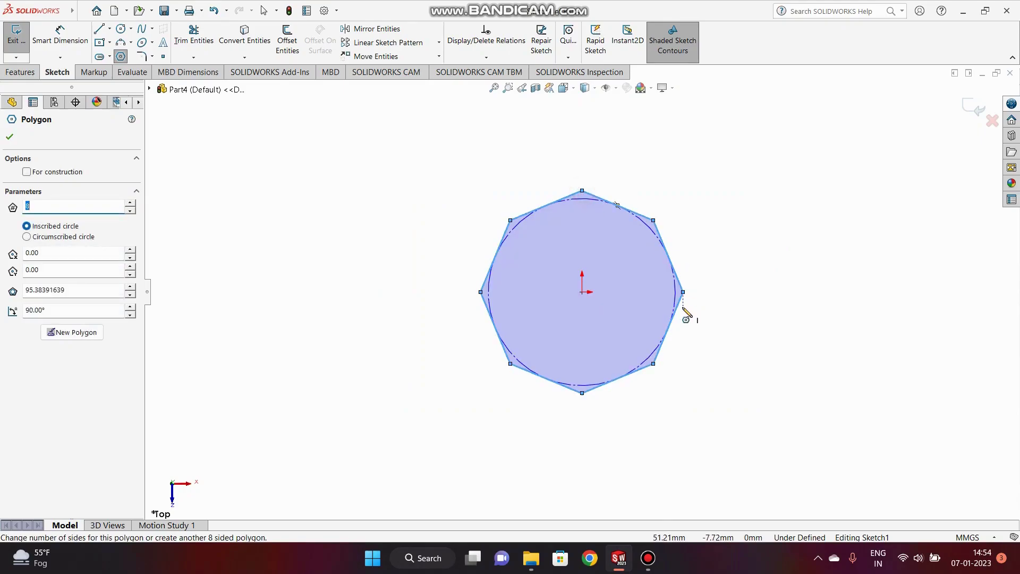
key(Escape)
Add a Vertical relation between the octagon's uppermost vertex and its centre point
click(582, 190)
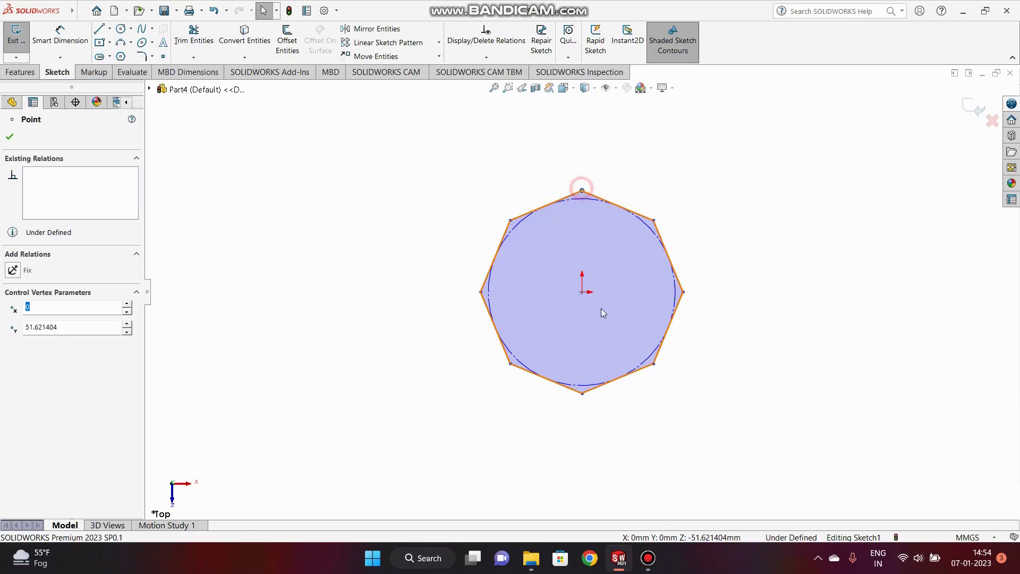
ctrl+click(582, 292)
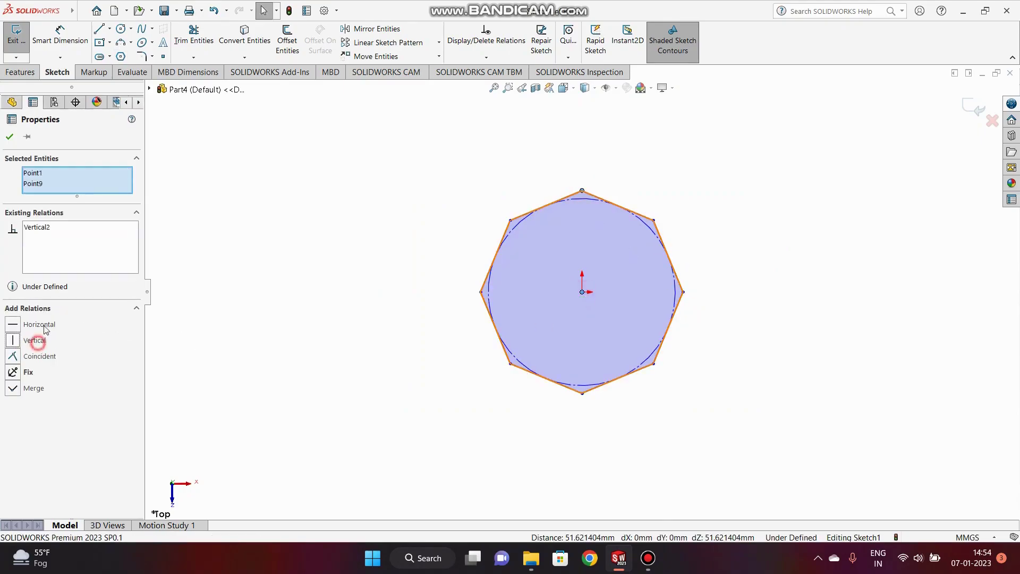
Dimension the octagon's inscribed circle to a diameter of 50 mm and close the sketch
click(60, 35)
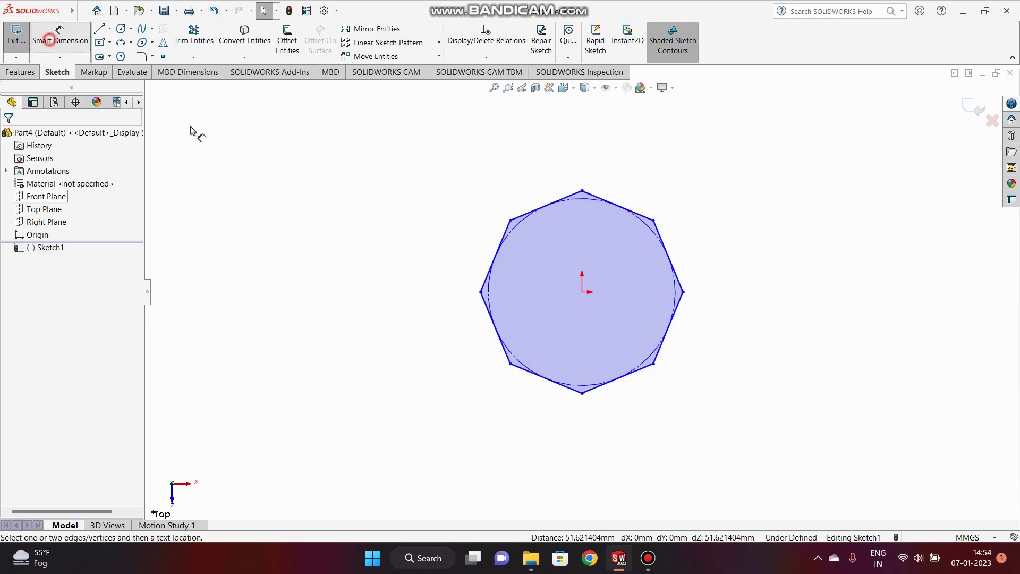
click(488, 290)
click(423, 282)
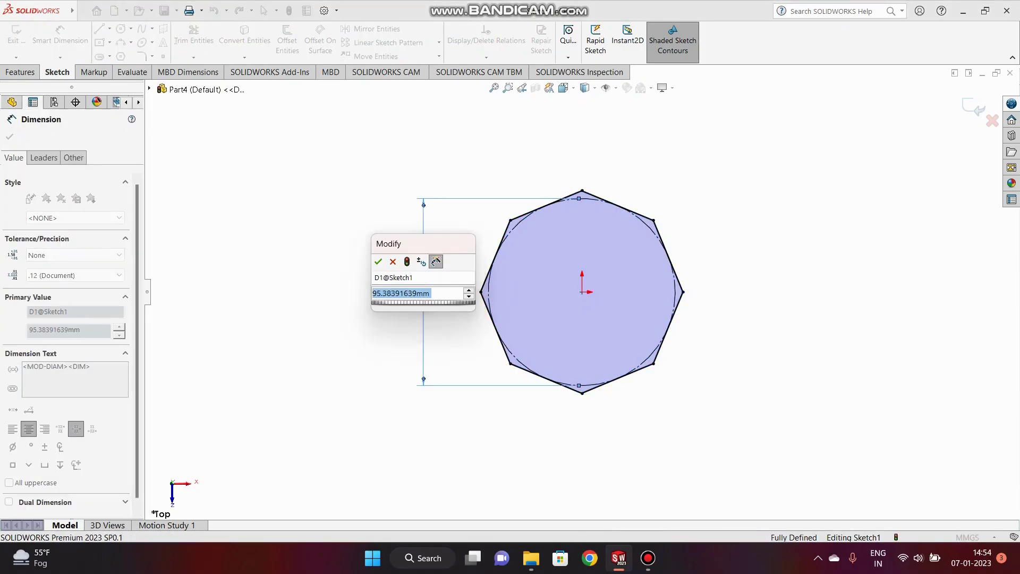
text(50)
key(Return)
click(971, 110)
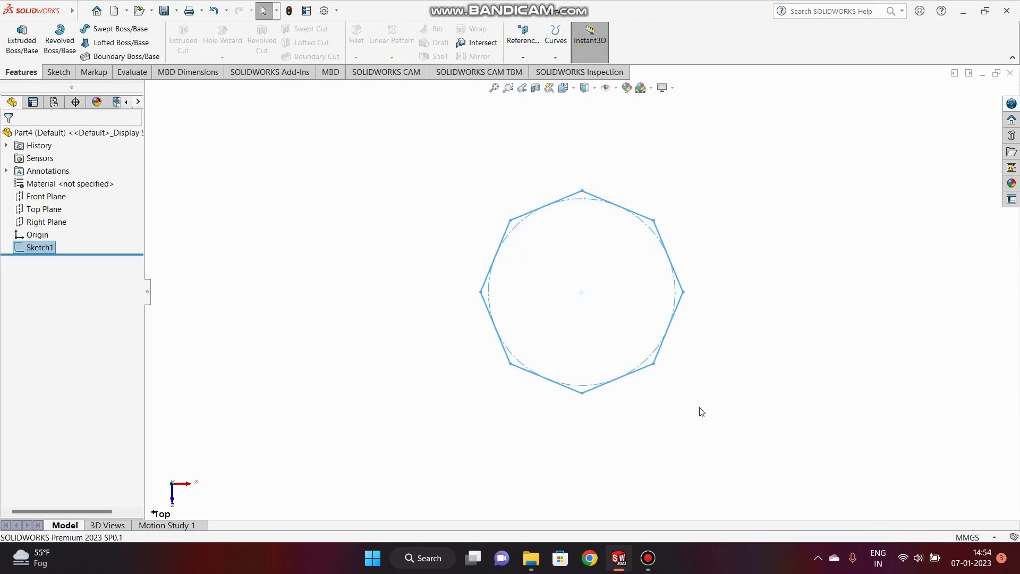
Sketch a four-point S-shaped spline about 43 mm high on the Front Plane, rising from just outside the octagon's positive-X side
click(46, 211)
click(45, 196)
click(37, 184)
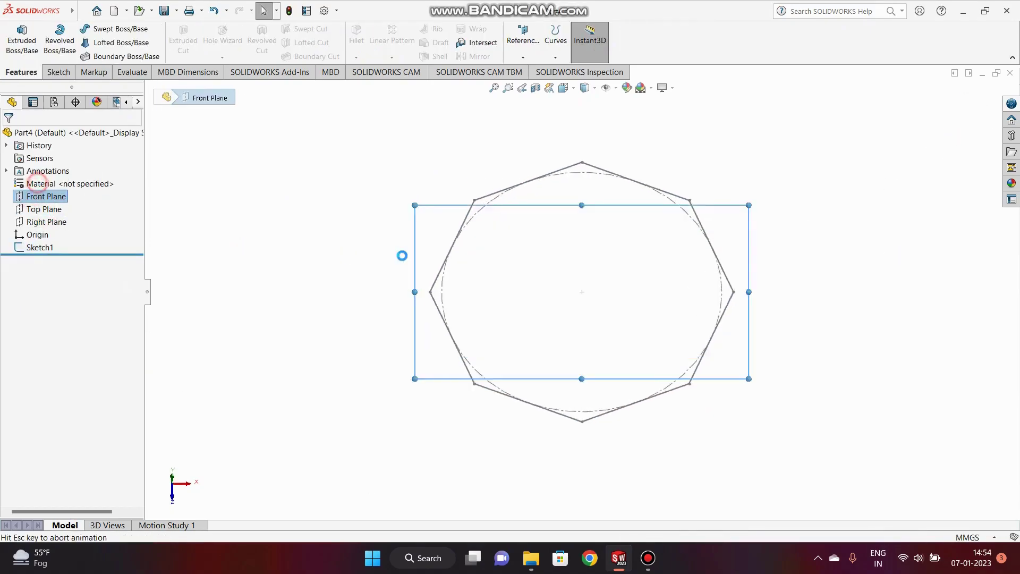
click(802, 287)
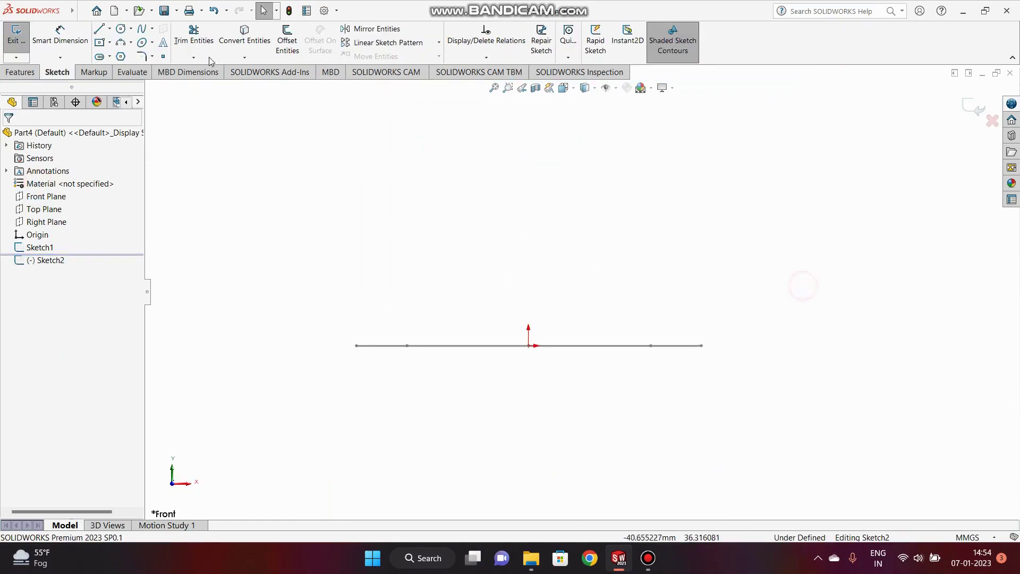
click(144, 29)
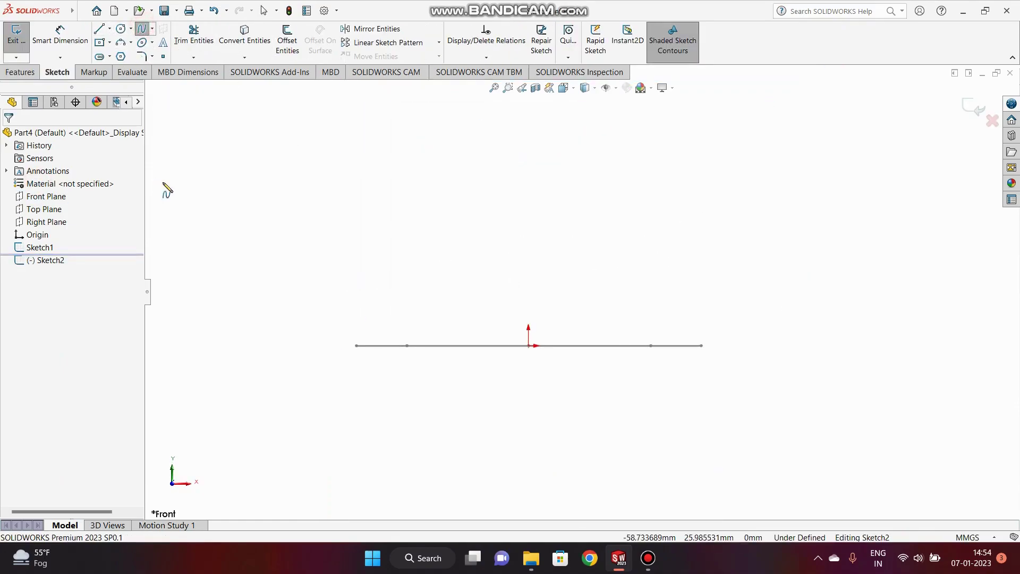
click(718, 345)
click(692, 234)
click(722, 116)
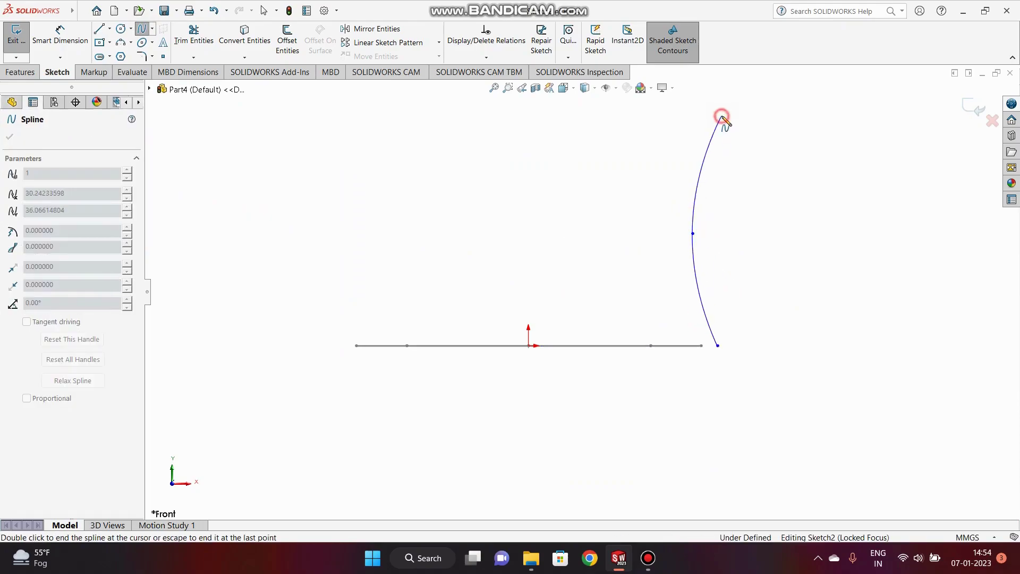
click(709, 76)
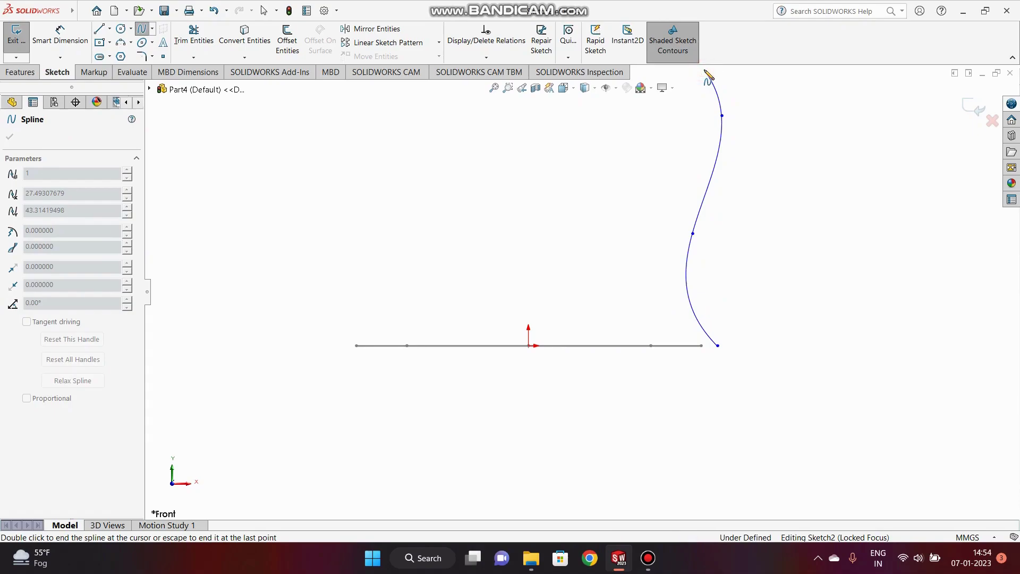
right_click(707, 85)
click(733, 91)
Add a Pierce relation between the spline's lower endpoint and the adjacent octagon edge, and close the sketch
mouse_move(739, 331)
middle_down()
mouse_move(685, 369)
mouse_move(703, 387)
middle_up()
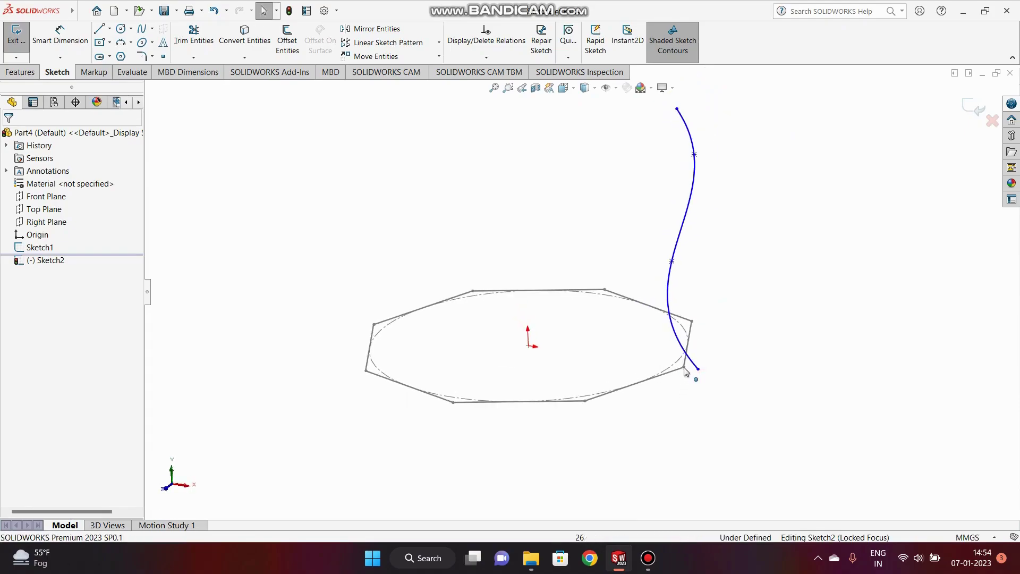
click(676, 370)
ctrl+click(698, 369)
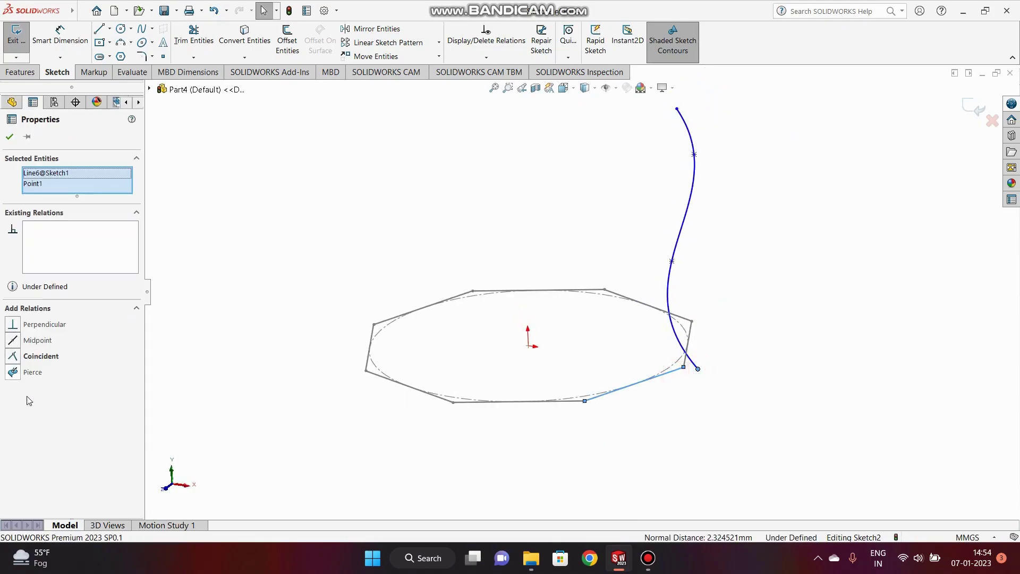
click(16, 372)
click(344, 177)
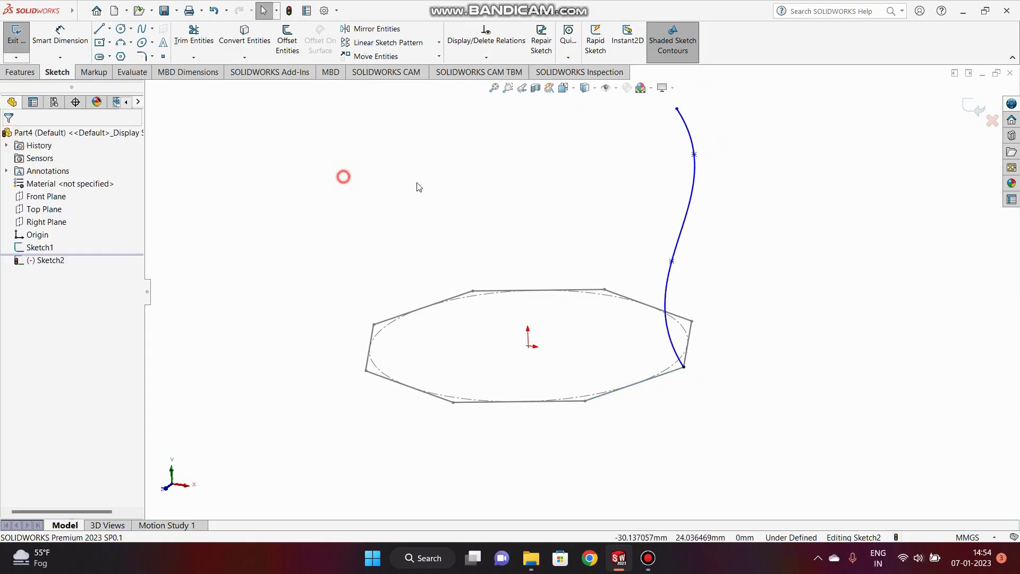
click(976, 108)
Start a Boundary Boss/Base with the octagon sketch as Direction 1 and the spline sketch as Direction 2
click(782, 351)
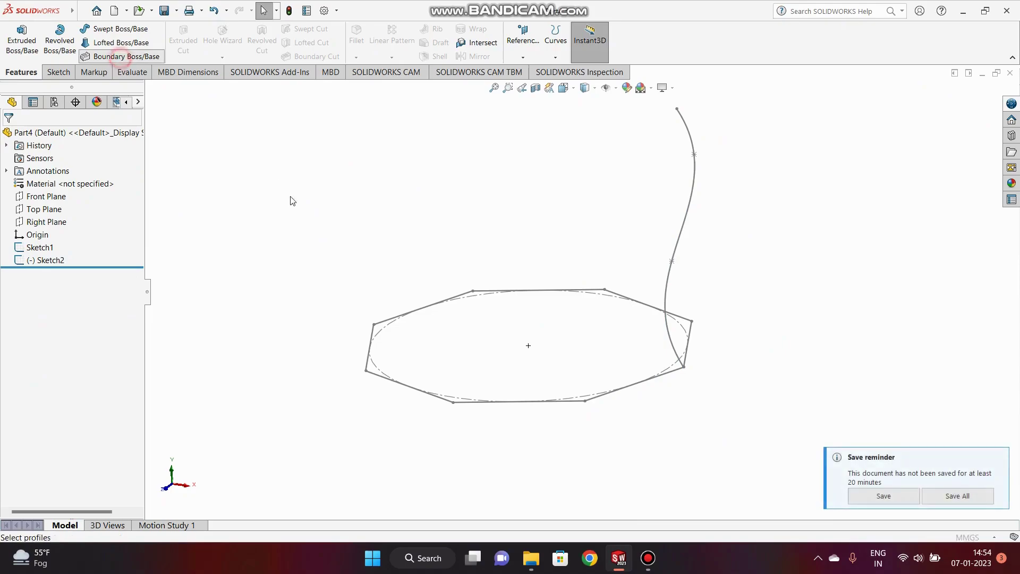
scroll(538, 293, up, 3)
scroll(596, 246, down, 3)
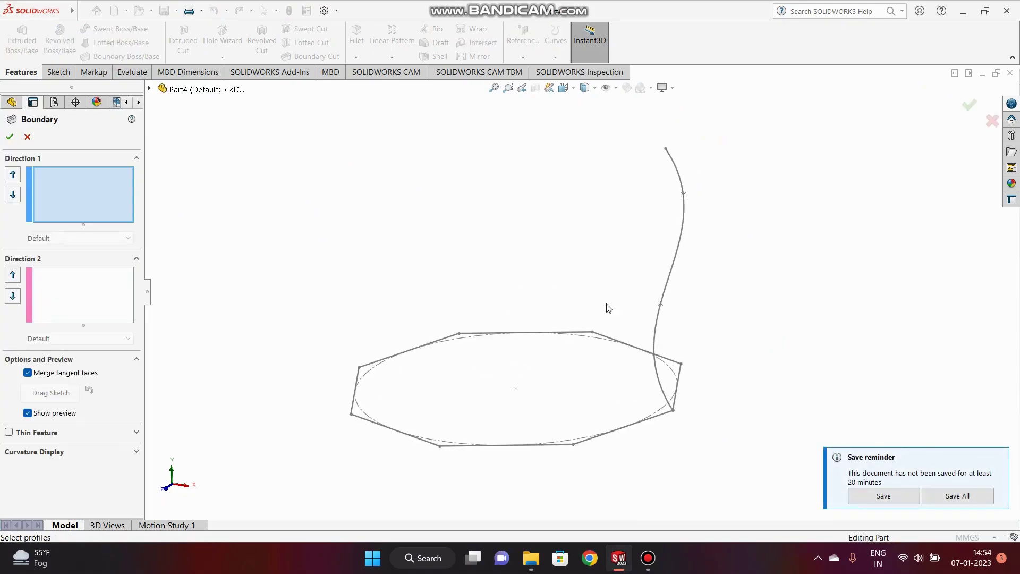
click(544, 447)
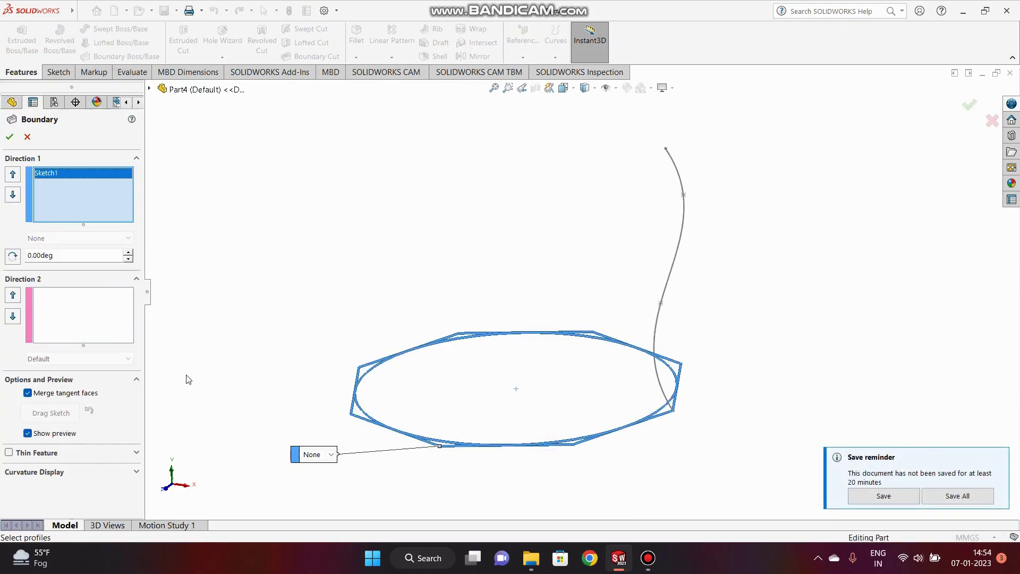
click(69, 313)
click(678, 239)
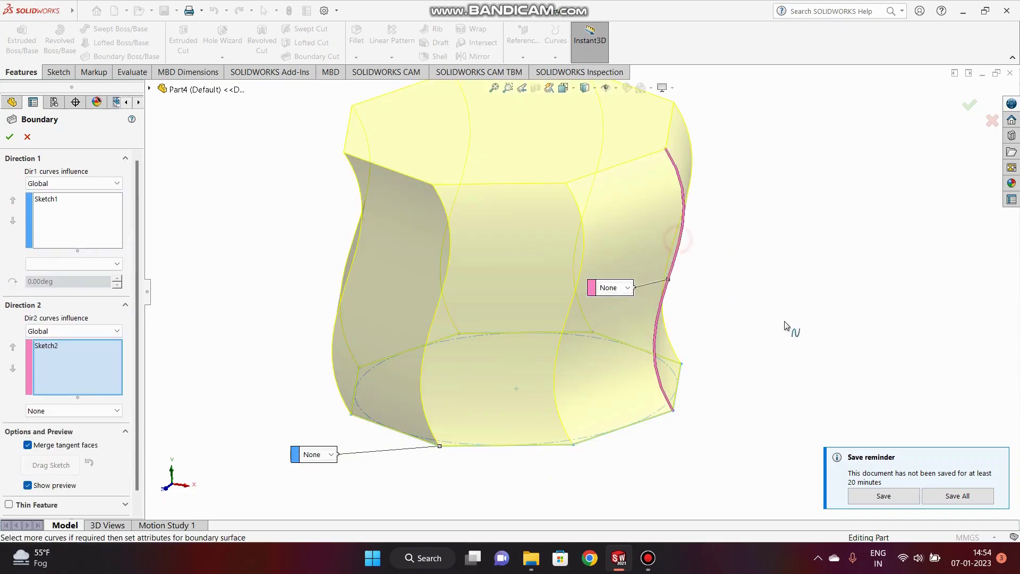
Try the Direction Vector tangency on the Direction 2 spline, and return it to None
scroll(713, 289, up, 2)
scroll(642, 271, down, 2)
middle_drag(642, 271, 610, 449)
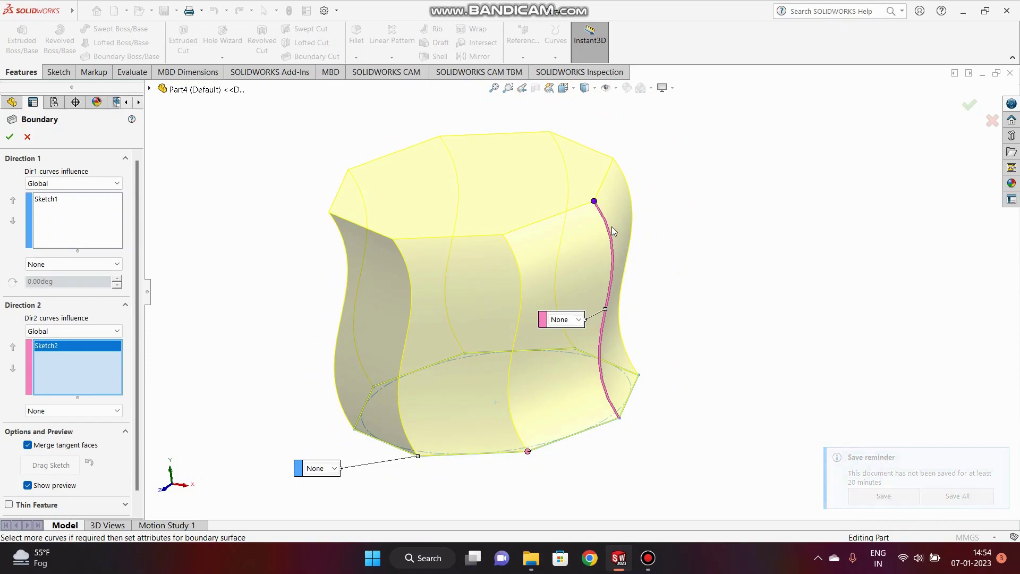
middle_drag(668, 231, 654, 246)
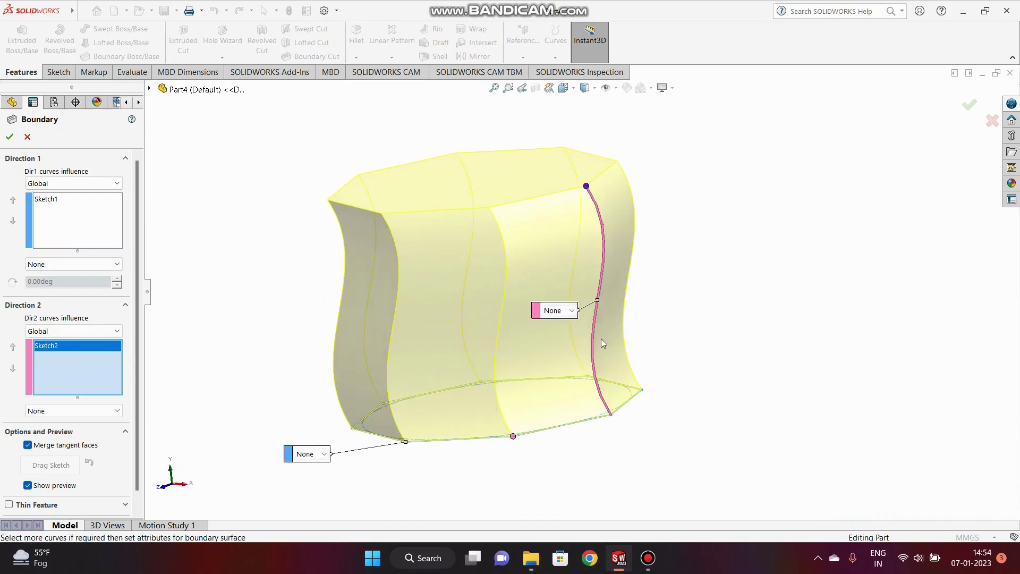
scroll(601, 335, up, 2)
scroll(569, 310, down, 1)
click(615, 215)
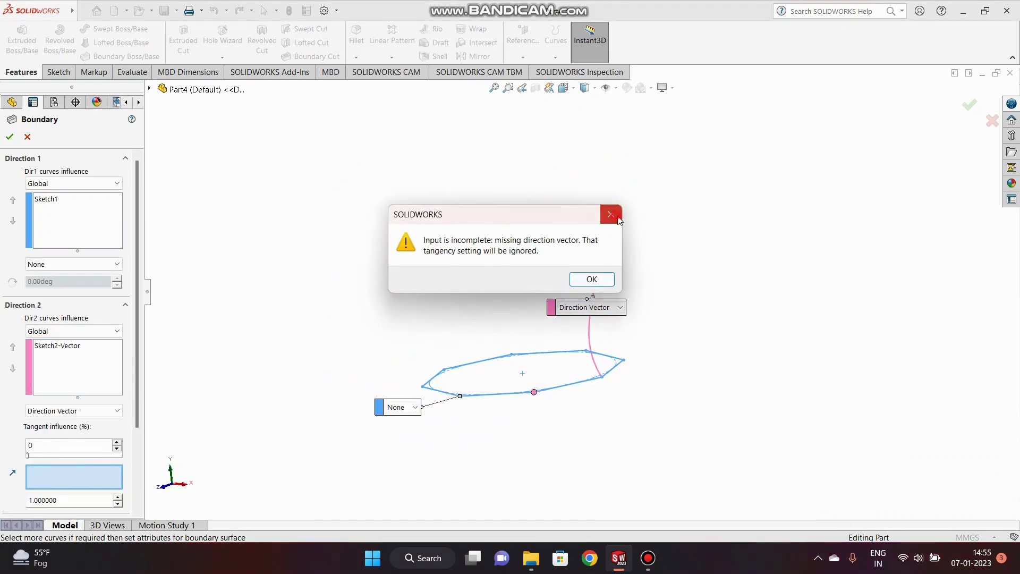
click(595, 308)
click(595, 319)
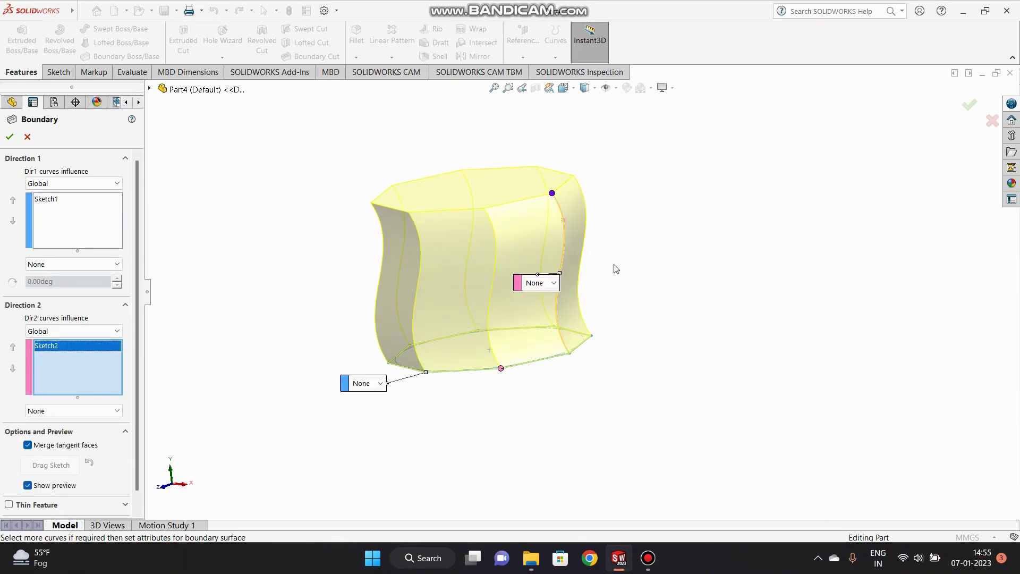
scroll(617, 270, down, 2)
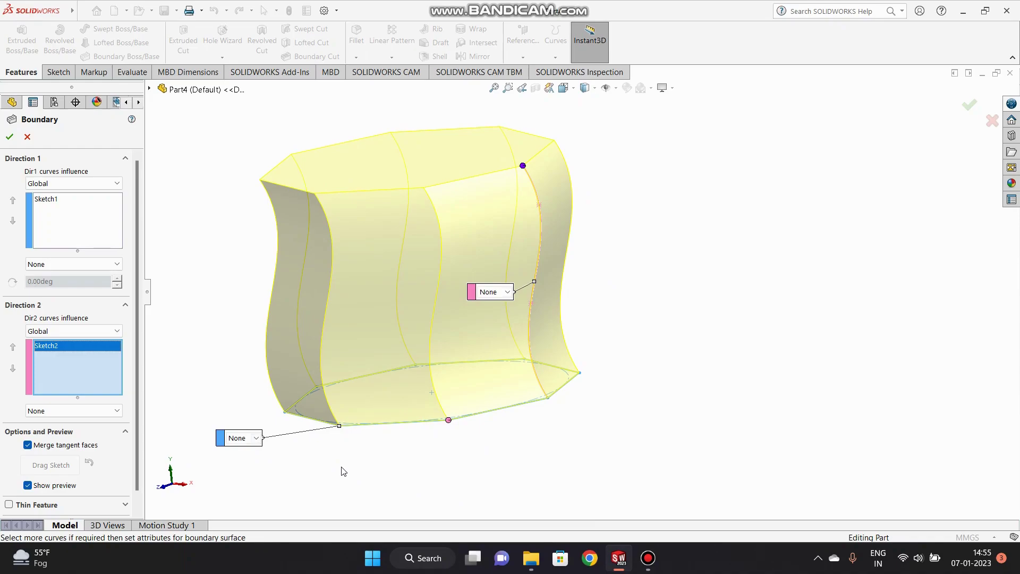
click(256, 438)
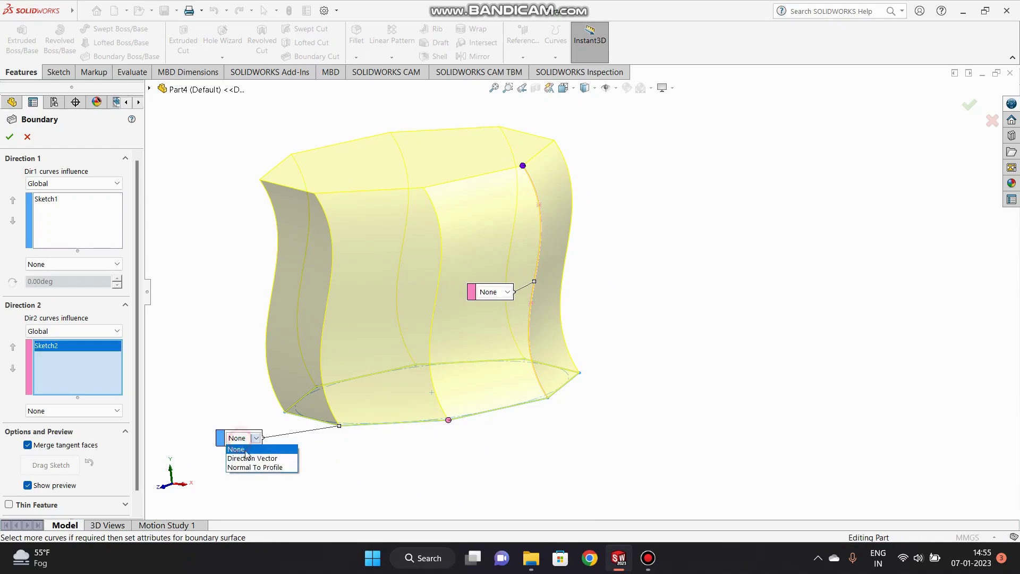
click(243, 440)
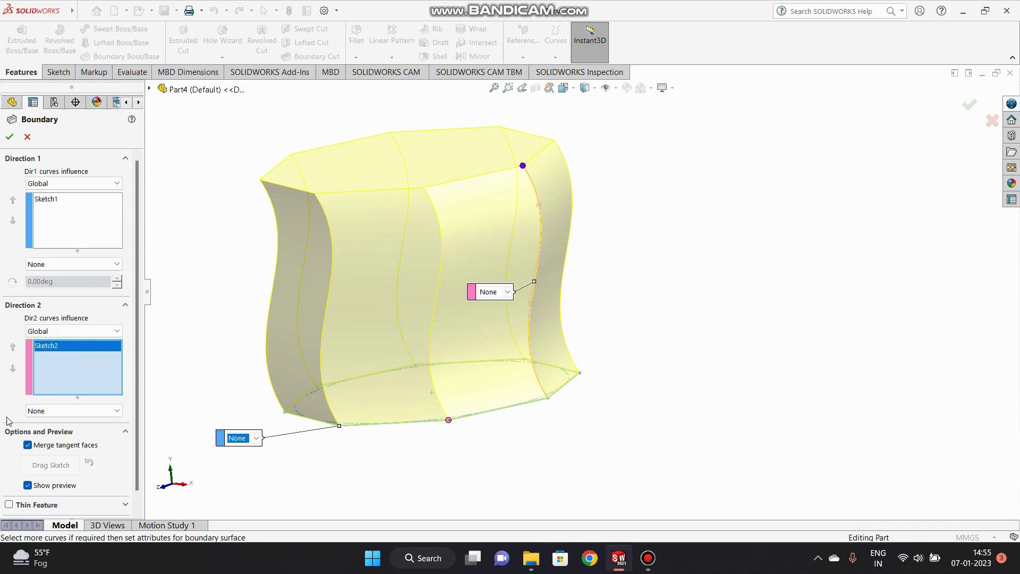
Enable the Thin Feature option for the boundary and inspect the hollow preview
scroll(108, 460, down, 1)
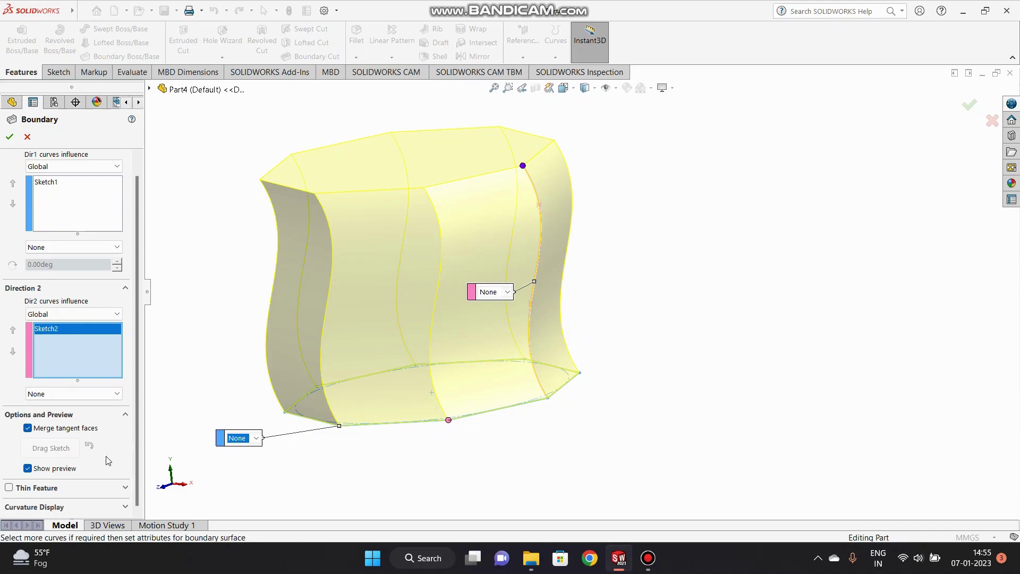
click(10, 488)
scroll(442, 433, up, 3)
scroll(542, 378, down, 3)
middle_drag(541, 377, 488, 180)
middle_drag(509, 259, 440, 421)
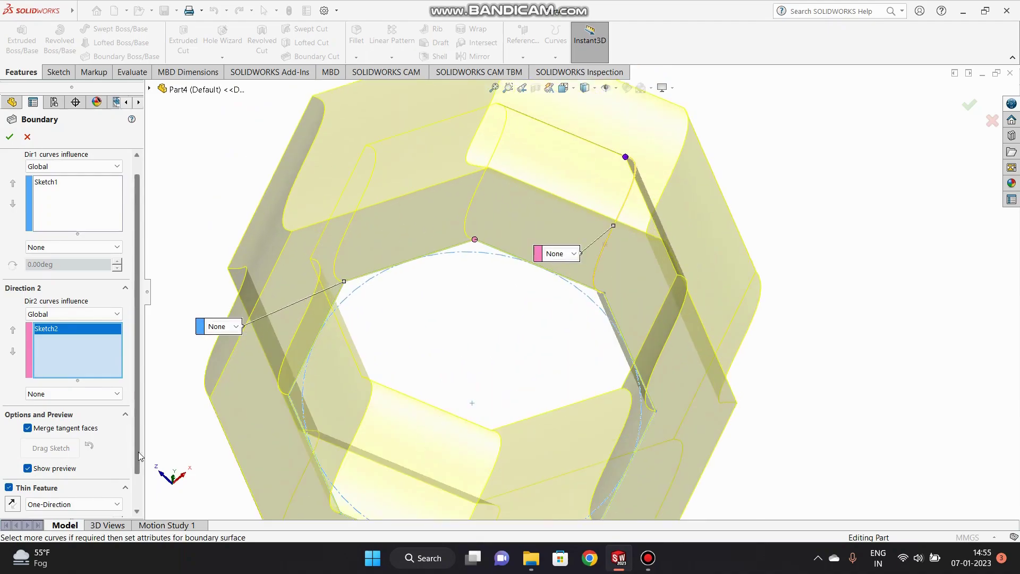
scroll(99, 495, down, 2)
Try the thin wall as One-Direction with its side reversed, and as Mid-Plane
click(59, 466)
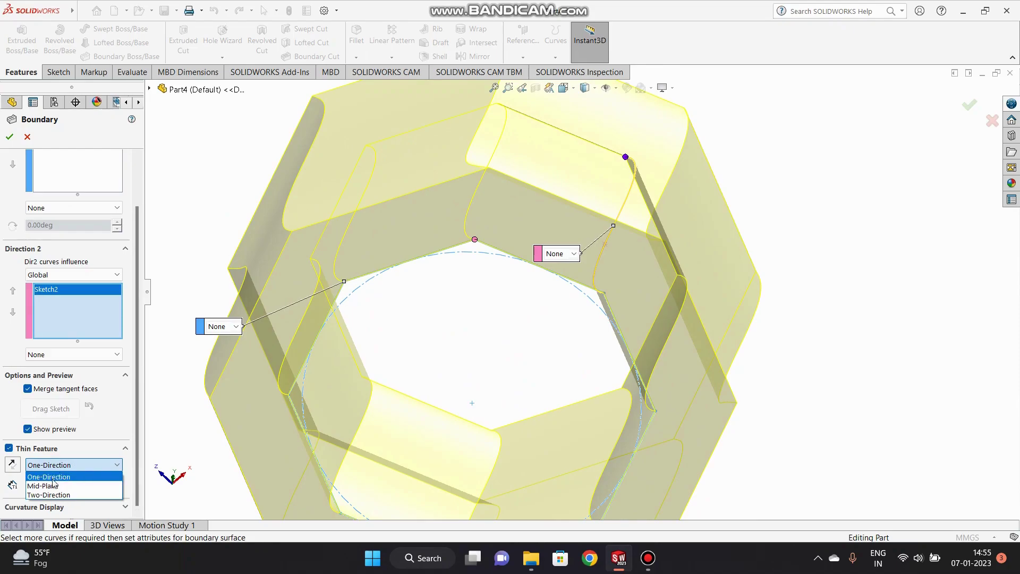
click(55, 477)
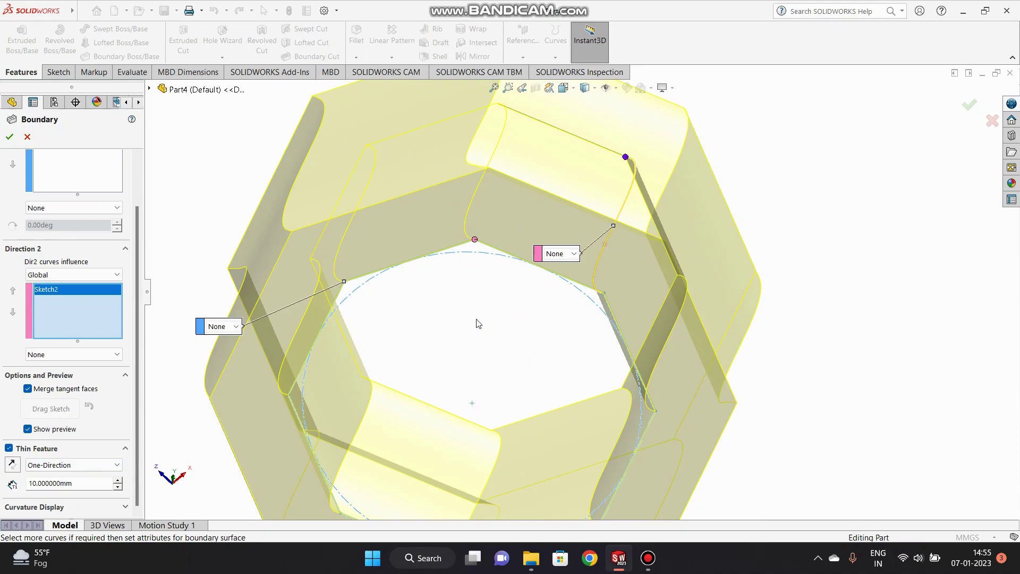
click(12, 468)
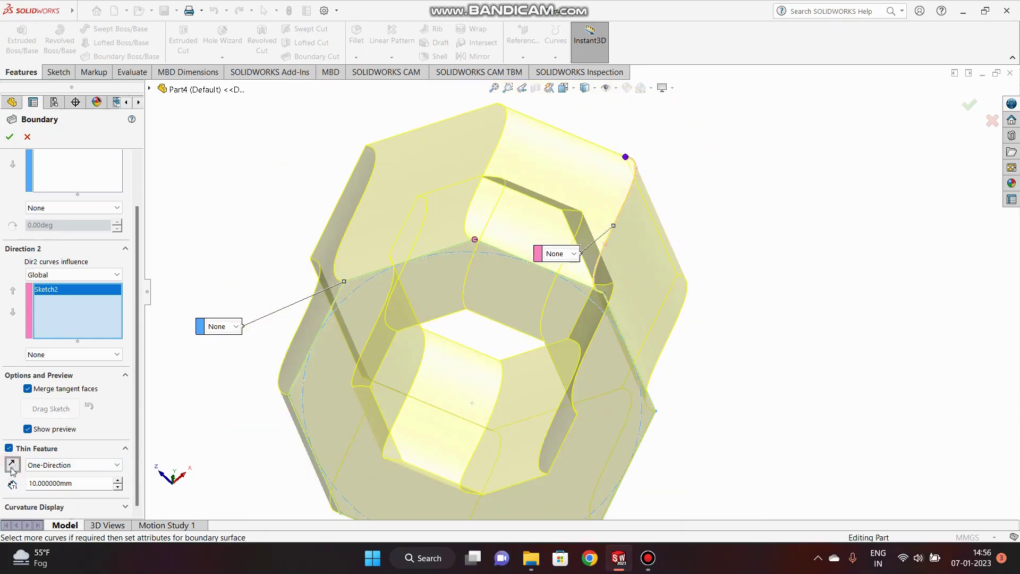
click(74, 465)
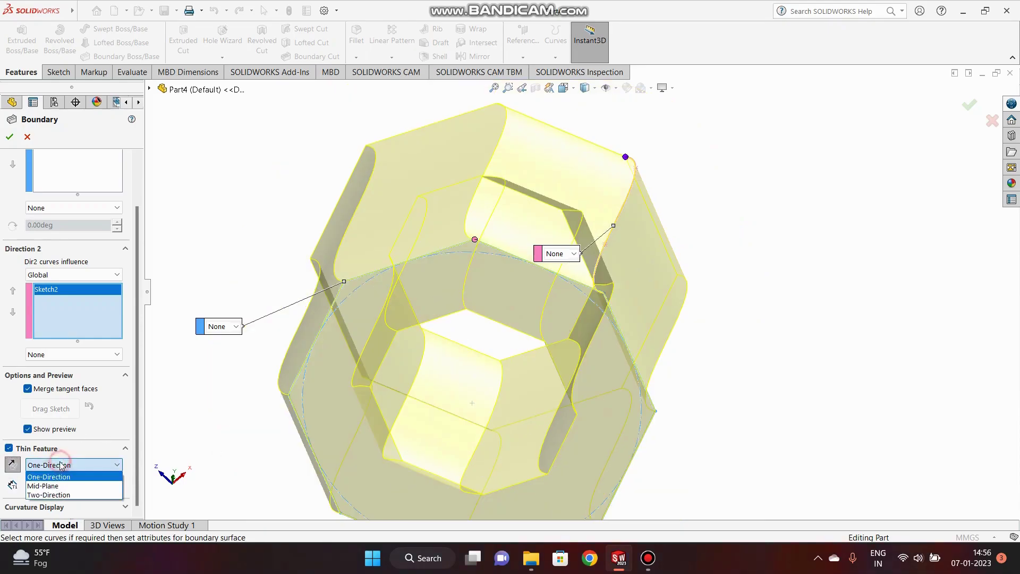
click(60, 485)
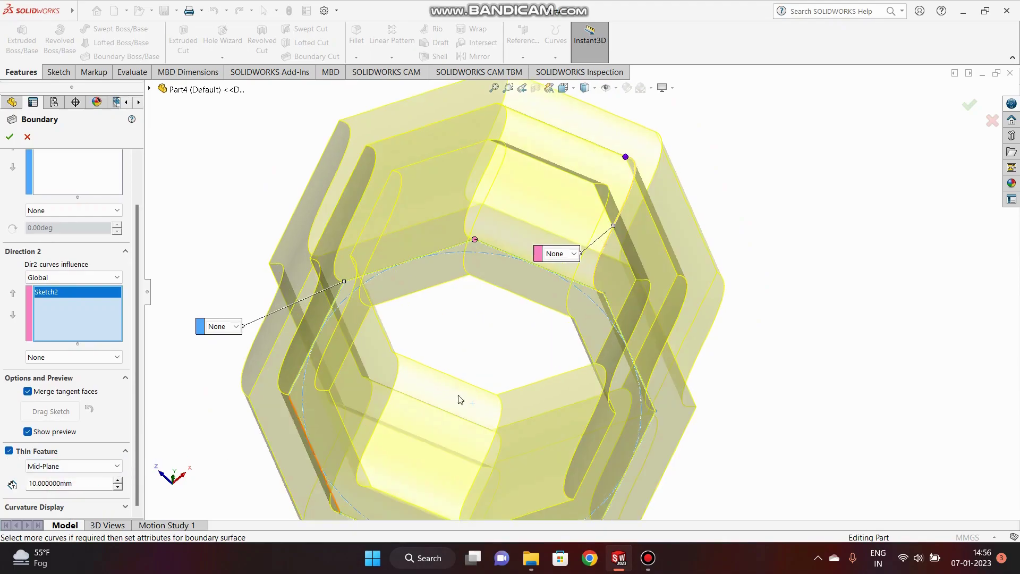
middle_drag(505, 336, 516, 266)
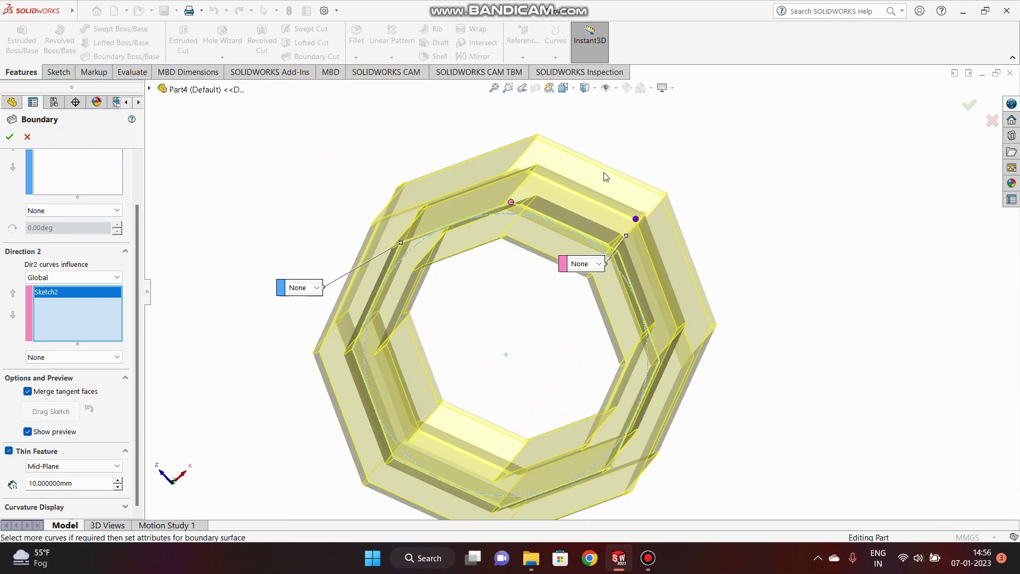
Make the thin wall Two-Direction with a first thickness of 5 mm, and accept the boundary
click(75, 466)
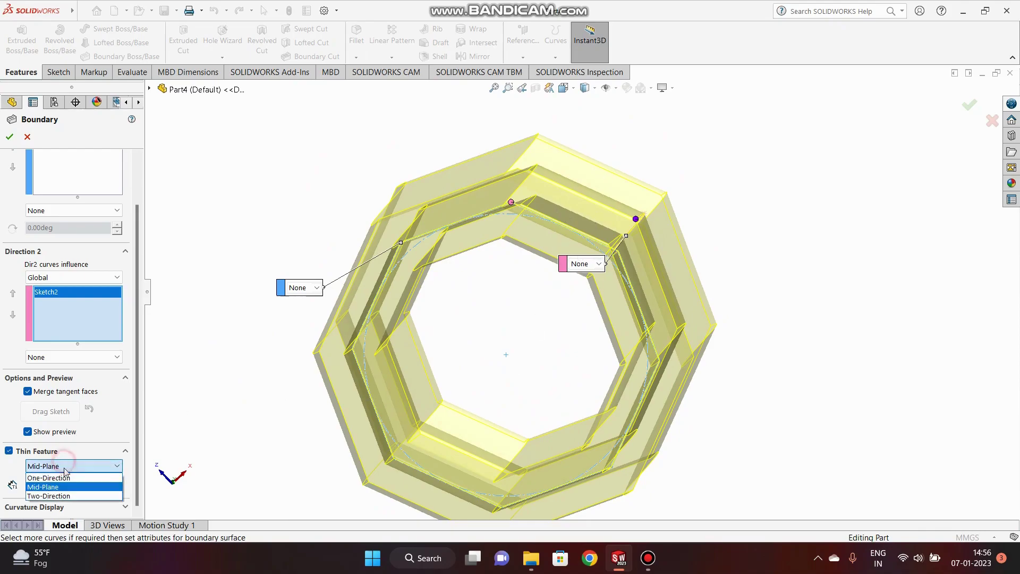
click(65, 494)
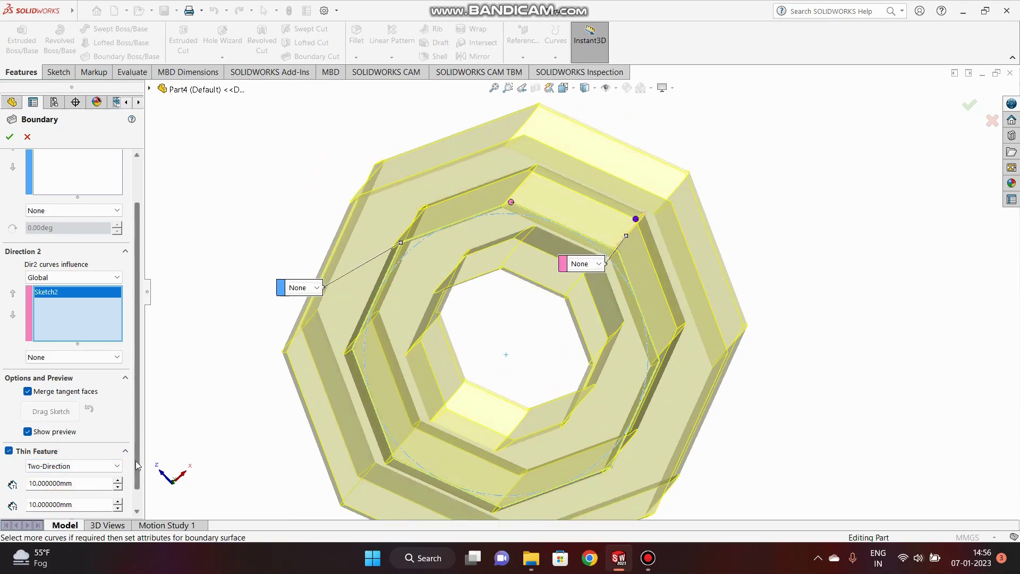
drag(136, 461, 136, 502)
double_click(79, 462)
text(5)
click(242, 360)
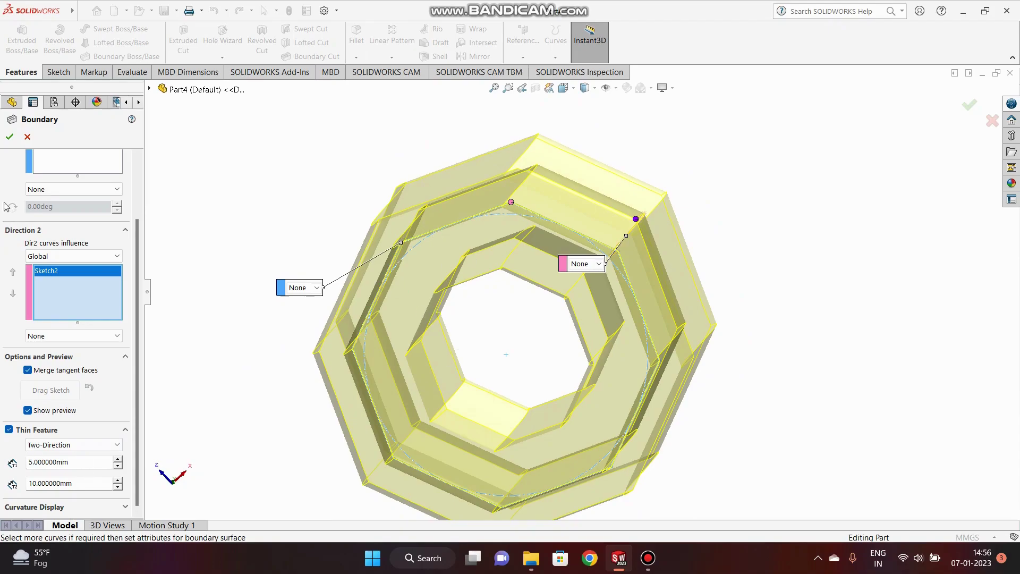
click(9, 141)
Examine the finished hollow octagonal body from the side and select its boundary feature
mouse_move(275, 154)
middle_down()
mouse_move(531, 262)
mouse_move(545, 372)
mouse_move(592, 487)
mouse_move(711, 451)
mouse_move(786, 336)
mouse_move(726, 384)
mouse_move(754, 384)
mouse_move(674, 349)
middle_up()
click(48, 264)
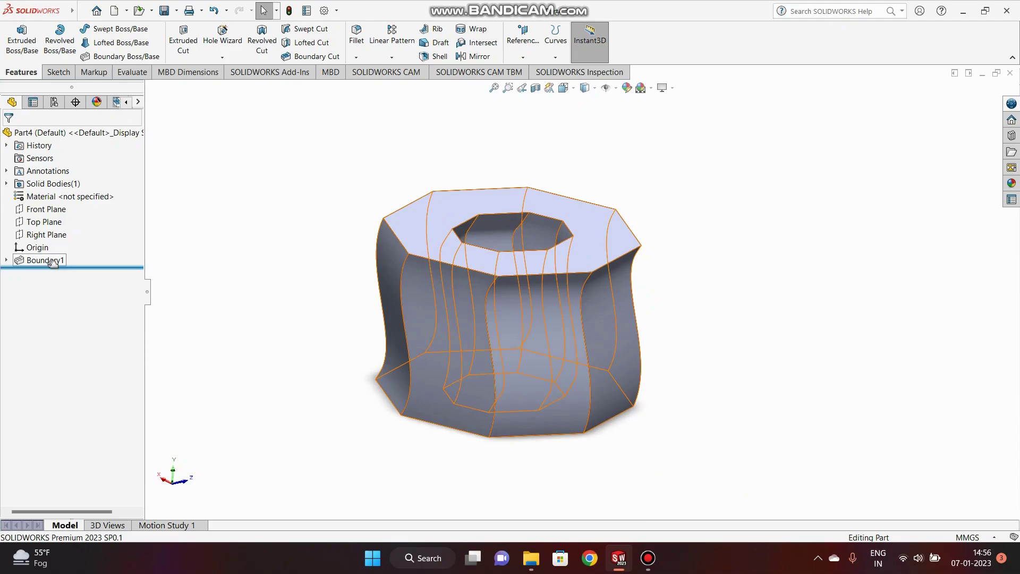
click(43, 260)
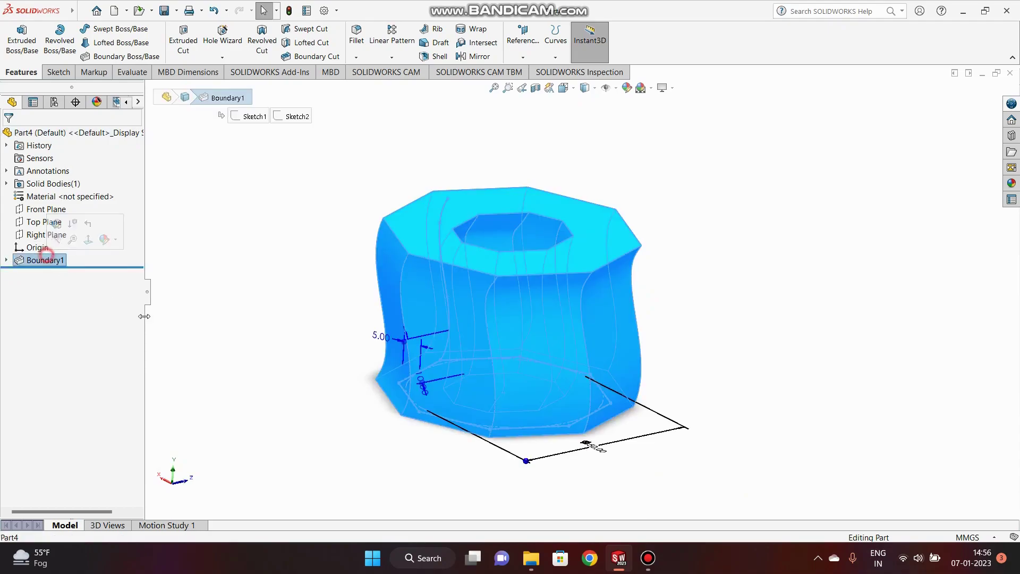
Delete the boundary feature and open a new sketch on the Front Plane
key(Delete)
key(Return)
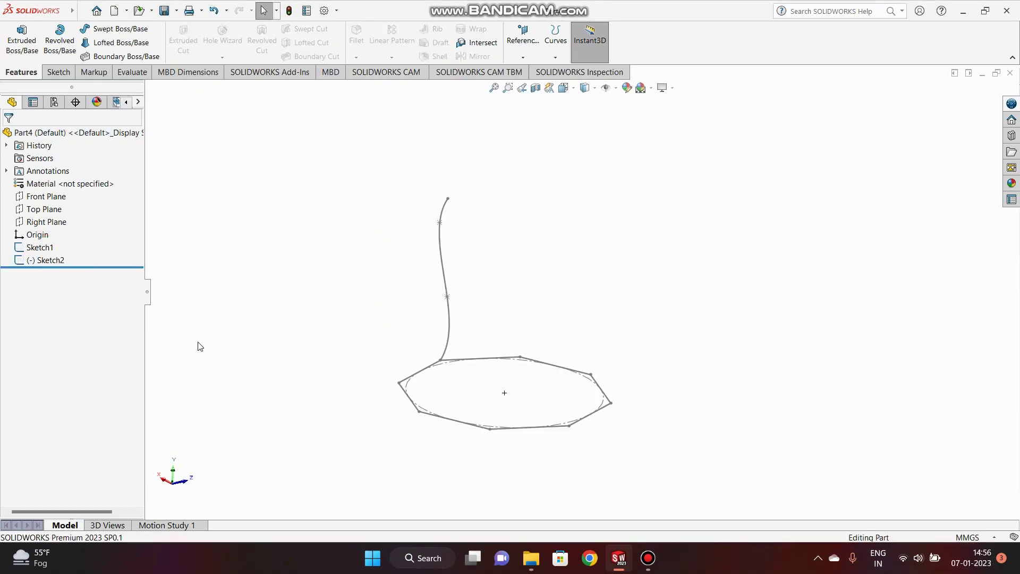
click(45, 197)
click(53, 178)
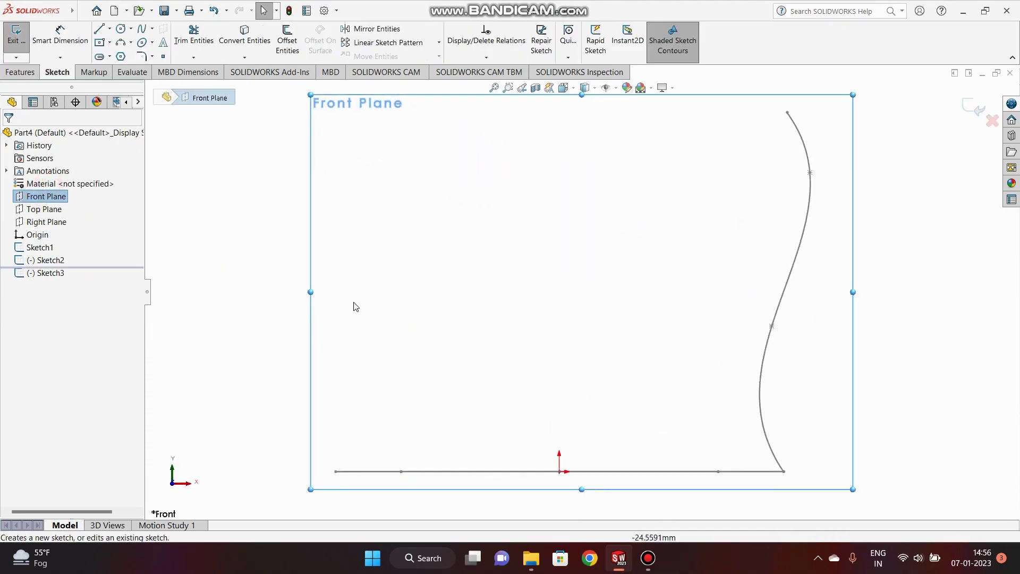
scroll(560, 273, up, 3)
click(613, 146)
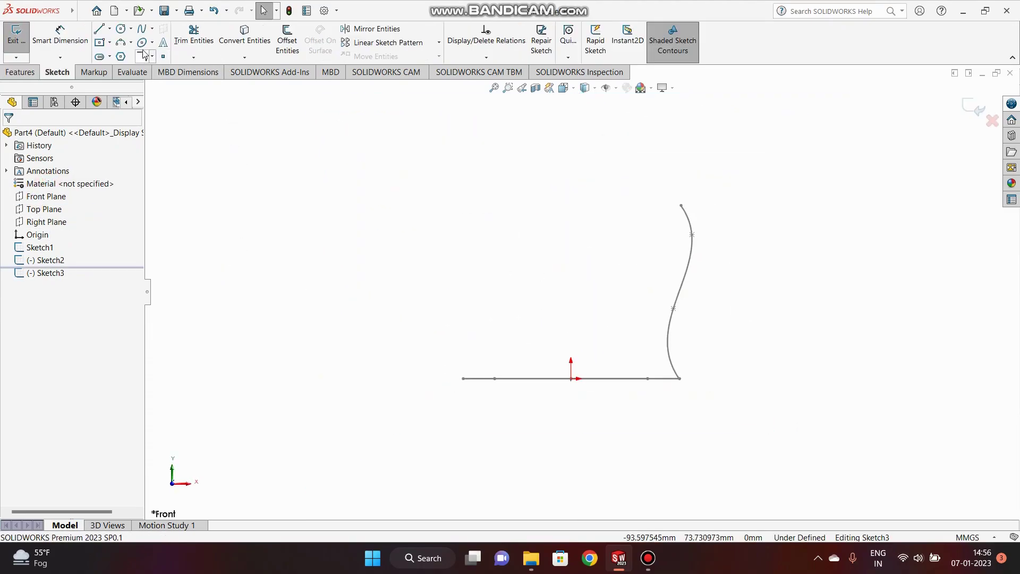
Draw a four-point S-shaped spline rising from the octagon corner opposite the existing spline, extending higher than that spline
click(122, 45)
click(142, 28)
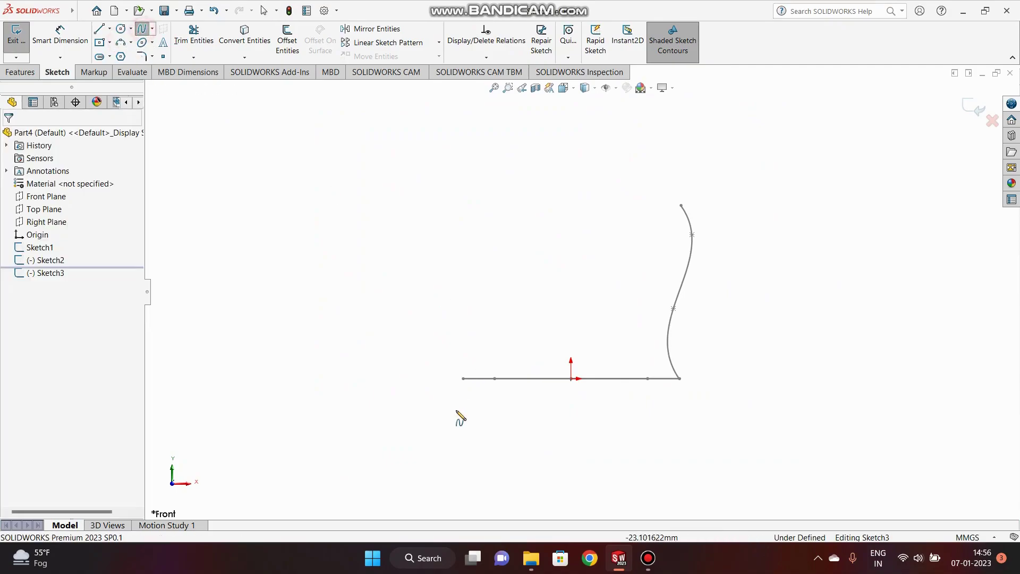
click(465, 378)
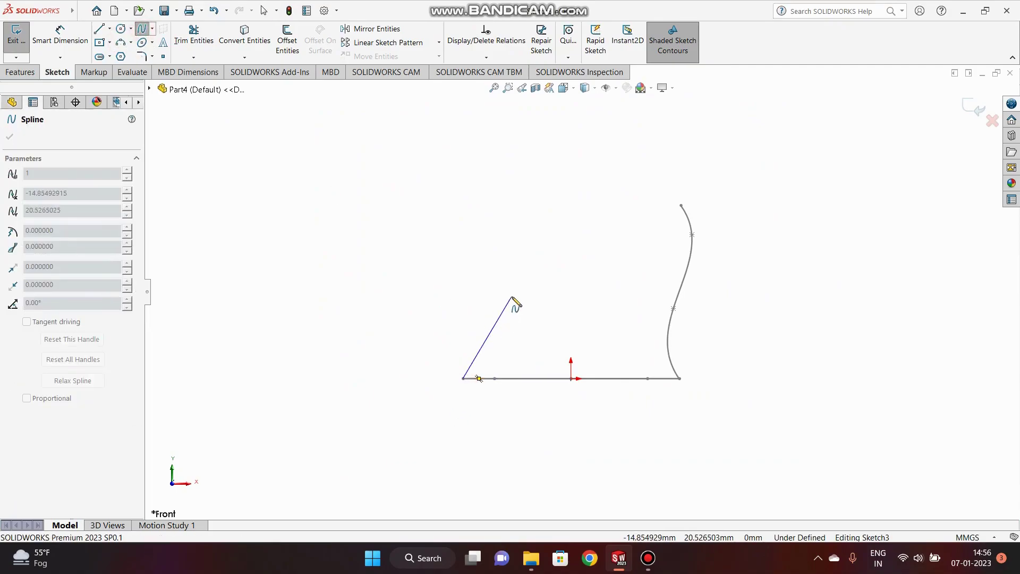
click(435, 295)
click(479, 198)
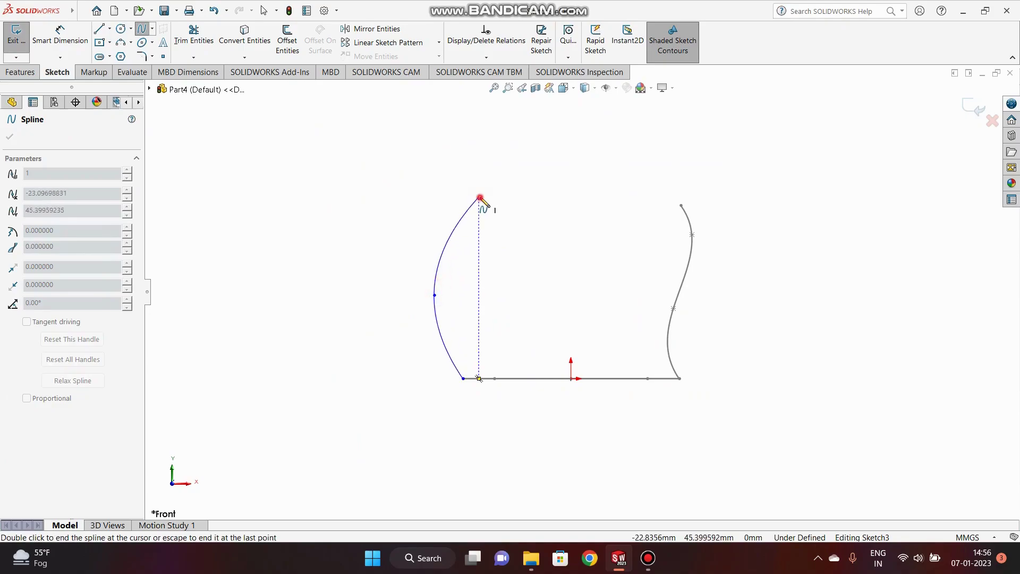
double_click(475, 112)
right_click(506, 132)
click(529, 140)
Attach the new spline's lower endpoint to the adjoining octagon edge with a sketch relation, and exit the sketch
mouse_move(549, 310)
middle_down()
mouse_move(519, 365)
mouse_move(526, 282)
mouse_move(565, 259)
middle_up()
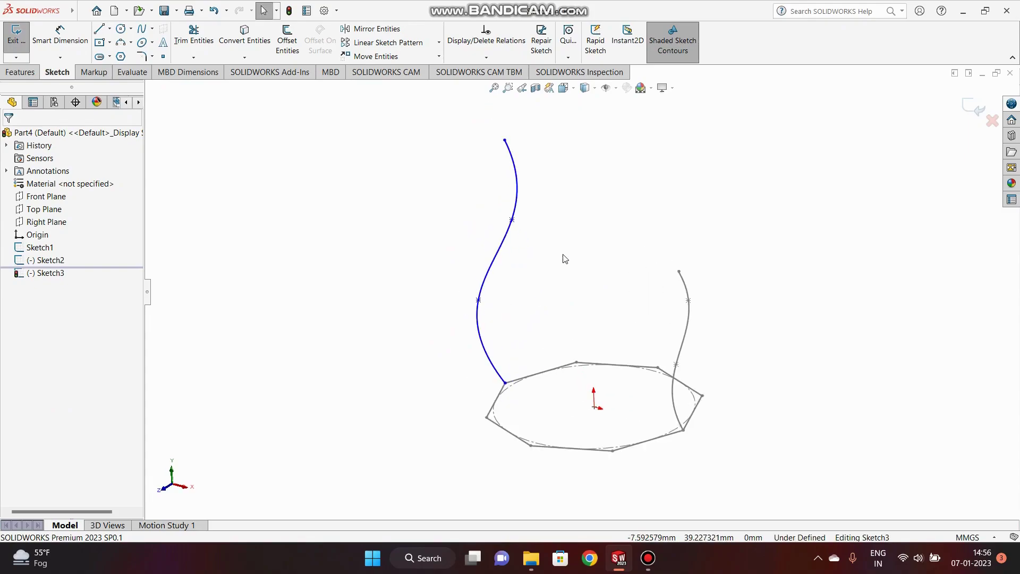
click(507, 383)
ctrl+click(518, 380)
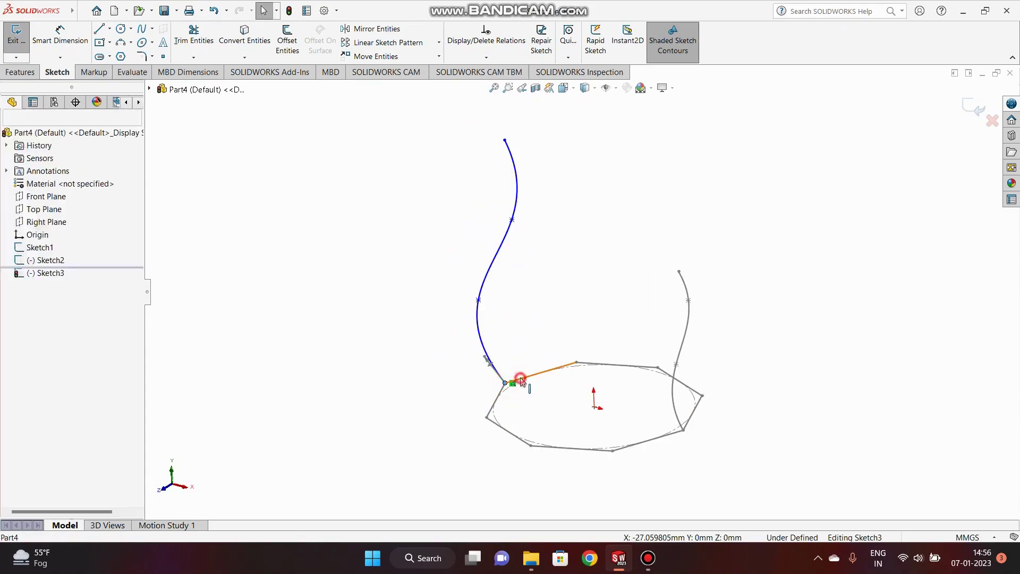
click(38, 372)
click(239, 359)
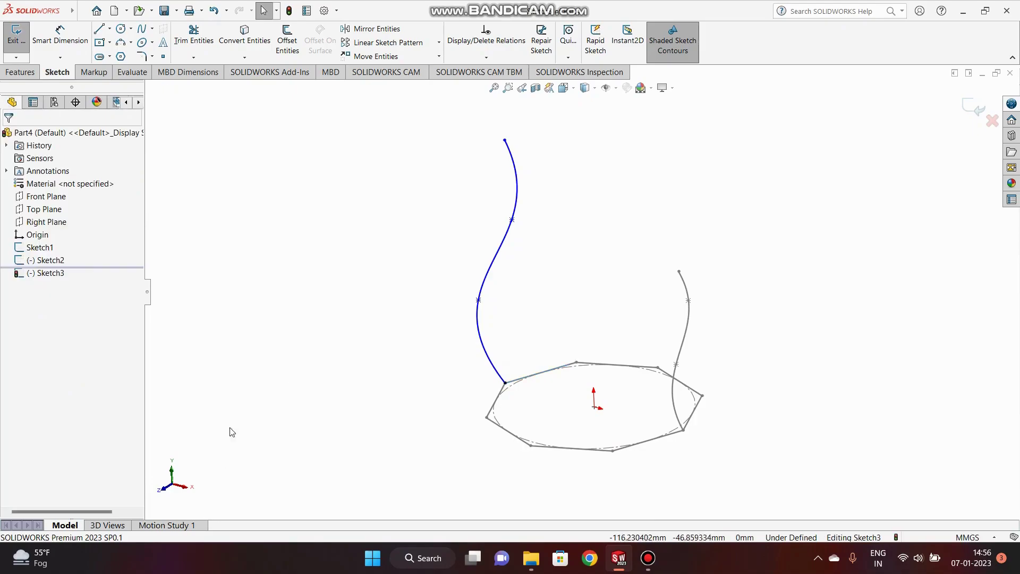
click(975, 107)
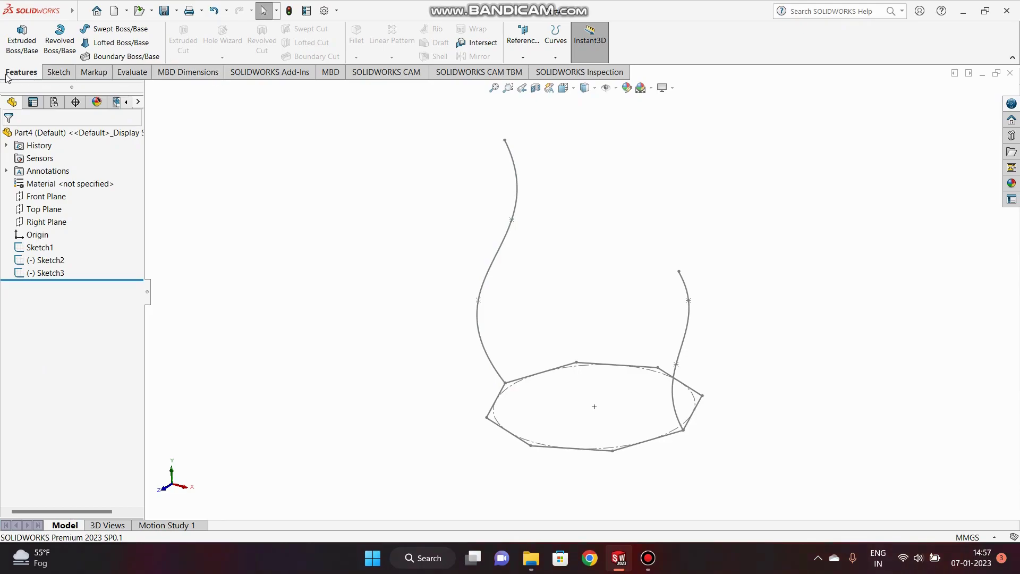
Create a boundary boss with the octagon as the Direction 1 profile and both splines as Direction 2 curves
click(117, 57)
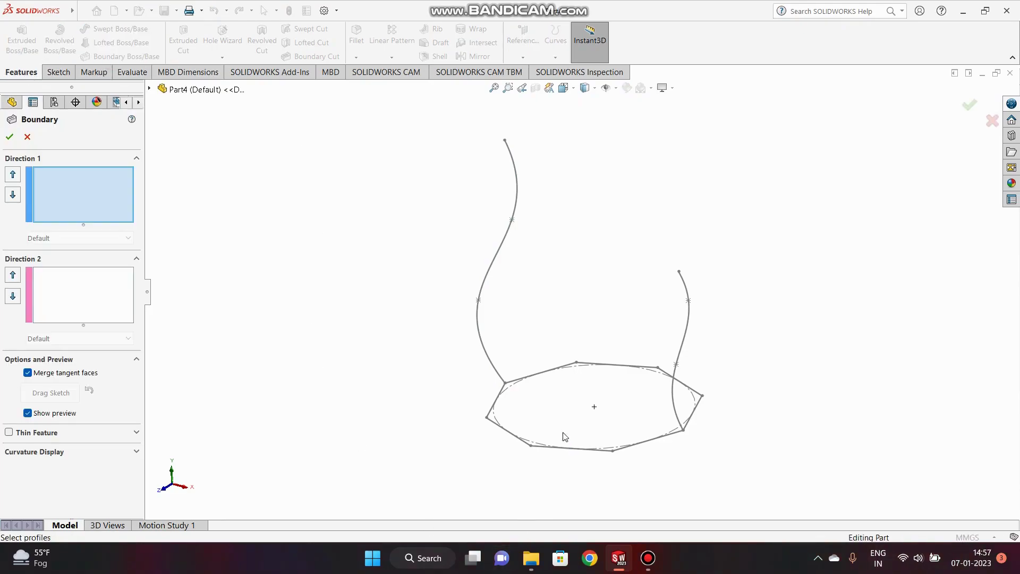
click(558, 452)
click(70, 320)
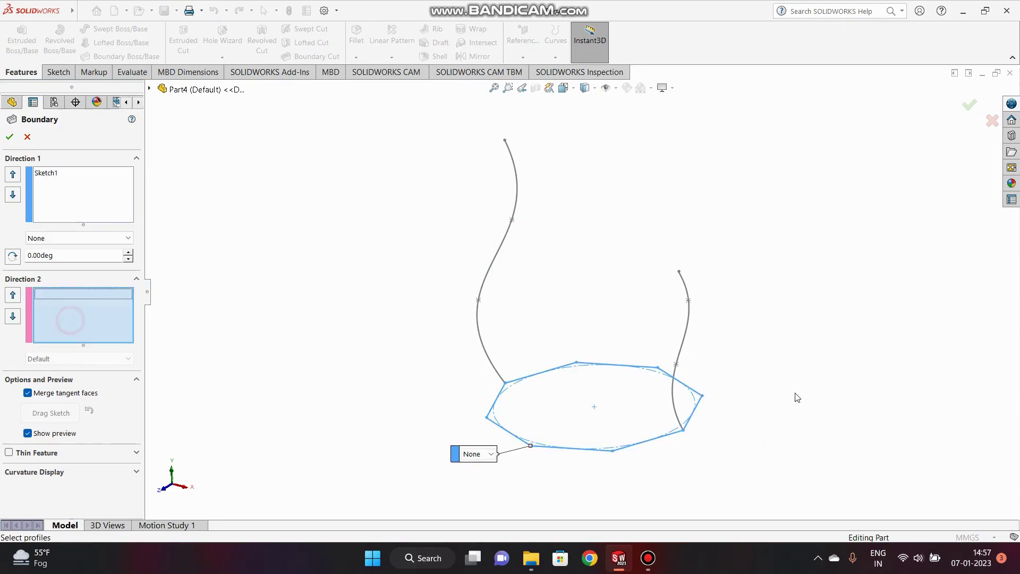
click(685, 331)
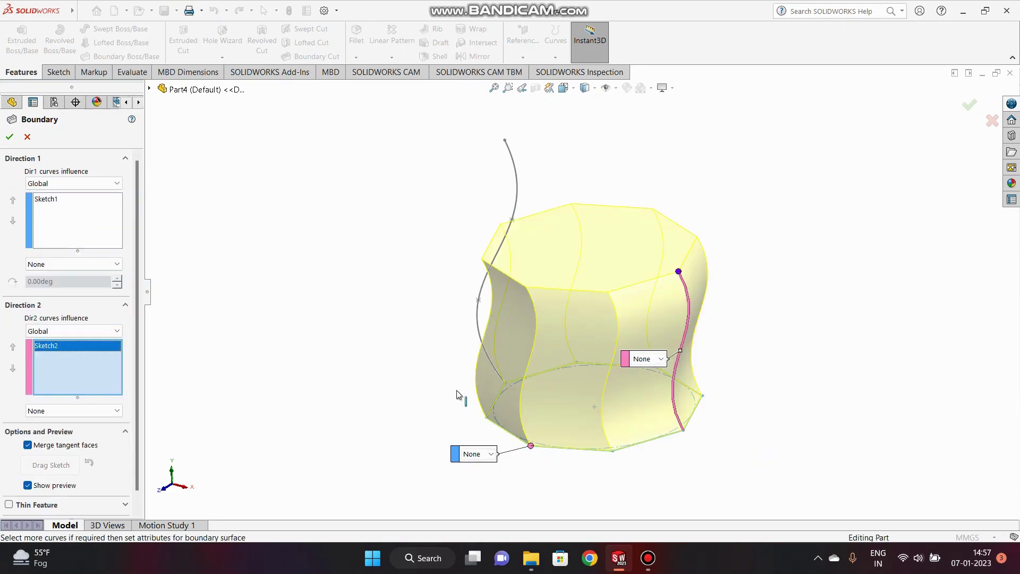
middle_drag(585, 296, 640, 276)
click(479, 277)
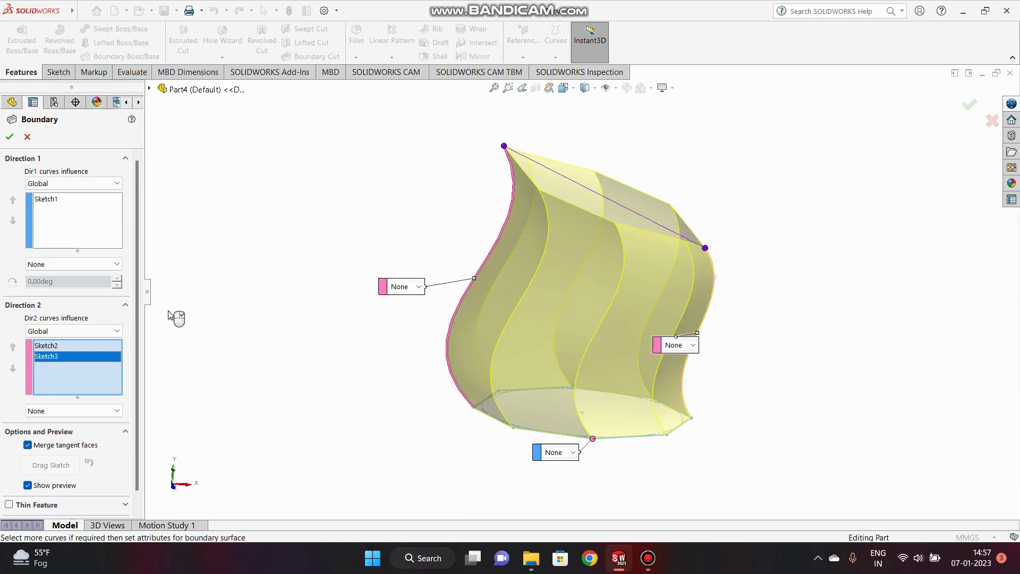
click(8, 138)
middle_drag(485, 253, 534, 305)
middle_drag(690, 297, 738, 362)
mouse_move(605, 357)
middle_down()
mouse_move(679, 287)
mouse_move(677, 325)
mouse_move(581, 357)
mouse_move(605, 382)
mouse_move(599, 405)
mouse_move(653, 355)
middle_up()
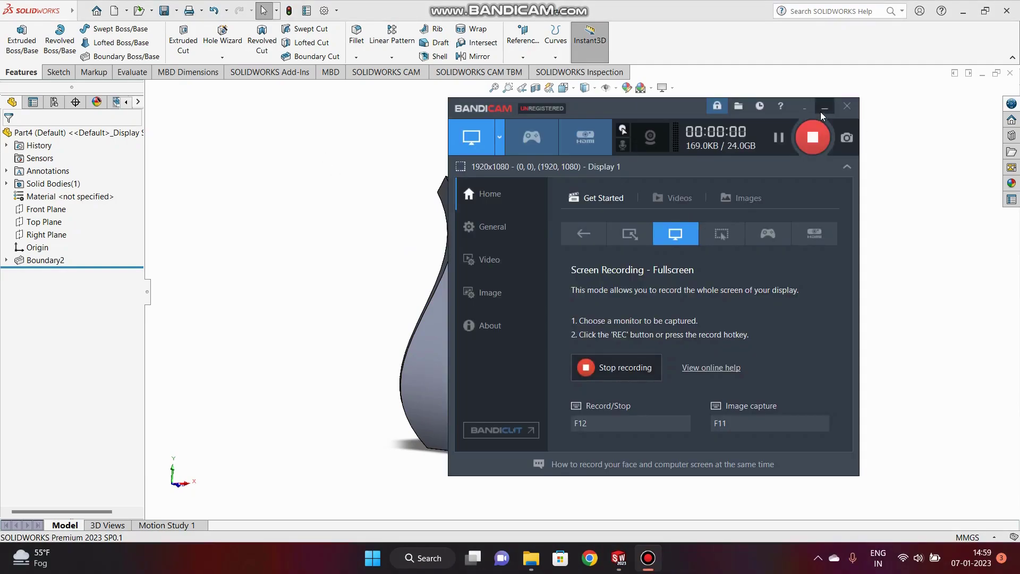
click(824, 111)
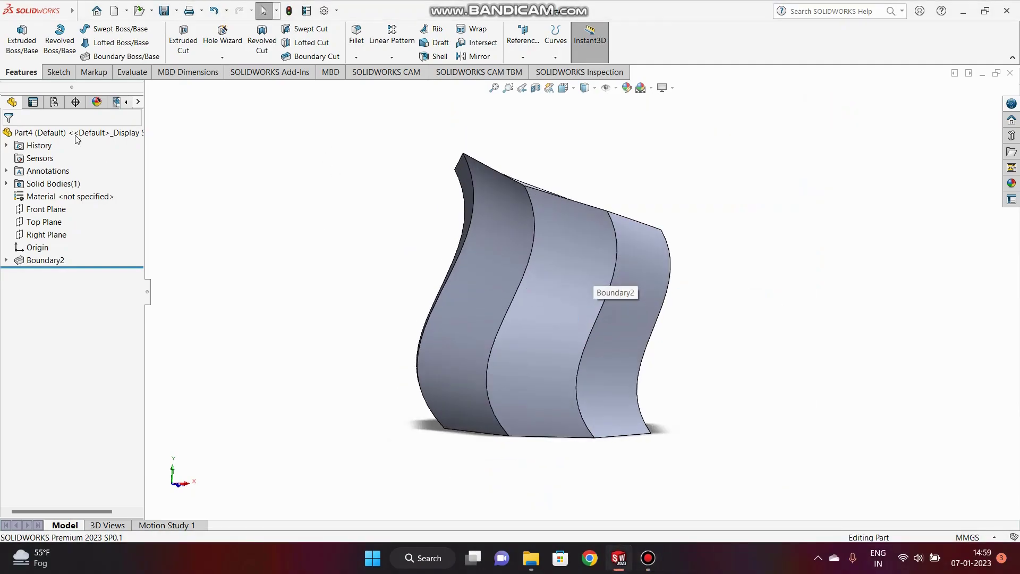
Create a new part document and apply the Plain White scene
click(114, 11)
click(425, 417)
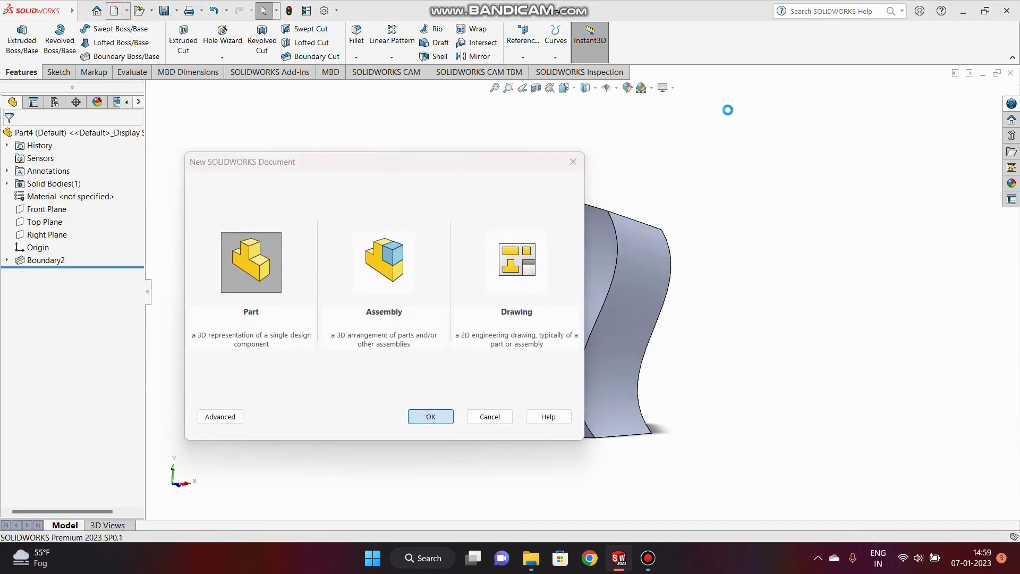
click(650, 89)
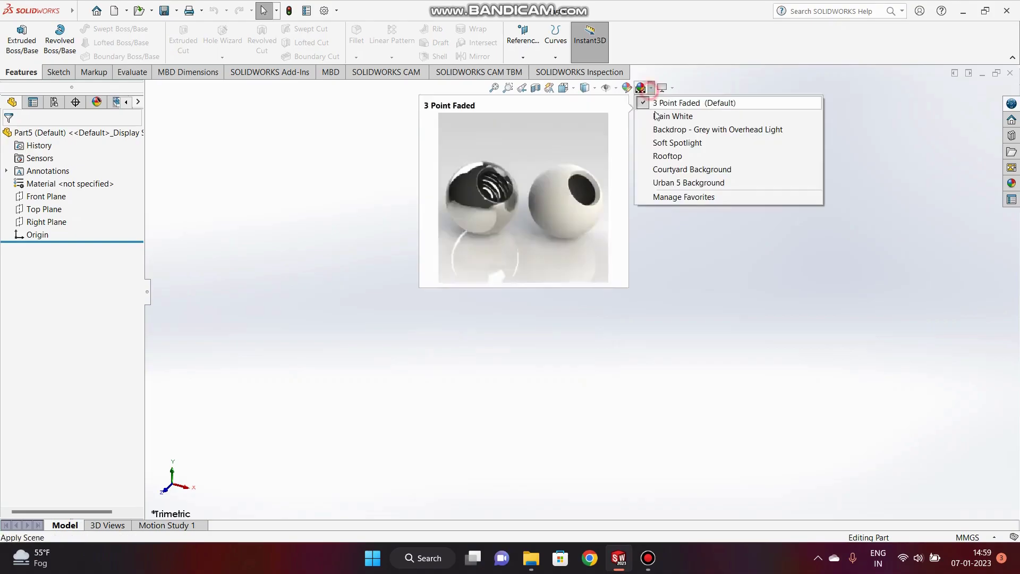
click(667, 113)
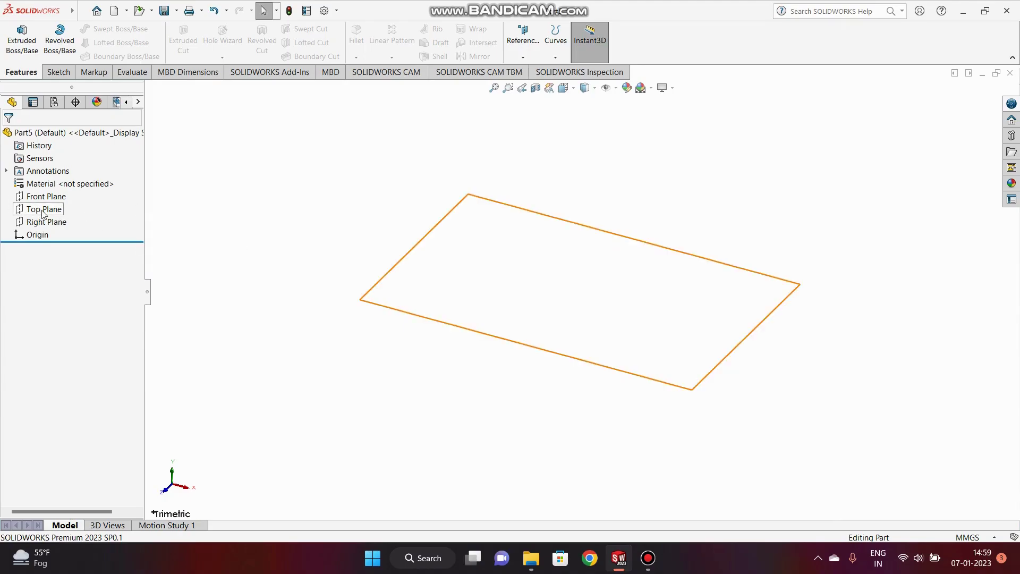
Create two reference planes above the Top Plane, spaced 150 mm apart
click(511, 42)
click(529, 70)
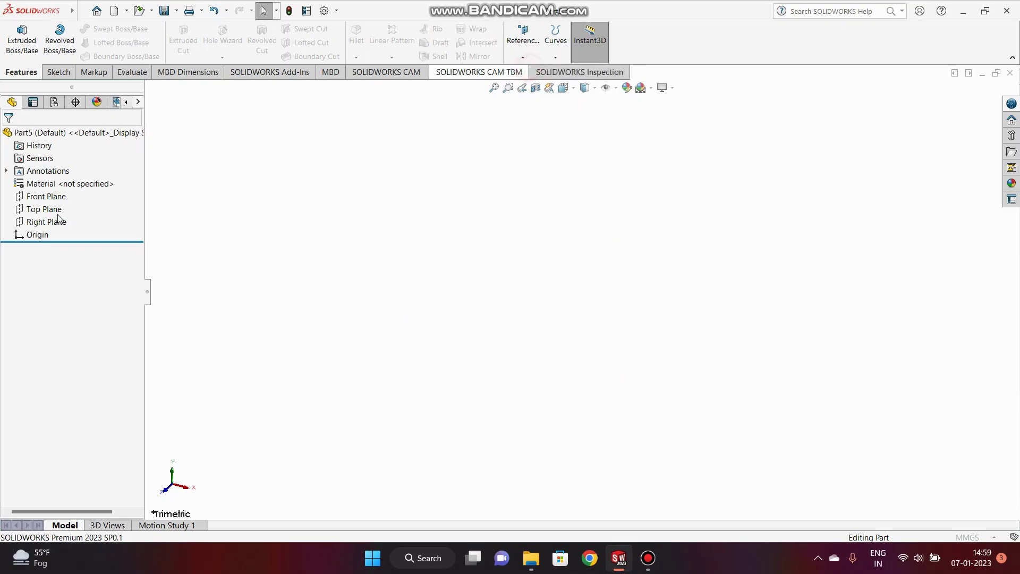
click(149, 88)
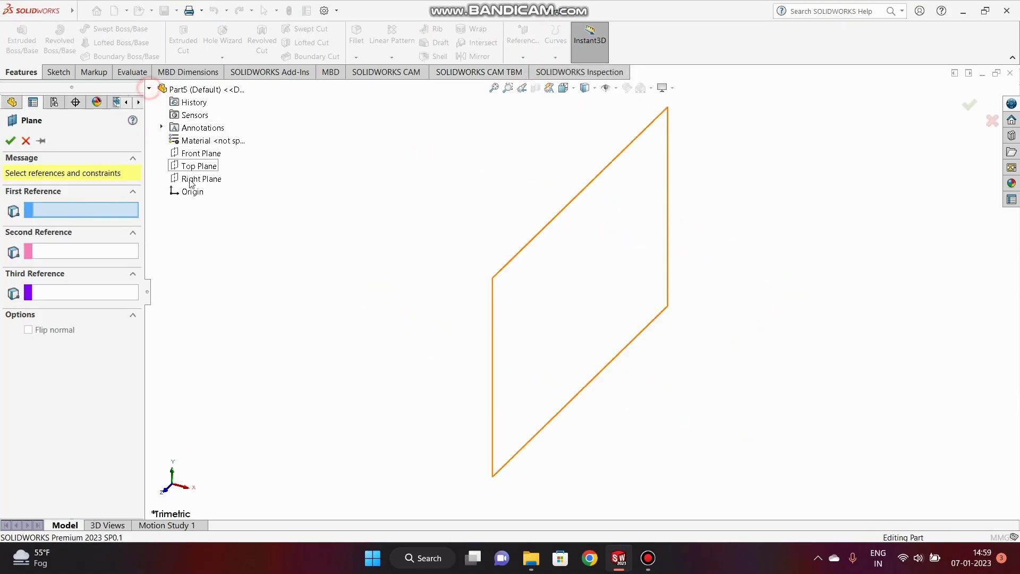
click(198, 166)
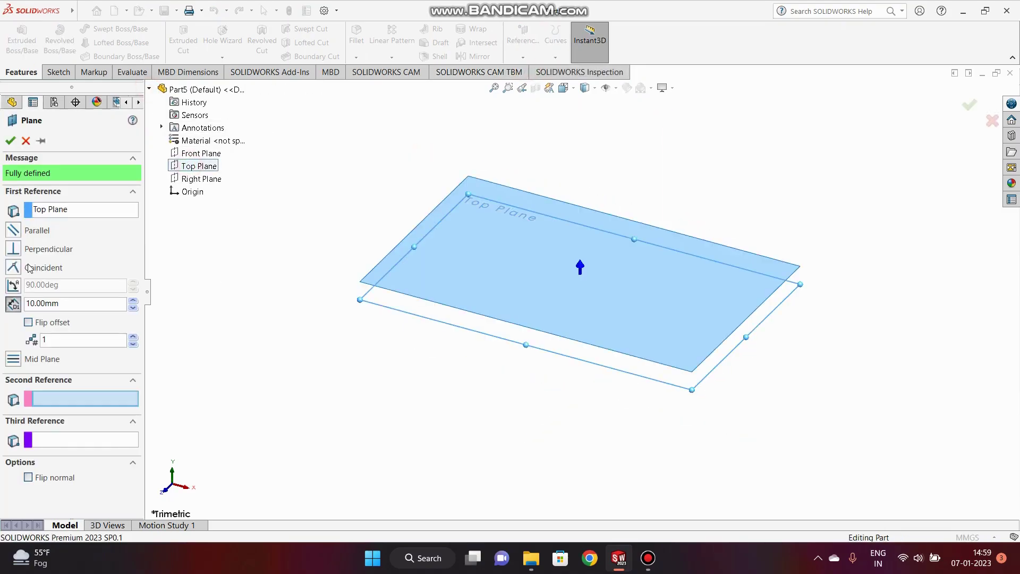
click(74, 304)
text(15)
click(62, 336)
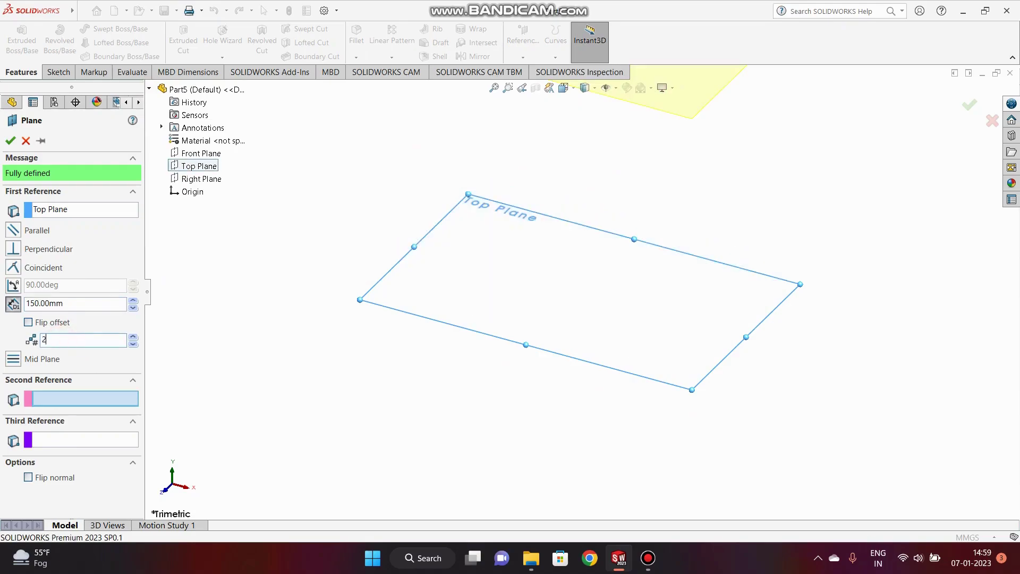
scroll(619, 313, up, 3)
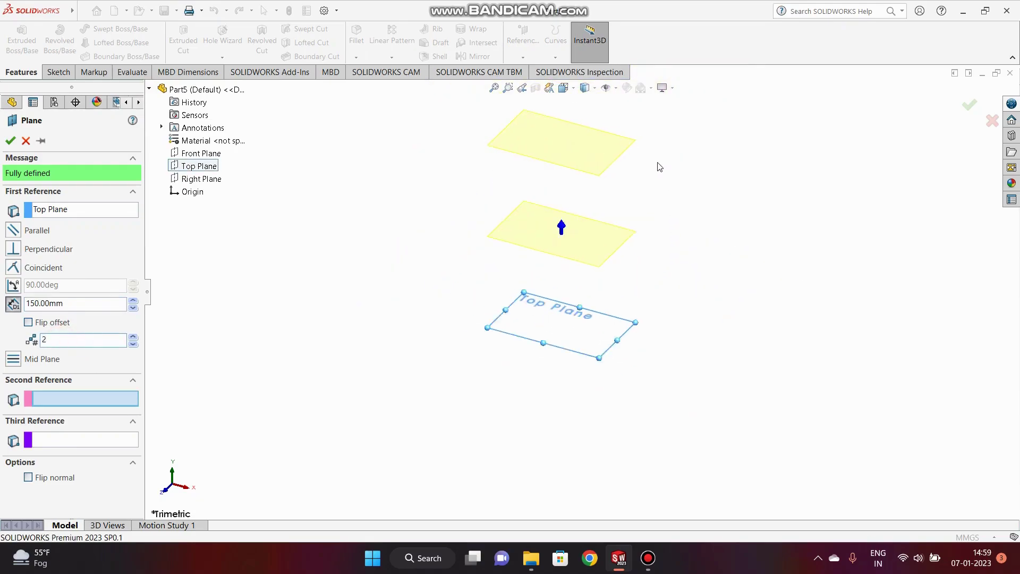
scroll(659, 167, down, 1)
click(10, 141)
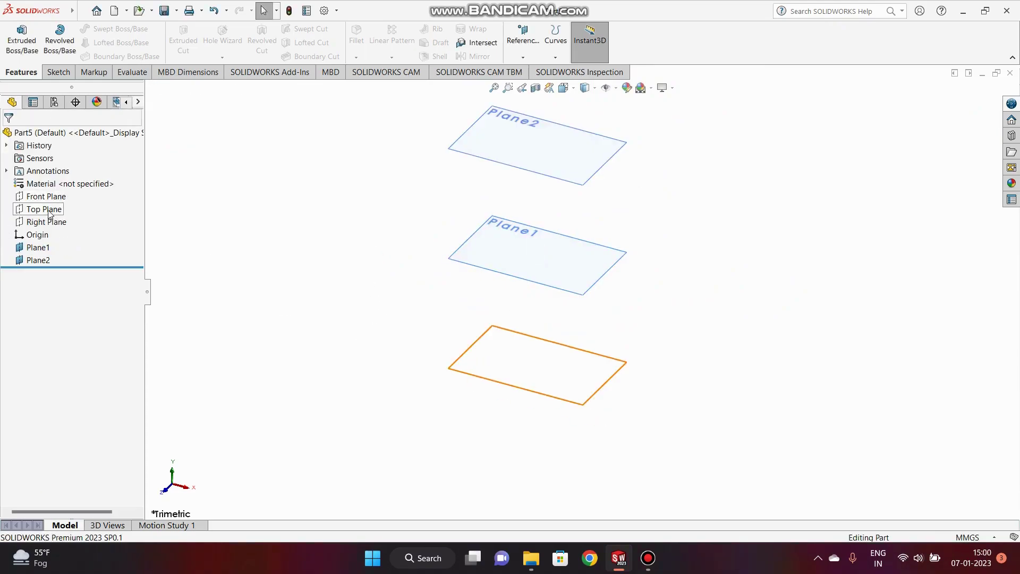
Sketch a center rectangle about 115 by 83 mm on the Top Plane, centred on the origin, and exit the sketch
click(55, 206)
click(51, 192)
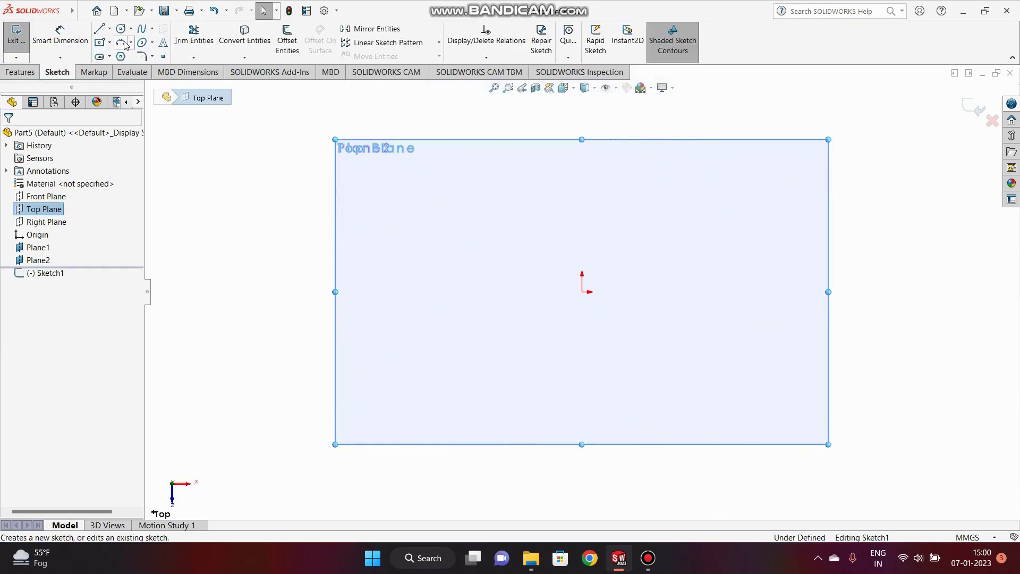
click(101, 42)
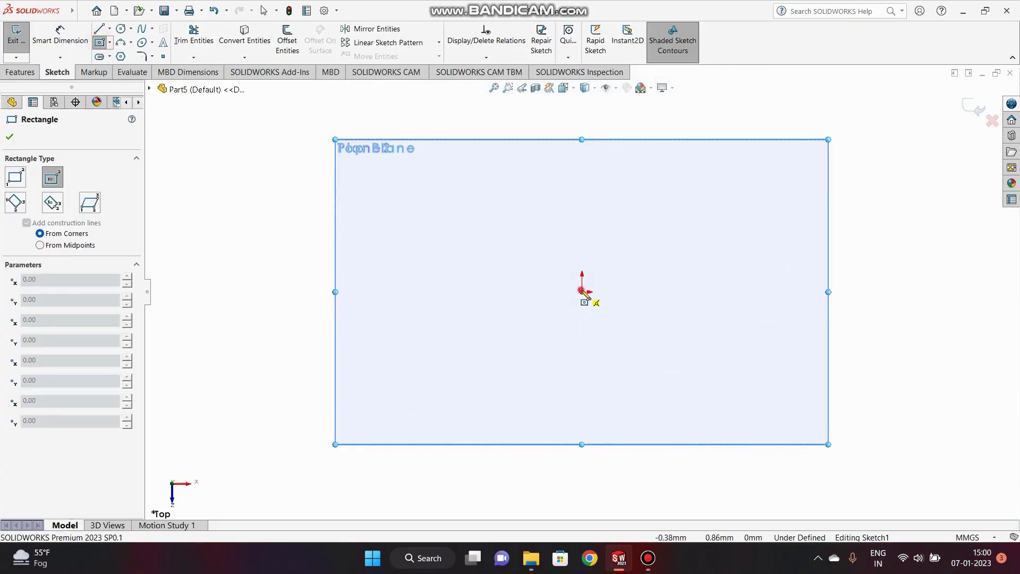
click(583, 291)
click(741, 407)
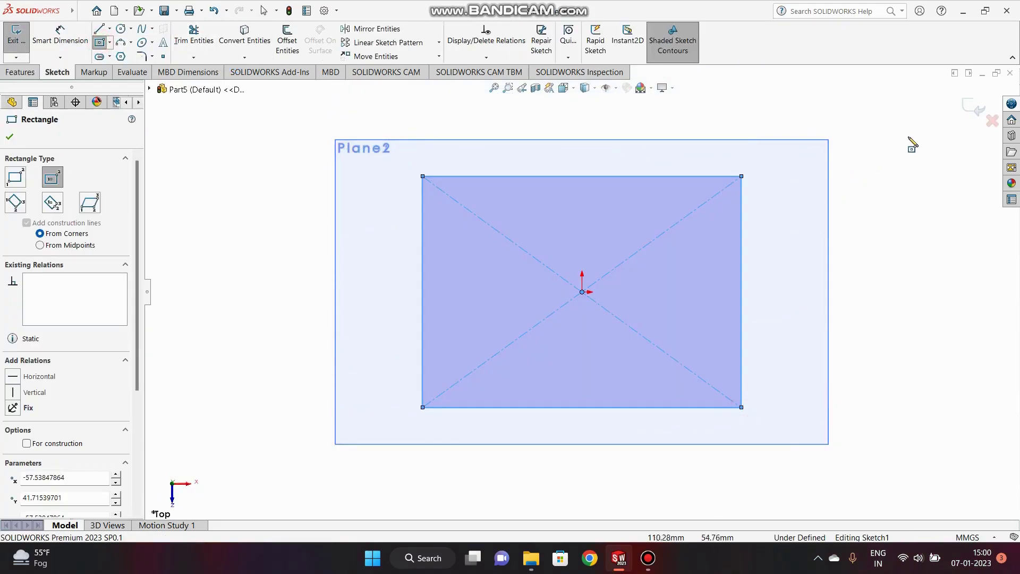
right_click(936, 158)
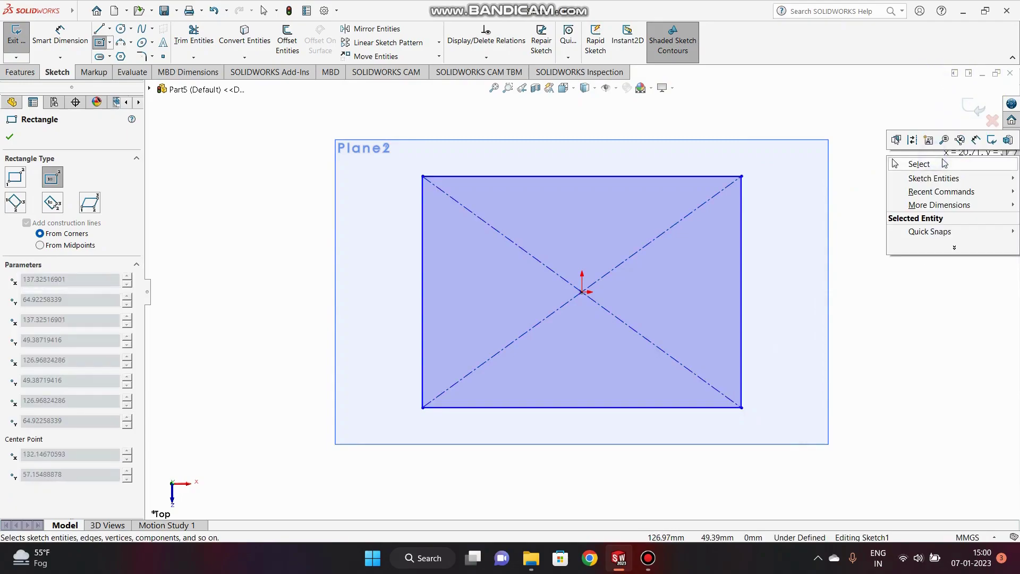
click(940, 164)
click(976, 109)
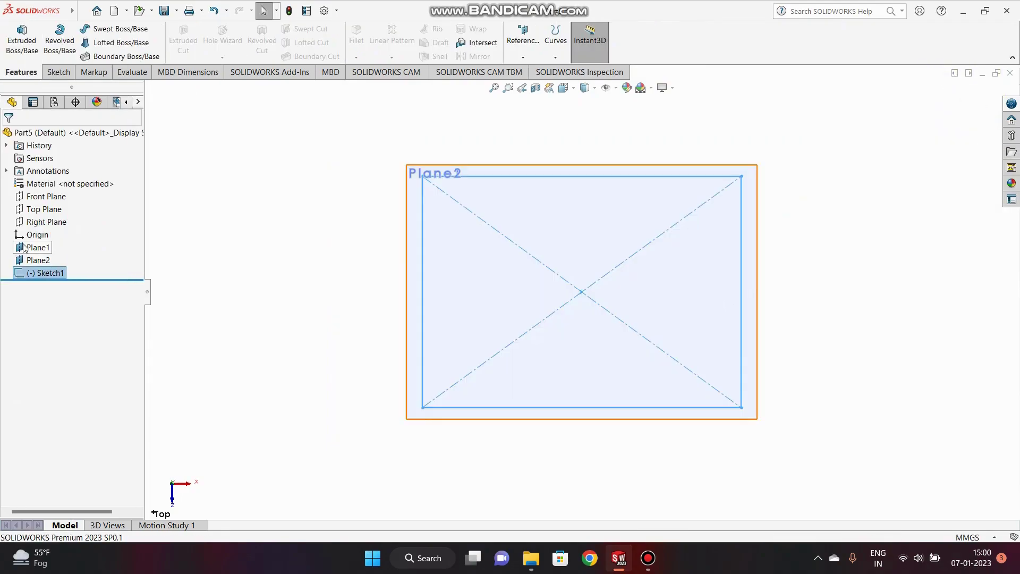
Sketch a circle centred on the origin on Plane1, sized to fit inside the rectangle, and exit the sketch
click(43, 248)
click(51, 226)
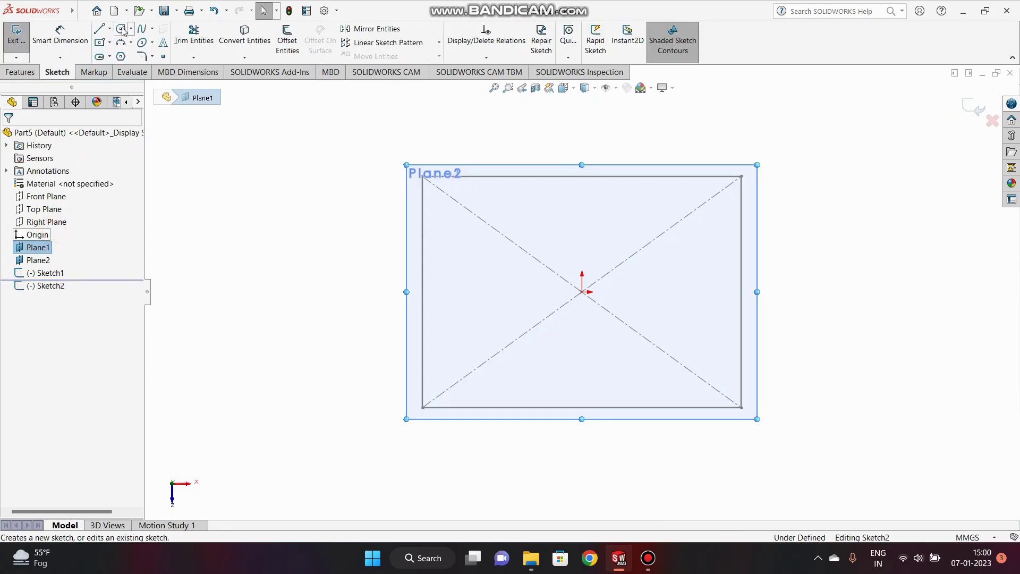
click(122, 27)
click(583, 291)
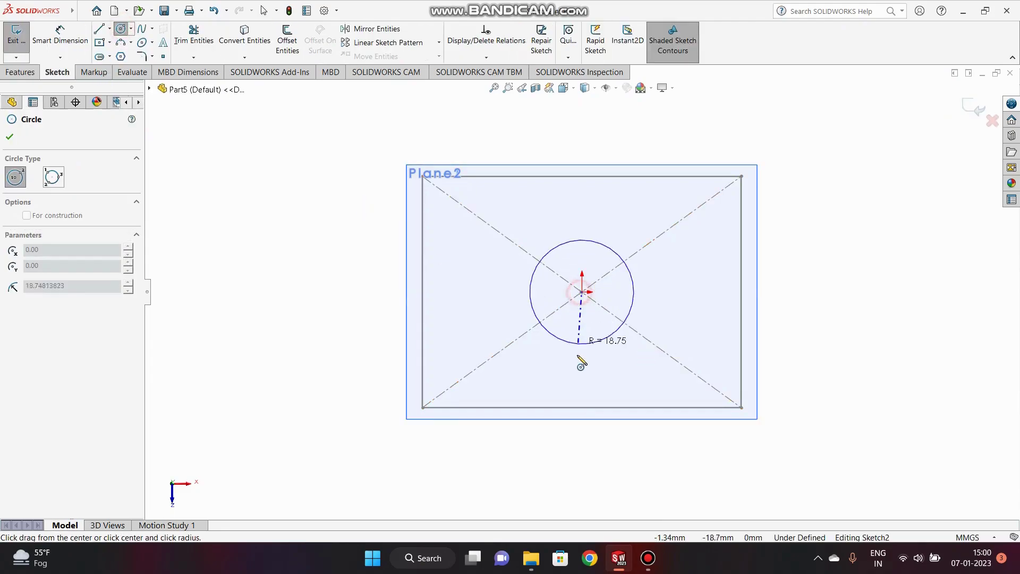
click(572, 382)
click(976, 108)
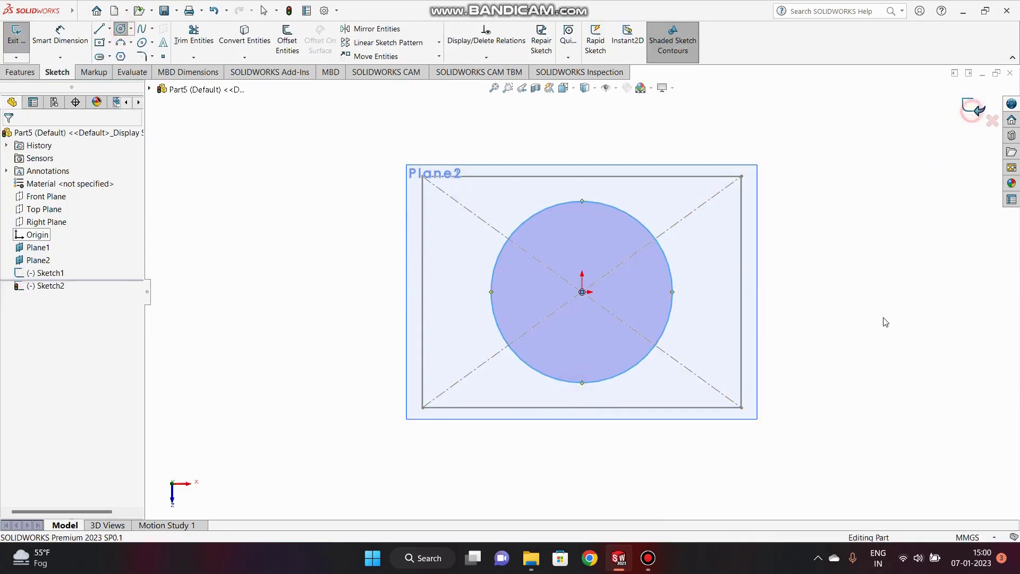
Sketch a circle on Plane2 centred on the origin, sized to reach the rectangle's long edges, and exit the sketch
click(38, 259)
click(51, 239)
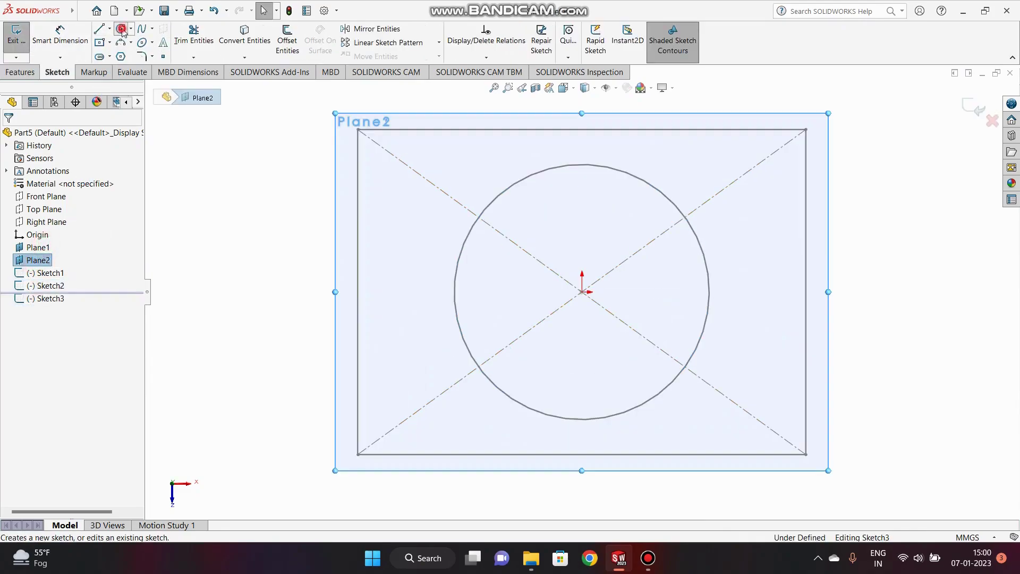
click(123, 29)
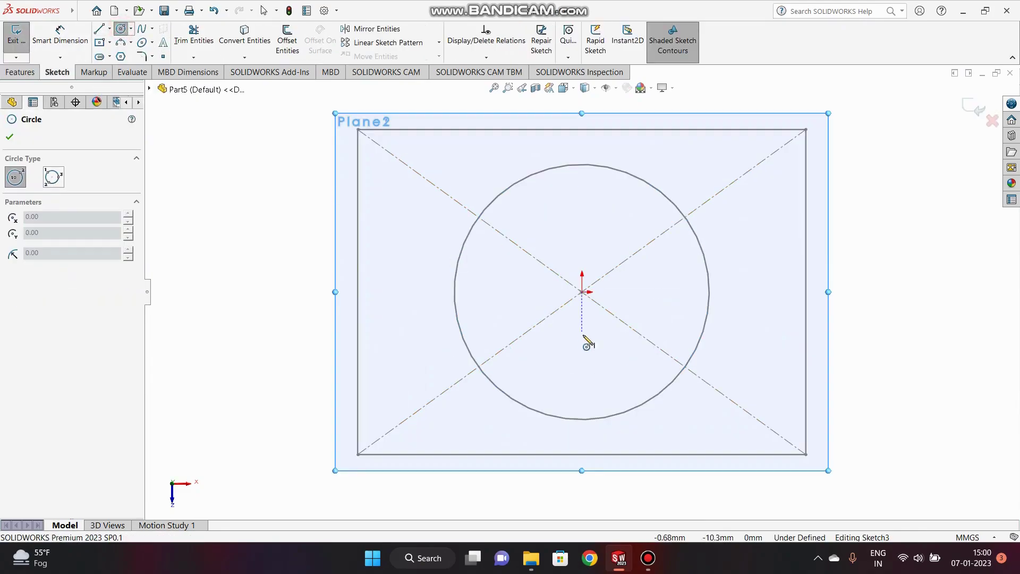
click(581, 291)
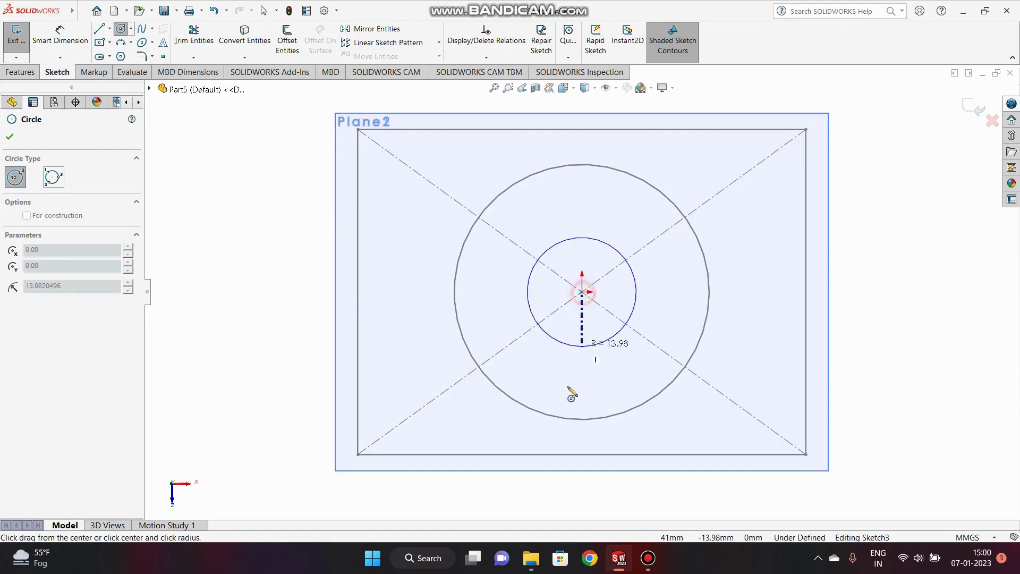
click(550, 452)
click(974, 108)
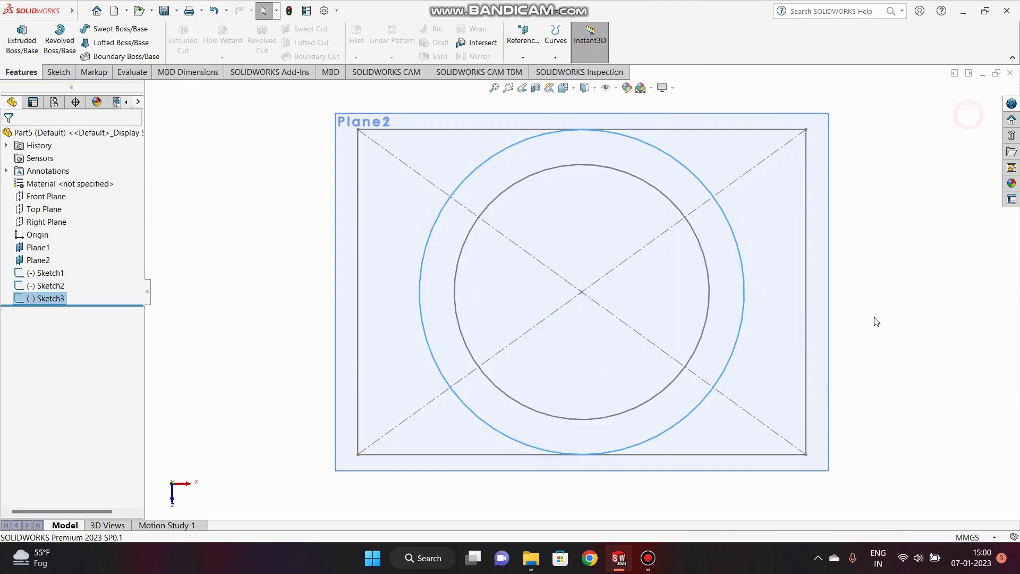
Hide the reference planes Plane2 and Plane1
mouse_move(818, 319)
middle_down()
mouse_move(824, 183)
mouse_move(781, 143)
middle_up()
scroll(795, 287, up, 9)
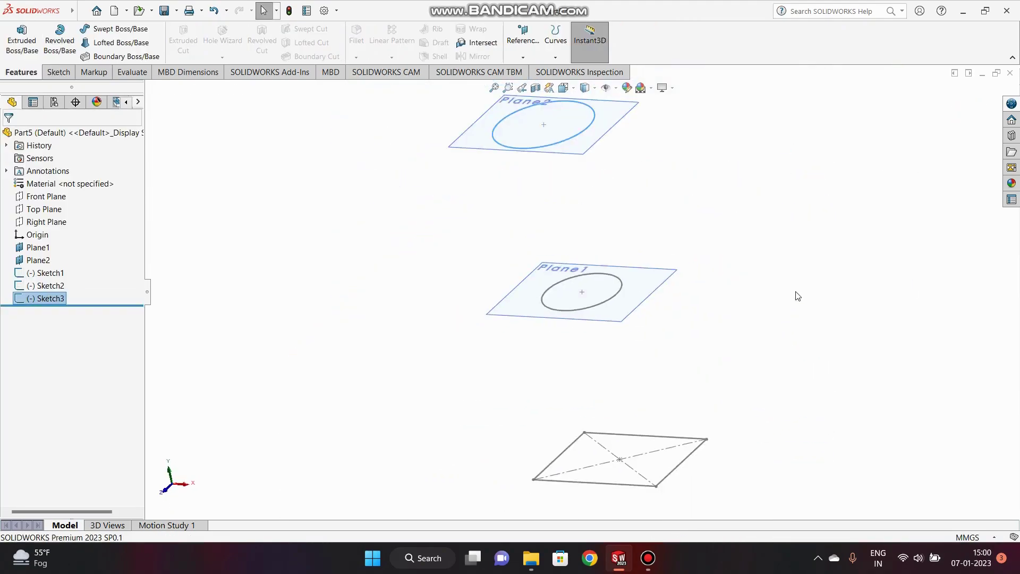
scroll(555, 238, down, 4)
click(664, 182)
click(662, 160)
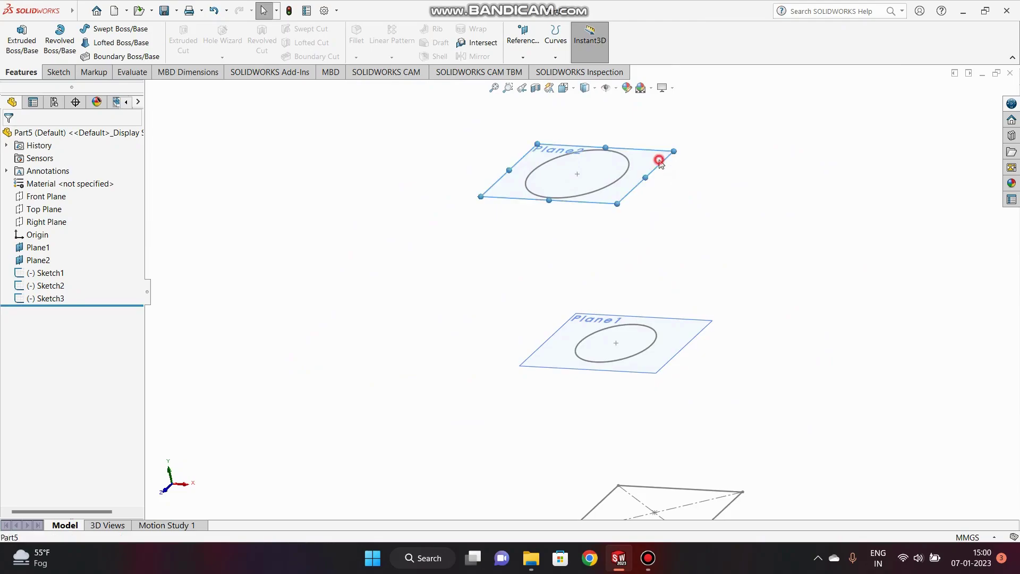
click(722, 129)
click(692, 335)
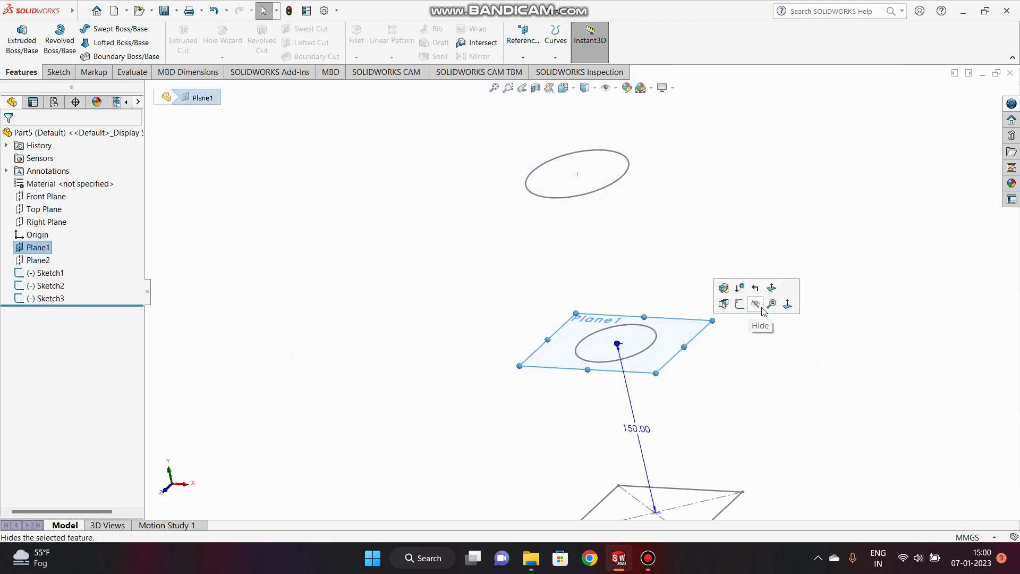
click(762, 304)
Start a Boundary Boss/Base with the base rectangle, the middle circle and the upper circle as Direction 1 profiles, in that order
scroll(584, 298, up, 4)
scroll(587, 354, down, 3)
mouse_move(608, 285)
middle_down()
mouse_move(611, 234)
mouse_move(585, 257)
mouse_move(700, 281)
middle_up()
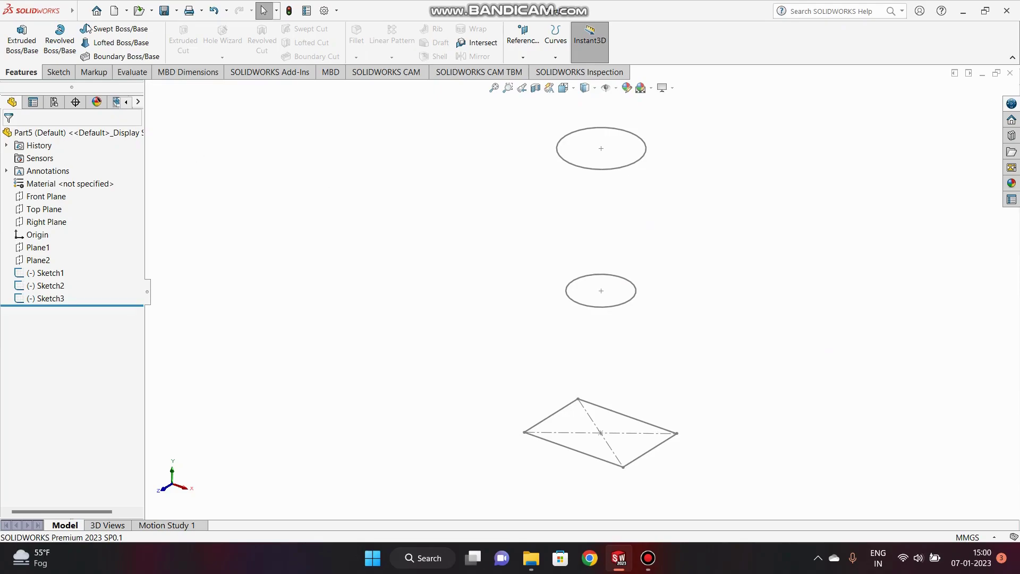
click(127, 56)
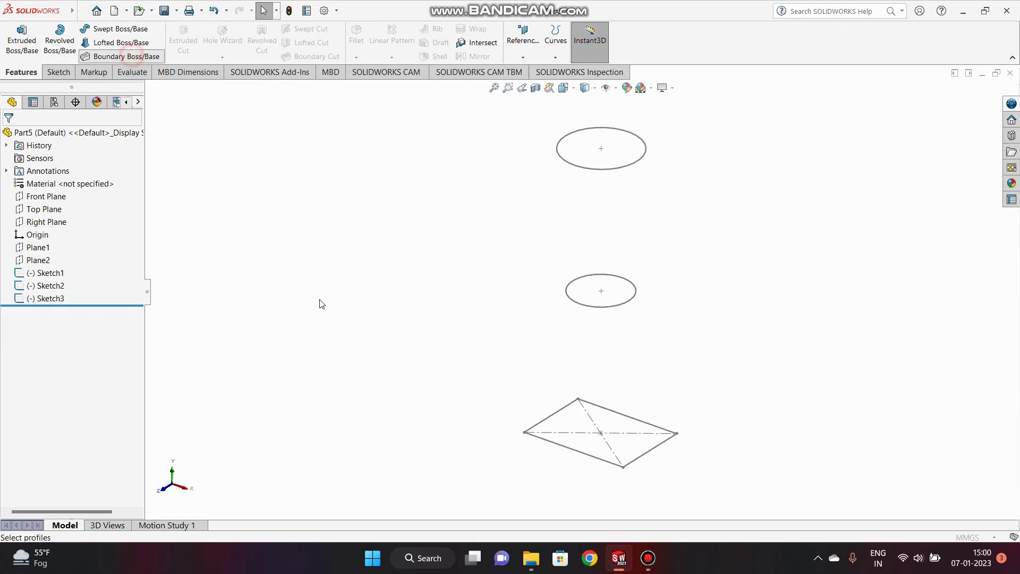
click(652, 455)
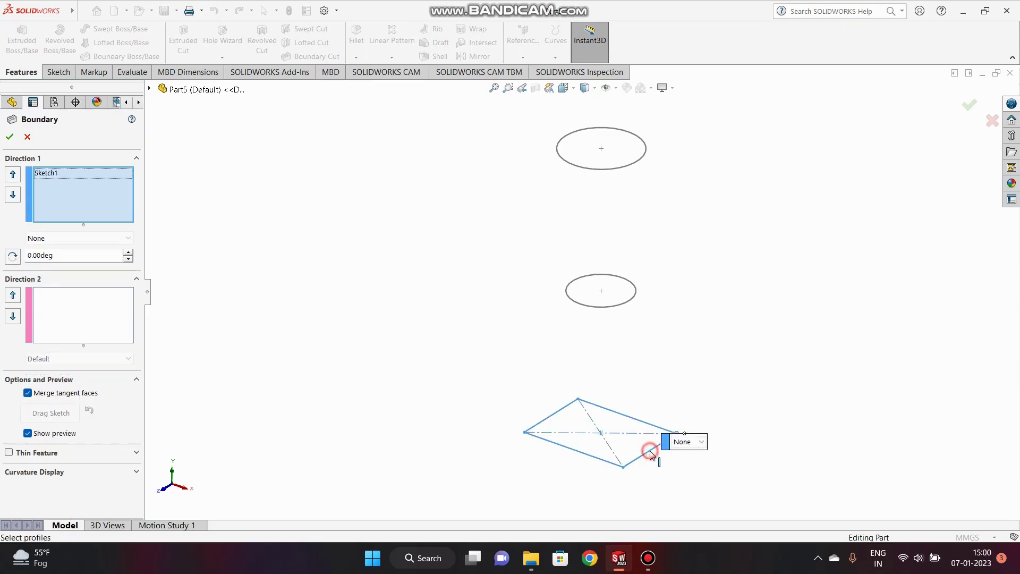
click(632, 305)
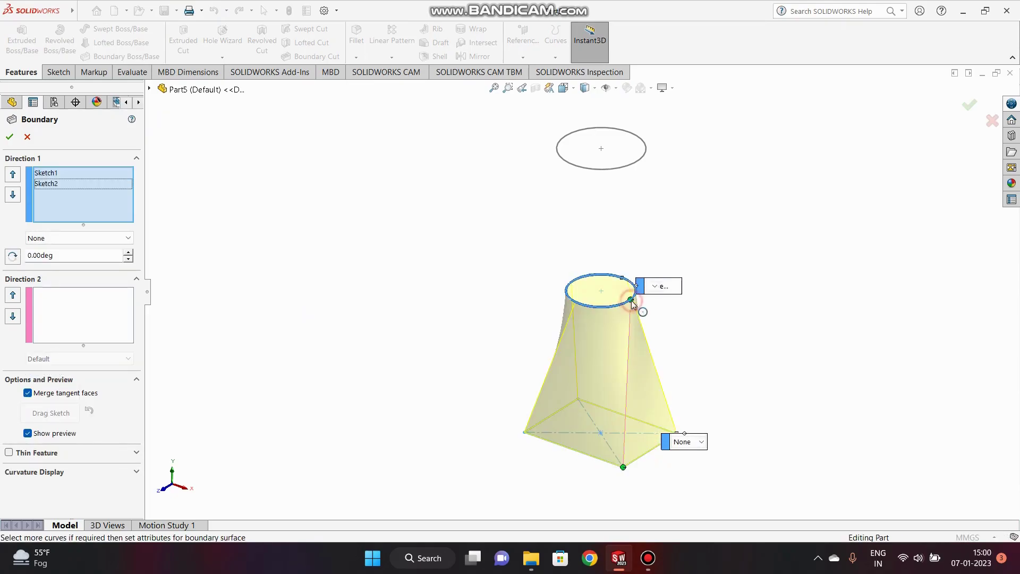
click(636, 162)
scroll(711, 320, up, 2)
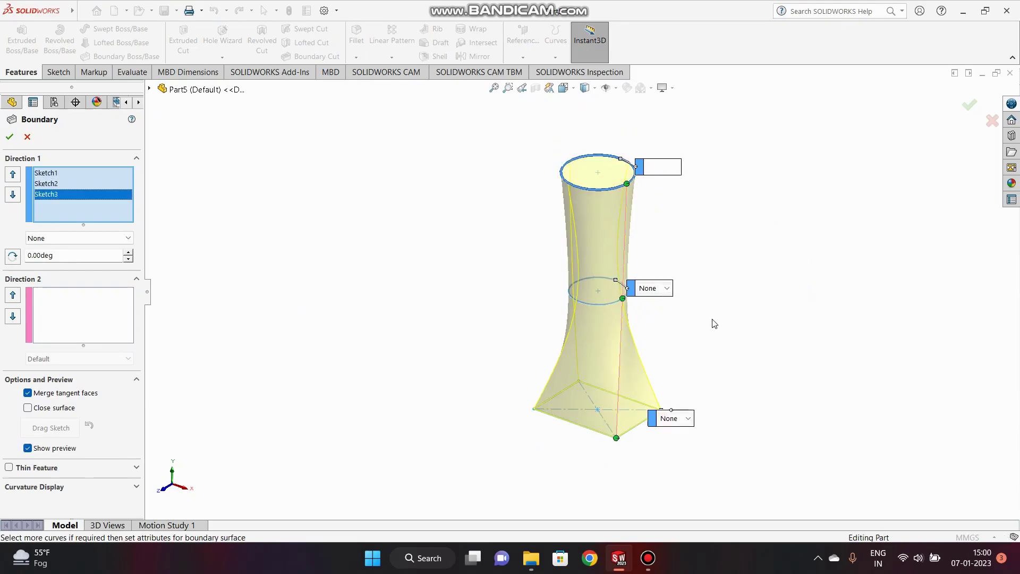
scroll(679, 321, down, 2)
scroll(676, 321, down, 2)
scroll(611, 195, up, 3)
scroll(626, 201, down, 1)
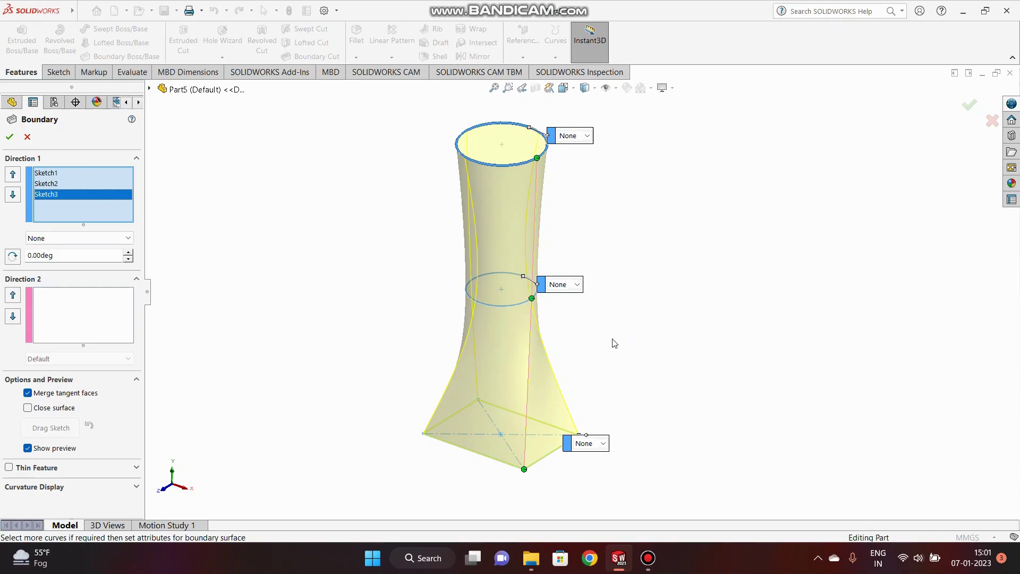
Adjust the boundary connector points on the middle and upper circles to line up with the rectangle's corner
mouse_move(589, 288)
middle_down()
mouse_move(546, 326)
mouse_move(524, 253)
mouse_move(582, 273)
middle_up()
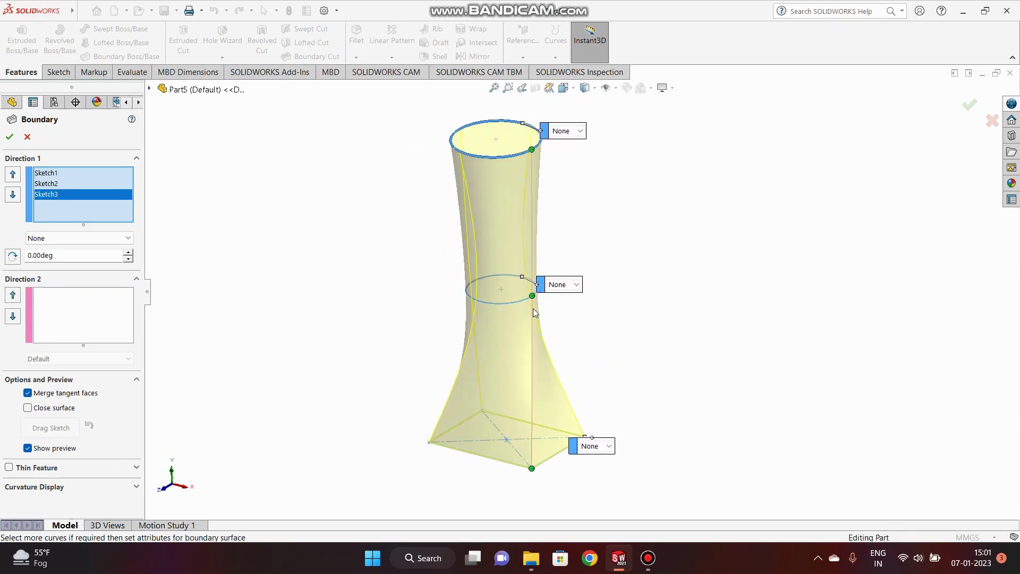
drag(533, 297, 528, 300)
middle_drag(622, 303, 590, 298)
drag(494, 298, 482, 303)
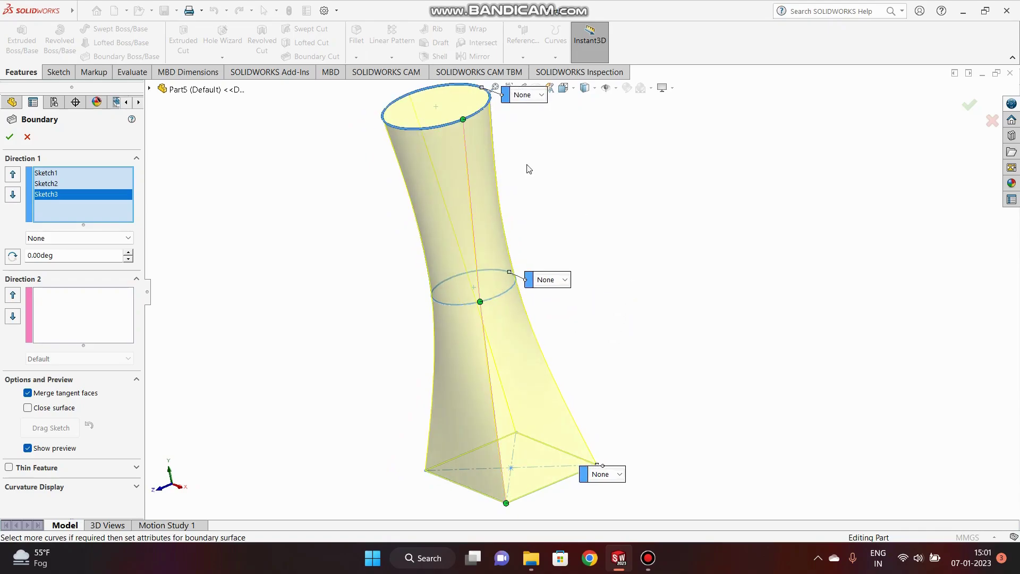
drag(463, 122, 441, 132)
mouse_move(629, 282)
middle_down()
mouse_move(613, 250)
mouse_move(637, 248)
mouse_move(624, 277)
middle_up()
scroll(623, 277, up, 2)
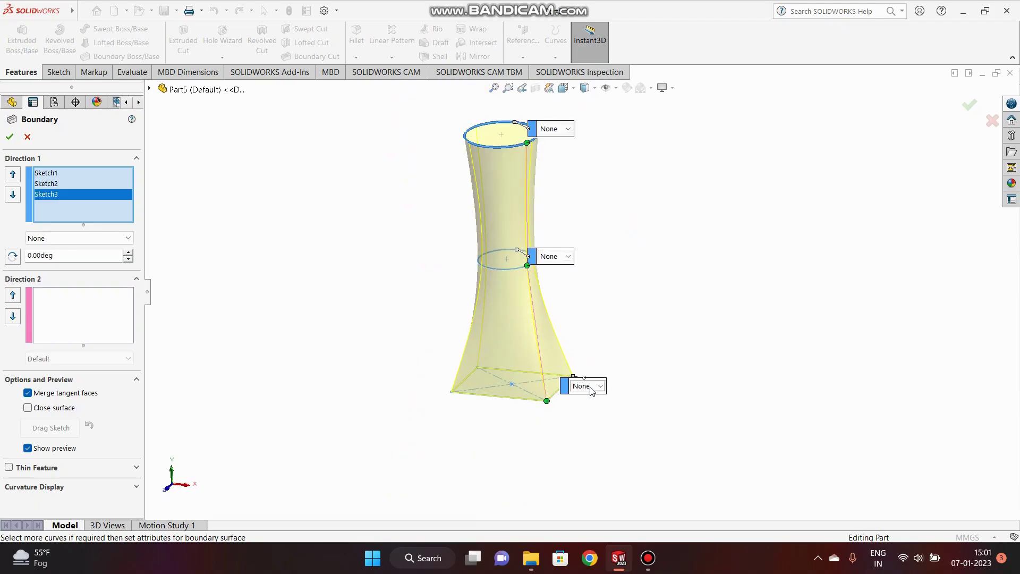
Set the tangency of all three boundary profiles to Normal To Profile
click(591, 392)
click(600, 422)
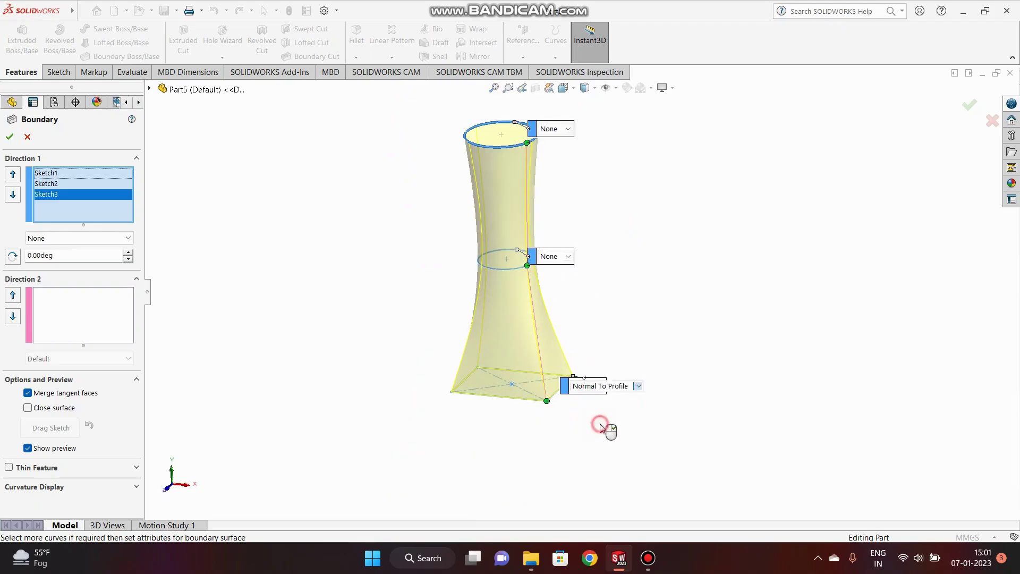
click(557, 130)
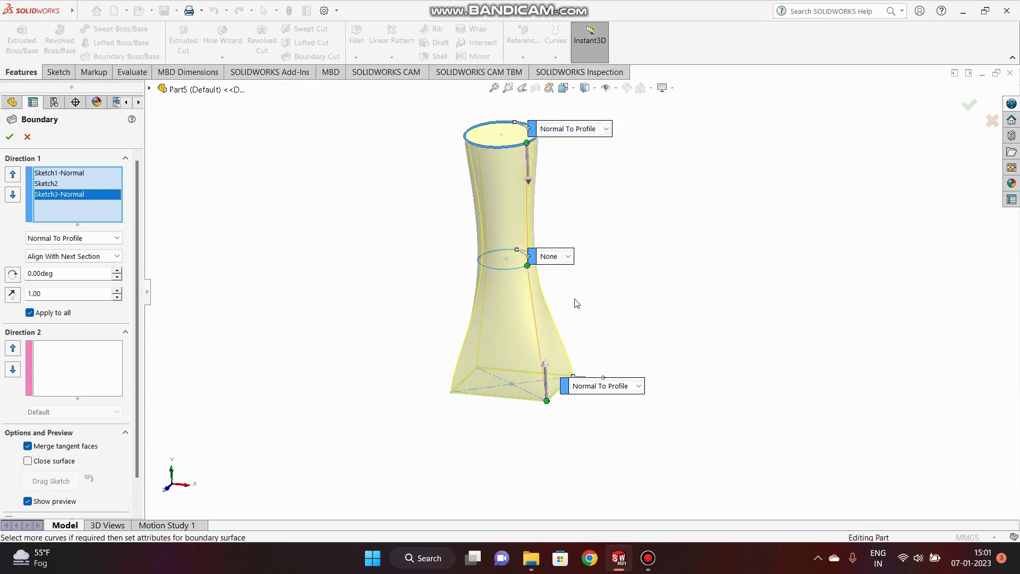
click(567, 256)
click(555, 277)
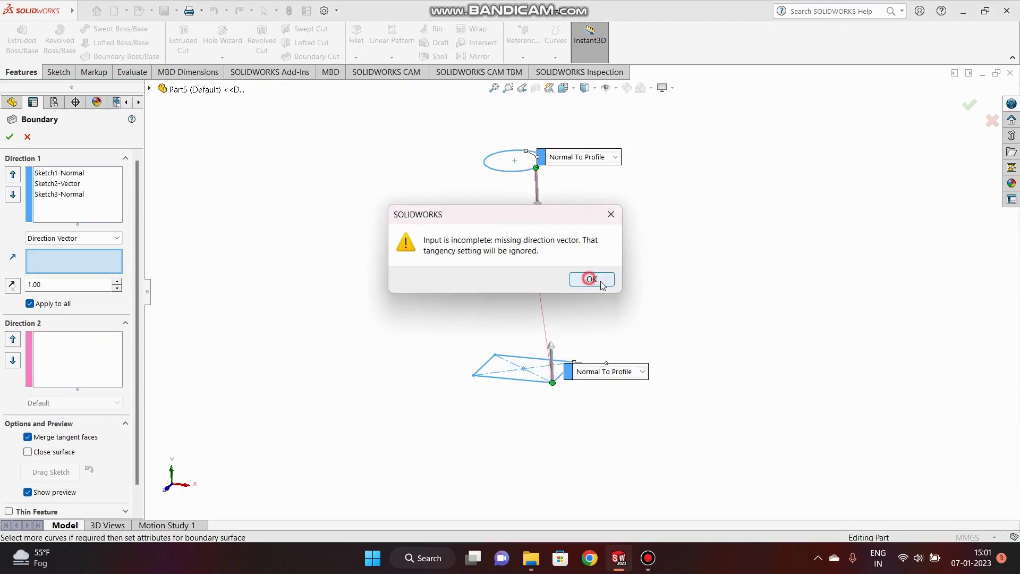
click(592, 279)
click(585, 263)
click(576, 293)
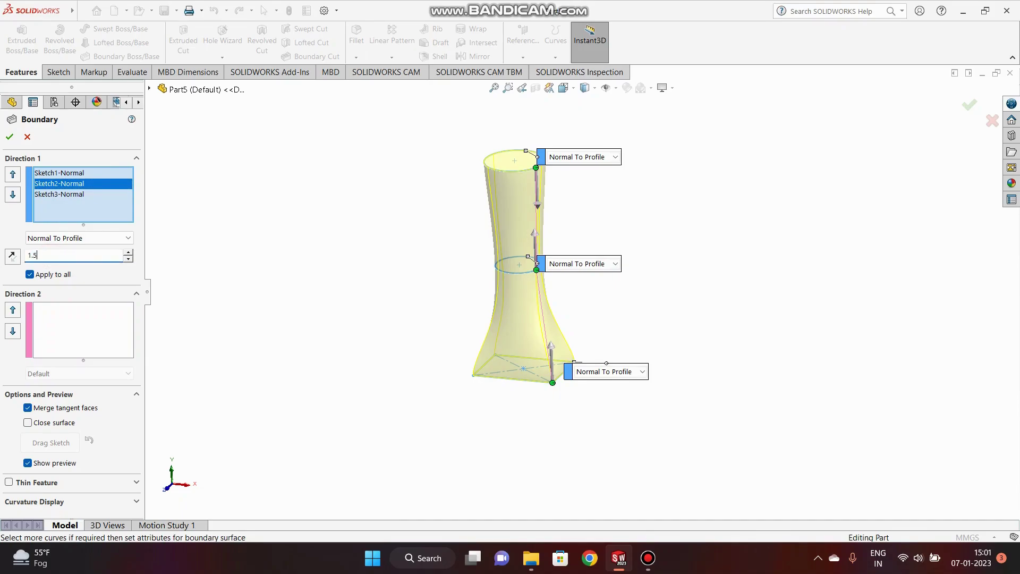
Set the middle profile's tangent length to 1.50 and finish the boundary feature
key(Return)
scroll(605, 239, down, 2)
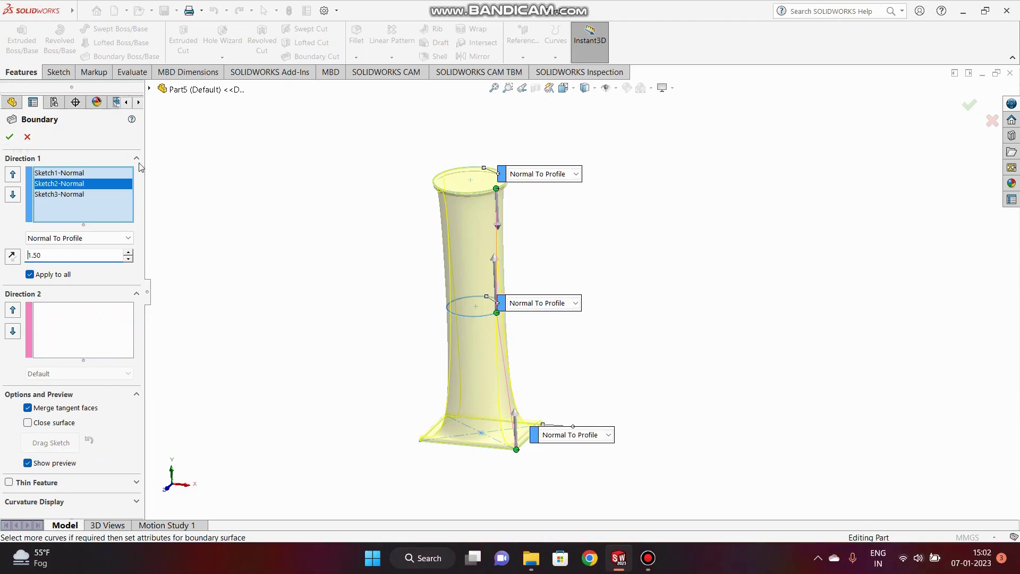
click(11, 137)
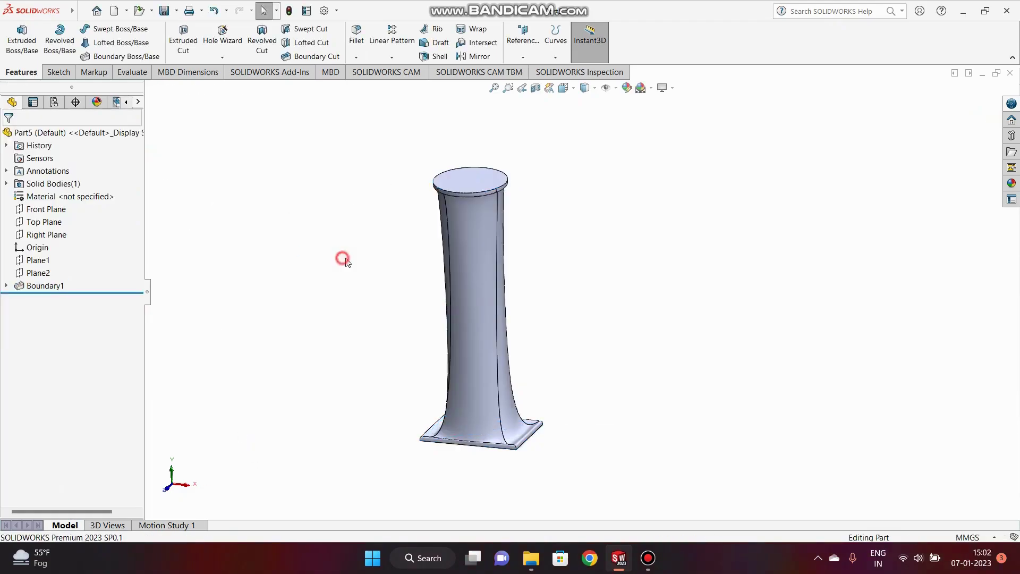
Examine the finished boundary body from several angles, including its base, side faces and circular top
middle_drag(342, 257, 522, 327)
scroll(519, 349, down, 2)
scroll(506, 345, up, 2)
scroll(587, 287, up, 3)
scroll(588, 287, down, 4)
scroll(577, 284, up, 2)
scroll(570, 353, down, 2)
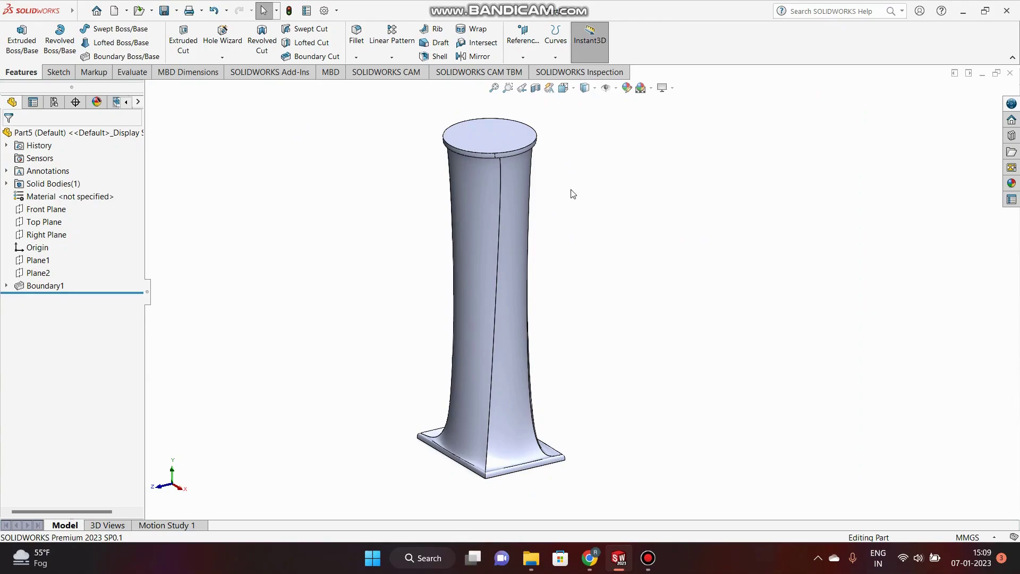
scroll(571, 196, up, 3)
scroll(563, 266, down, 3)
scroll(540, 186, up, 3)
middle_drag(540, 186, 560, 224)
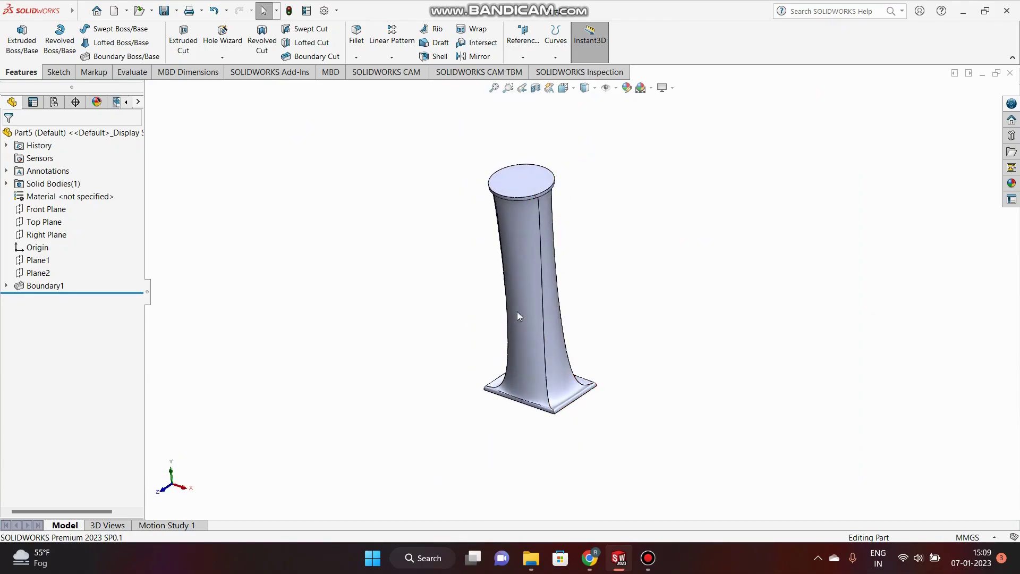
scroll(627, 287, up, 2)
scroll(592, 259, down, 2)
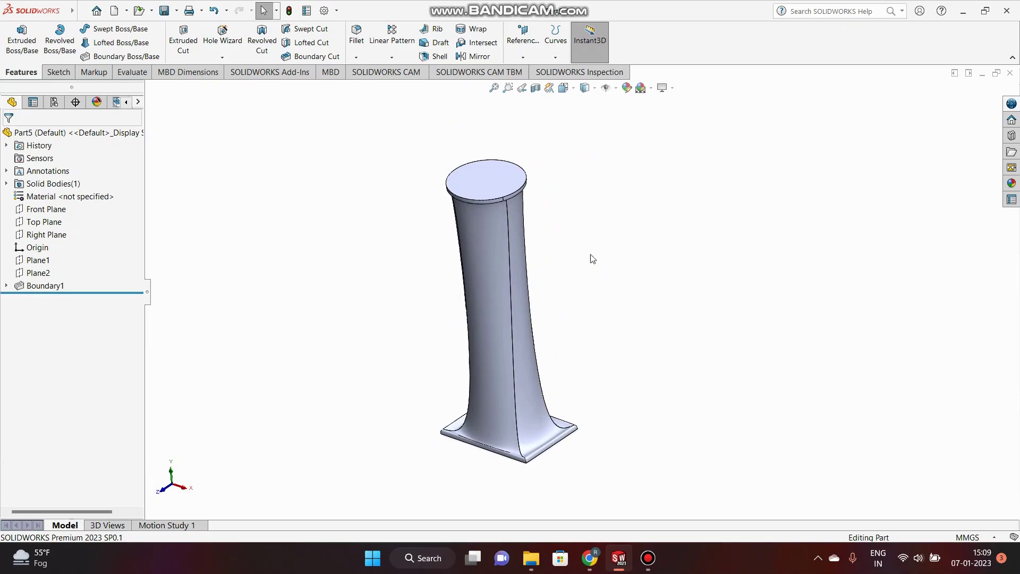
Sketch a center rectangle about 34 by 28 mm on the circular top face, centred on the origin, and exit the sketch
click(487, 179)
click(533, 152)
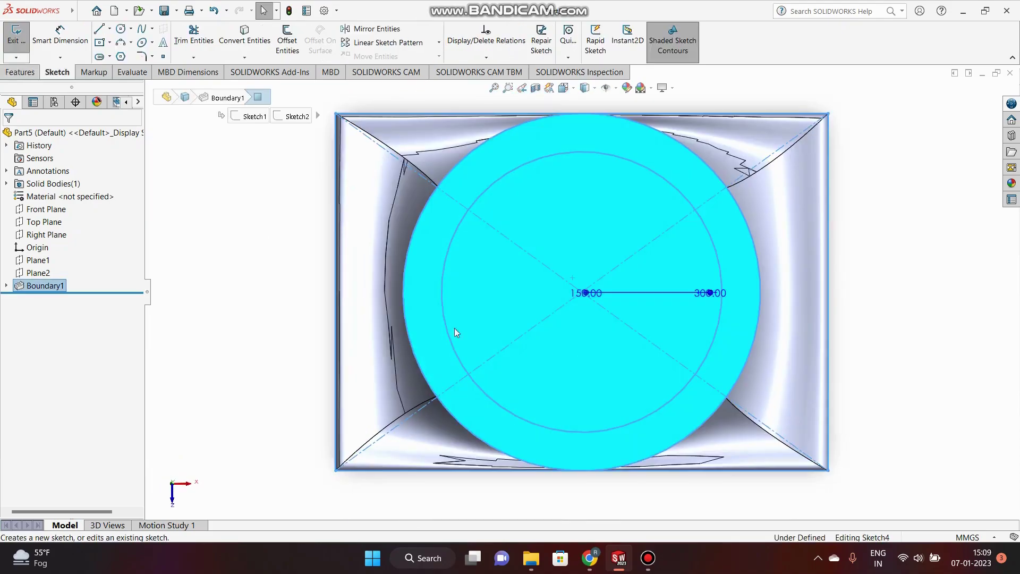
click(583, 293)
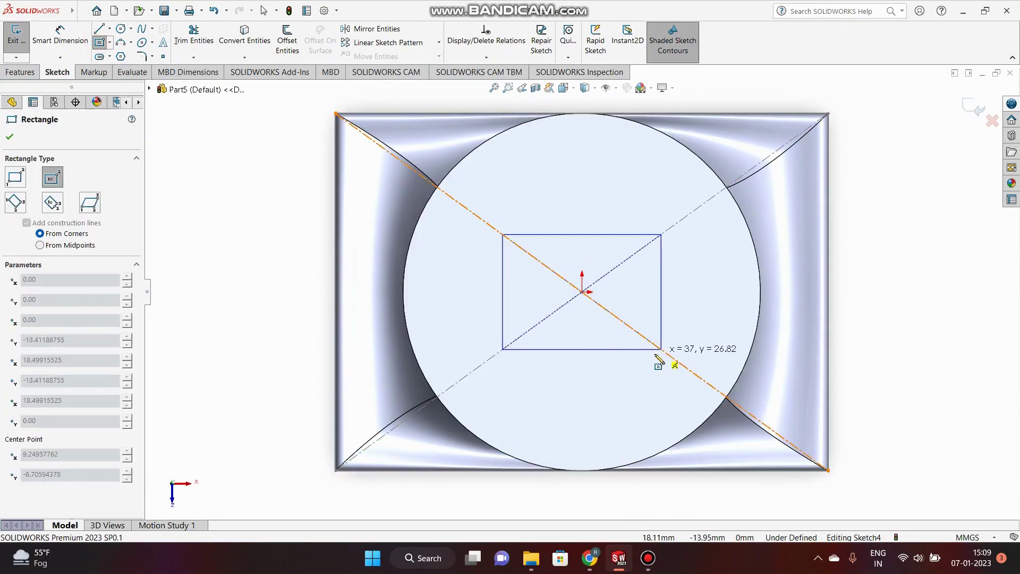
click(655, 351)
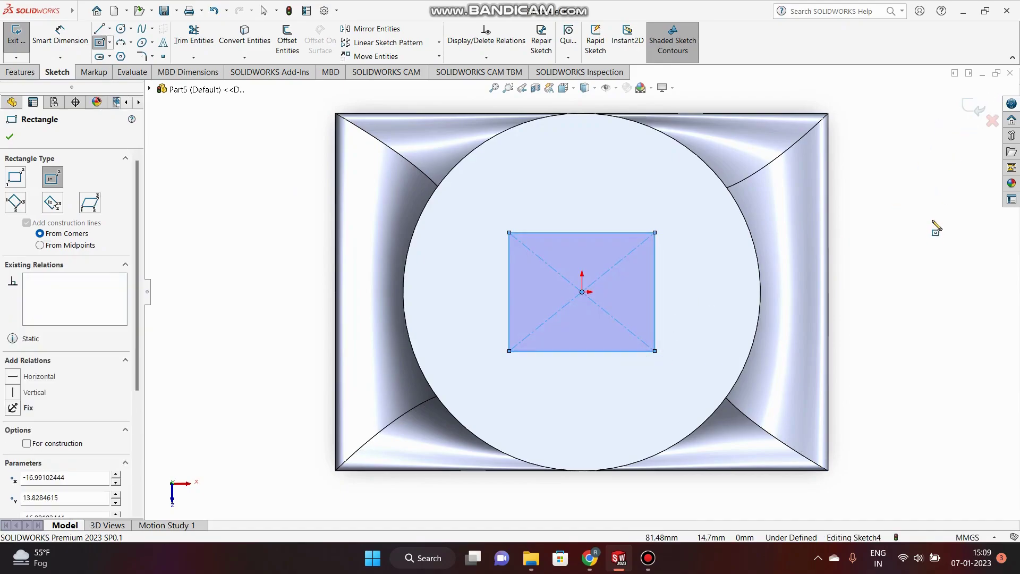
click(972, 110)
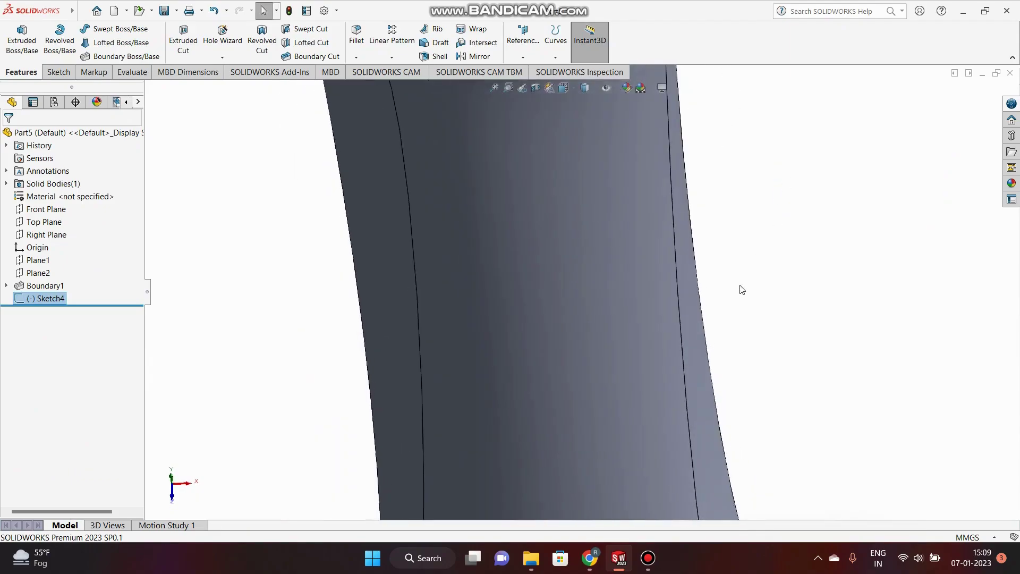
Sketch a circle of about 24.4 mm radius on the body's rectangular bottom face, centred on the origin, and exit the sketch
middle_drag(724, 325, 618, 419)
click(618, 420)
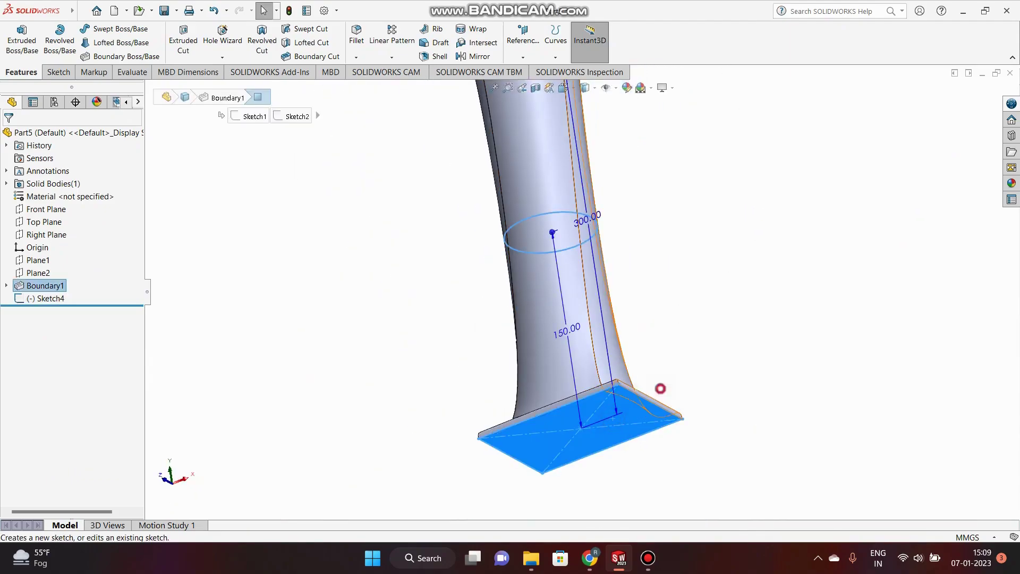
click(661, 393)
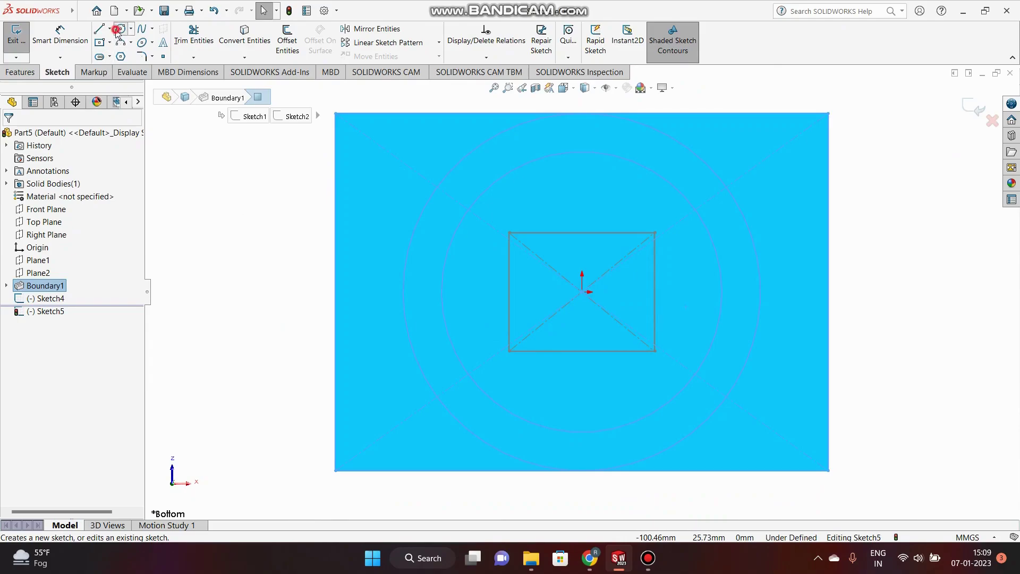
click(117, 31)
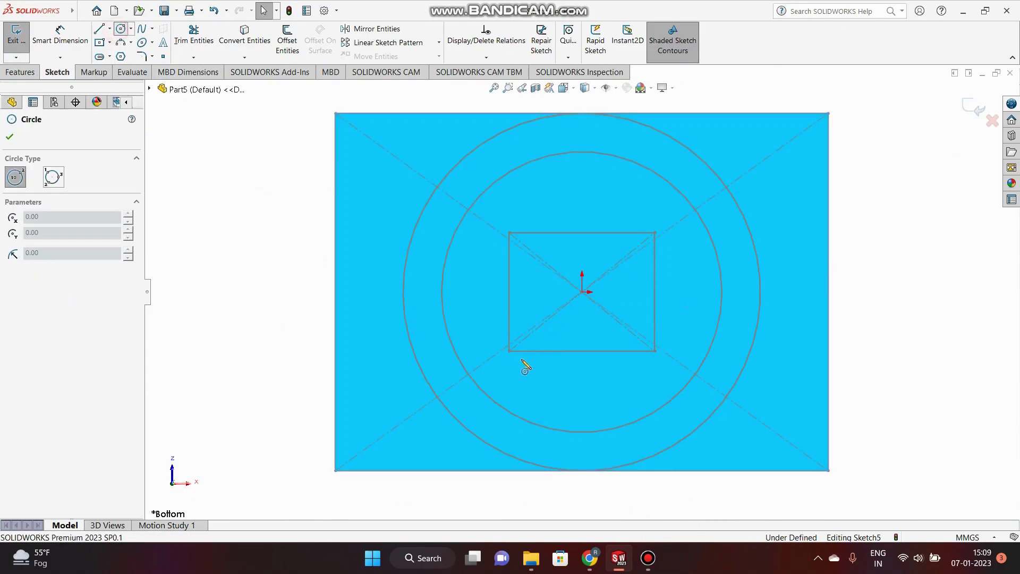
click(582, 292)
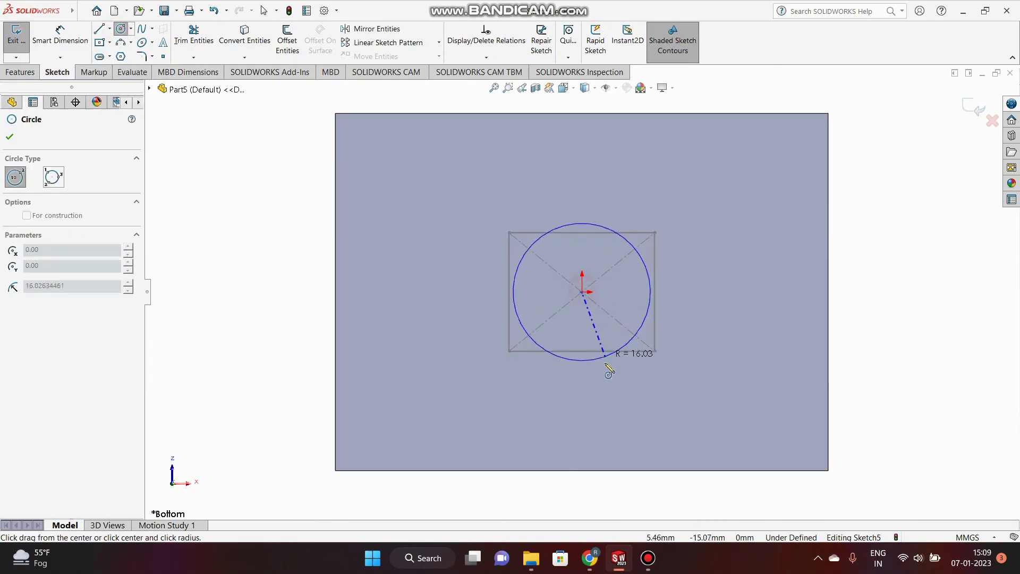
click(609, 392)
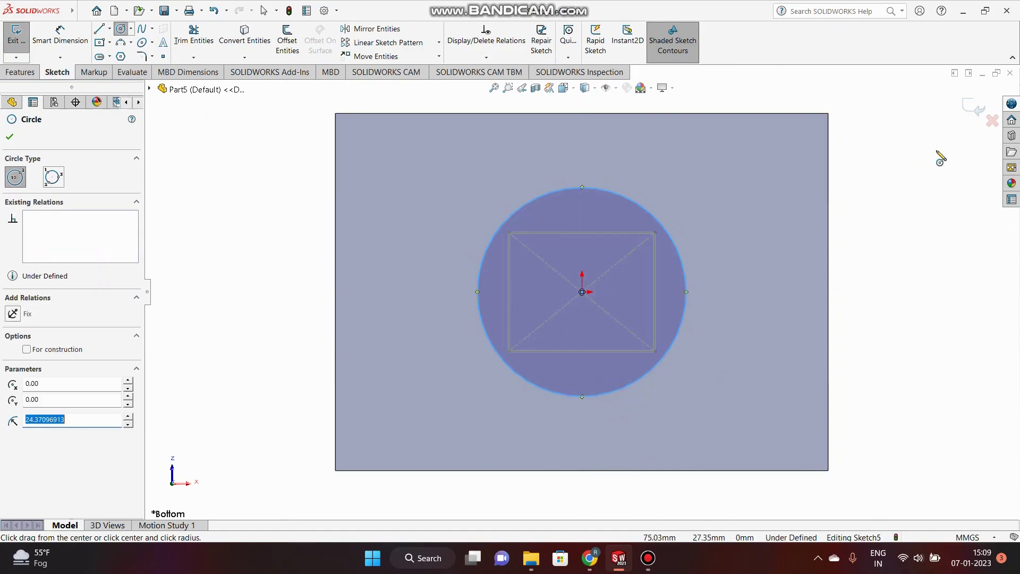
click(967, 111)
Start a Boundary Cut using the top face's rectangle and the bottom face's circle as the Direction 1 profiles
scroll(744, 263, up, 3)
mouse_move(717, 263)
middle_down()
mouse_move(648, 335)
mouse_move(644, 465)
mouse_move(686, 393)
middle_up()
click(696, 360)
scroll(695, 359, up, 5)
scroll(672, 249, down, 2)
middle_drag(673, 242, 605, 303)
click(323, 58)
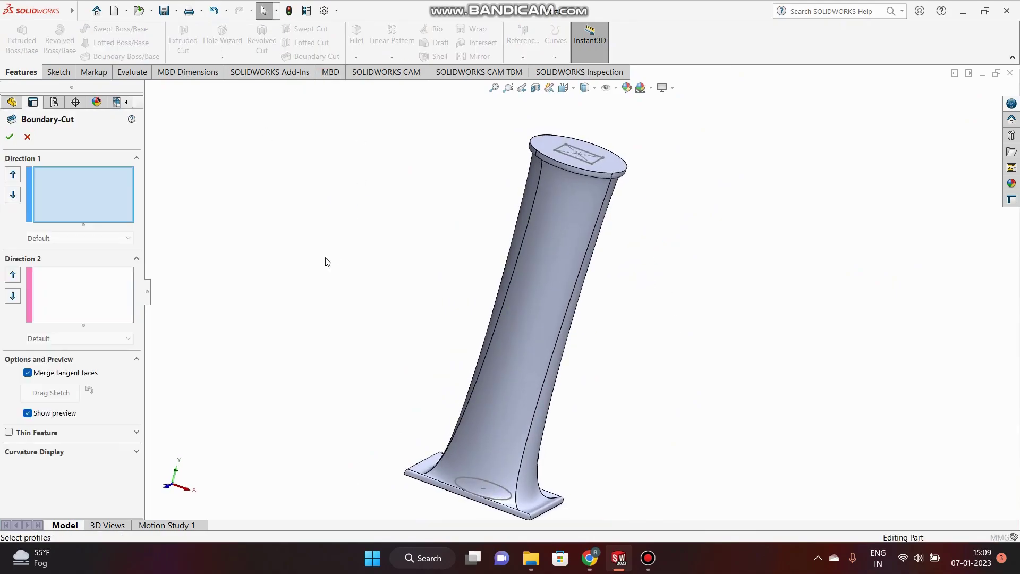
click(588, 165)
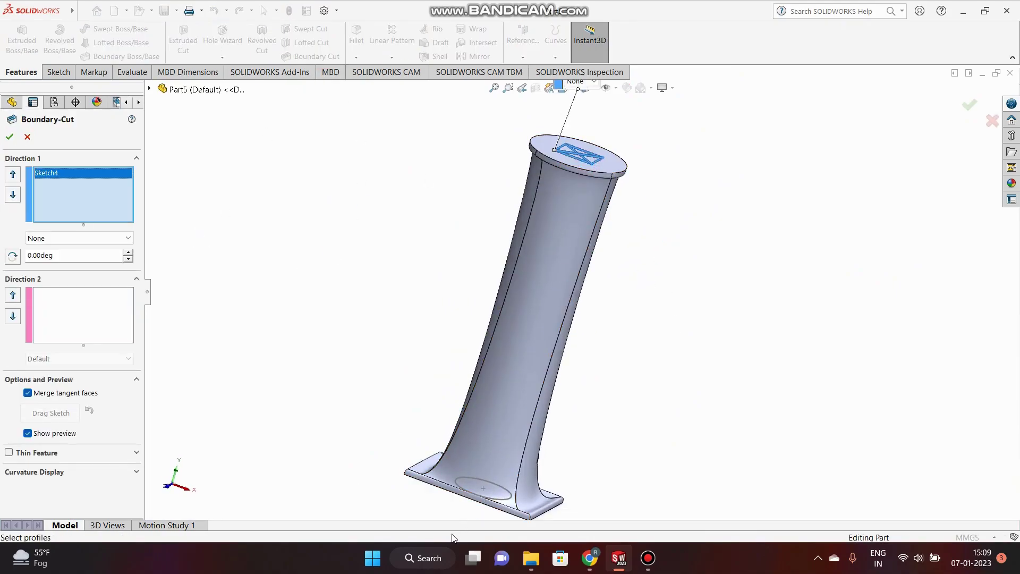
click(460, 481)
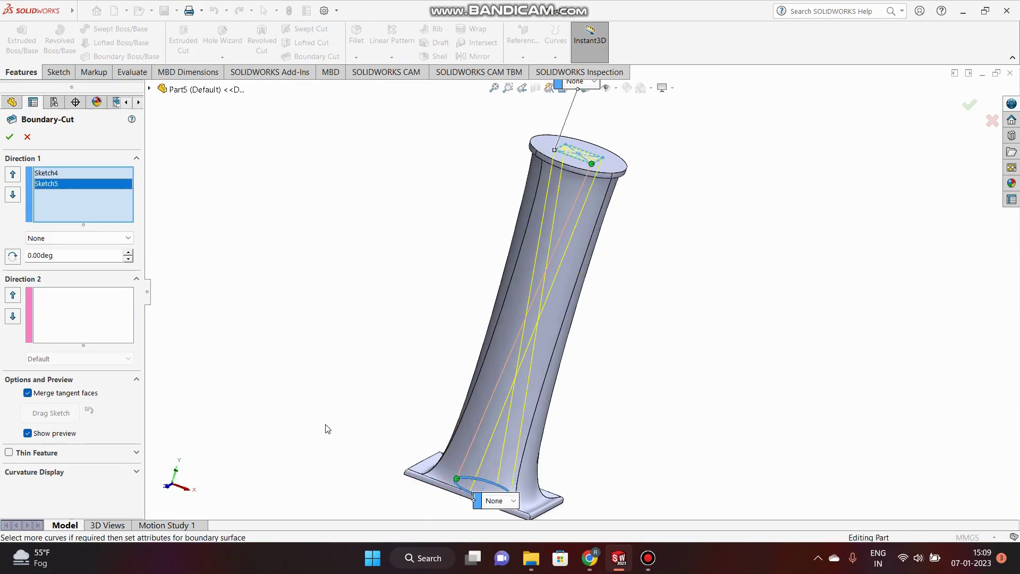
Reposition the connector points on the rectangle and circle profiles to untwist the cut preview
middle_drag(460, 349, 601, 367)
scroll(554, 327, down, 2)
scroll(560, 303, up, 2)
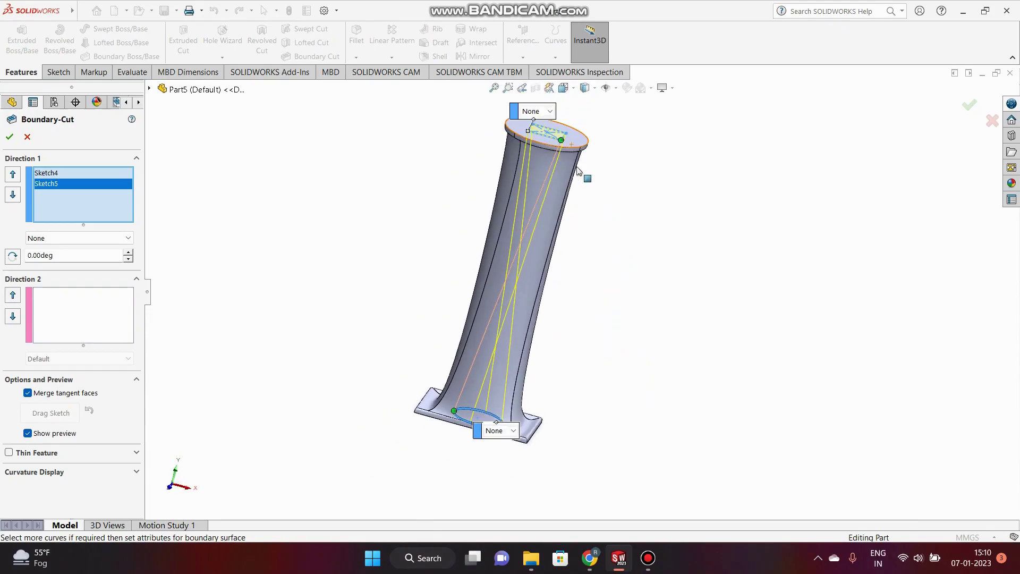
scroll(569, 212, down, 2)
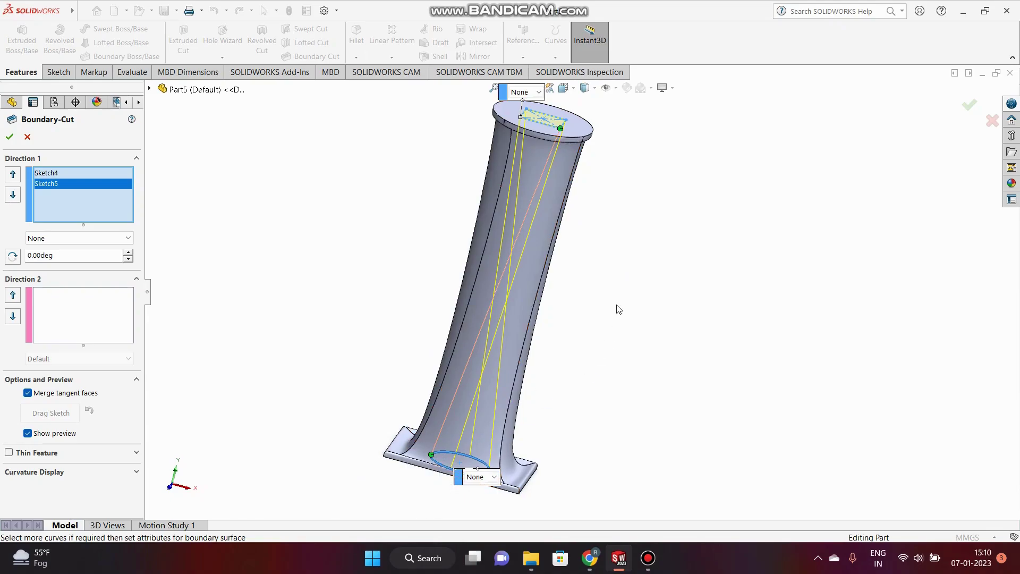
scroll(584, 268, up, 1)
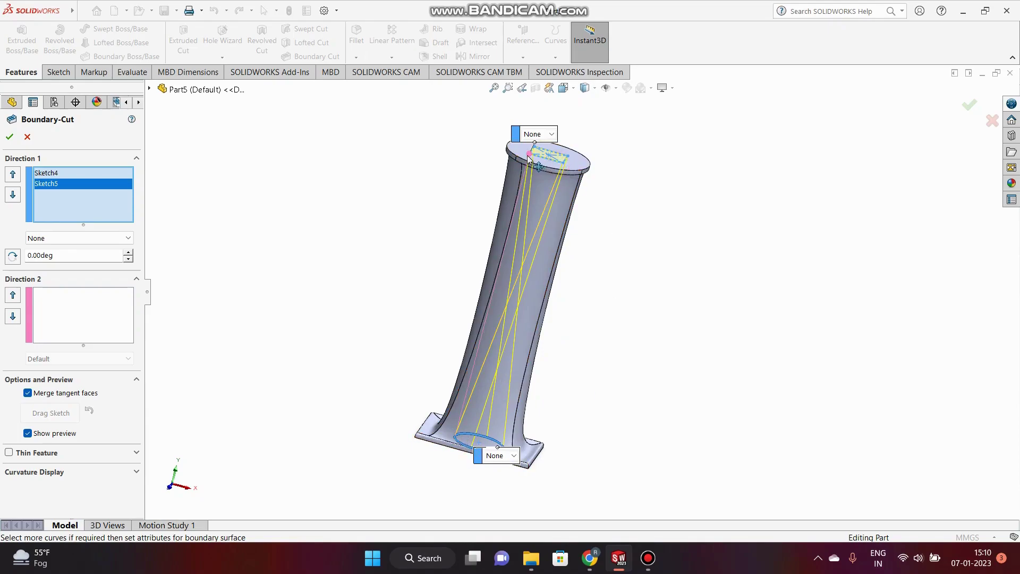
middle_drag(597, 392, 635, 434)
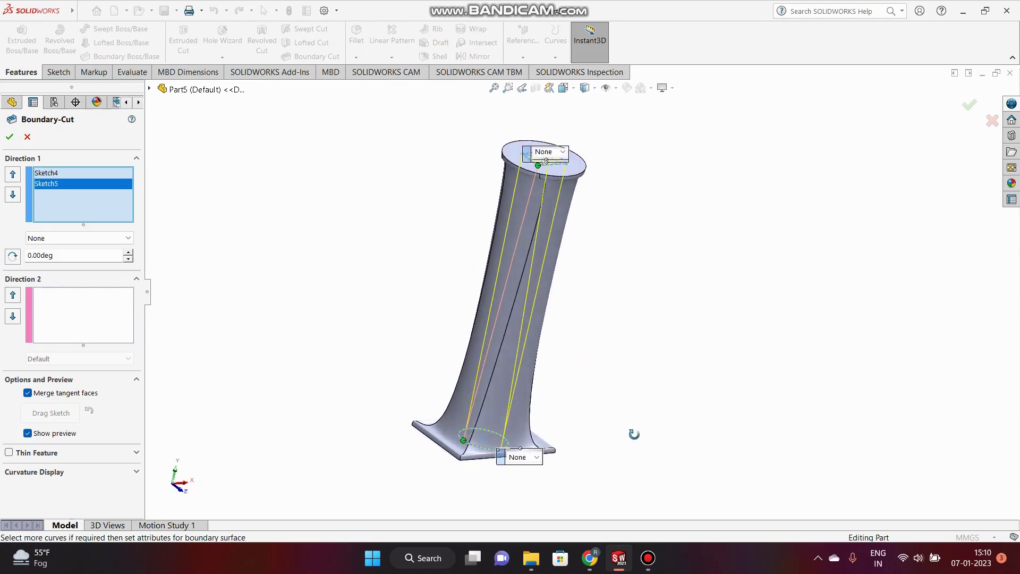
scroll(485, 435, down, 2)
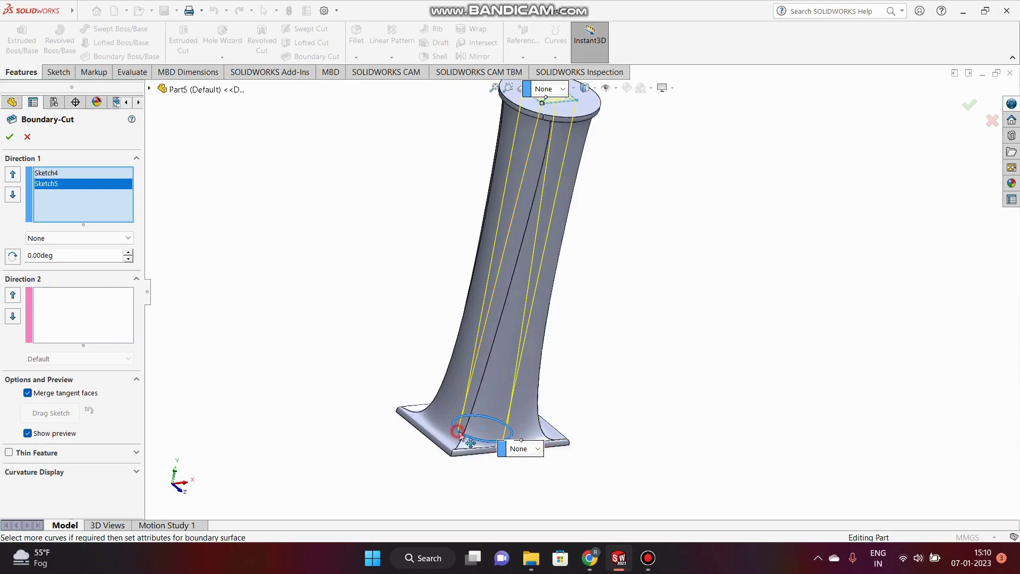
middle_drag(725, 410, 583, 237)
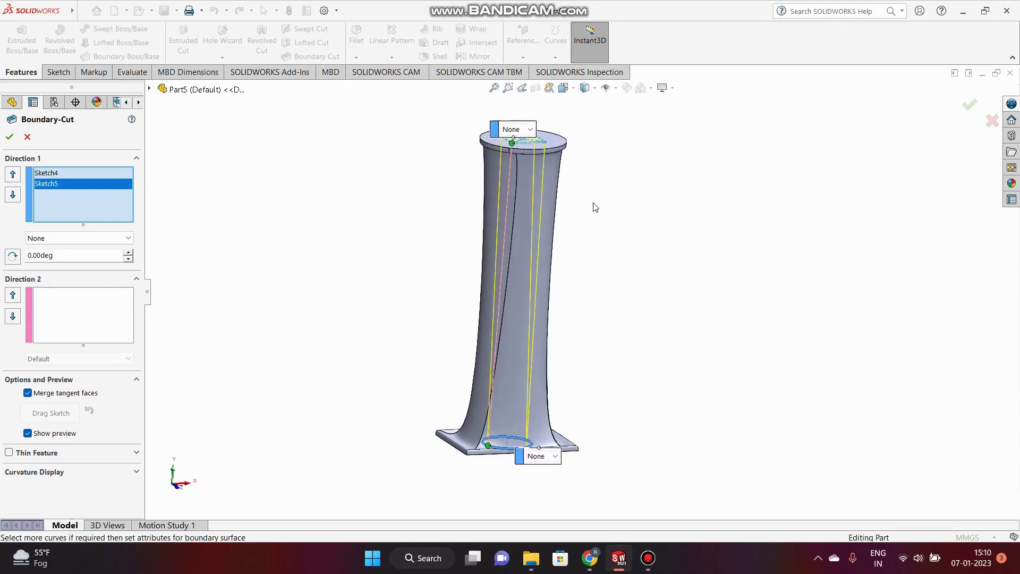
scroll(593, 206, up, 2)
Set both cut profiles to Normal To Profile and finish the Boundary Cut
scroll(579, 232, down, 3)
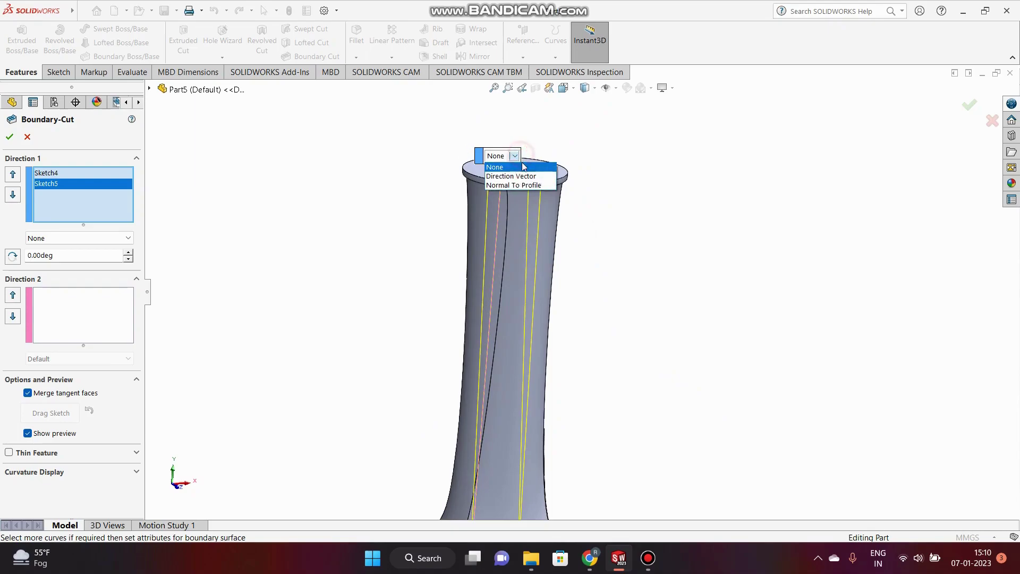
click(515, 187)
scroll(646, 383, up, 2)
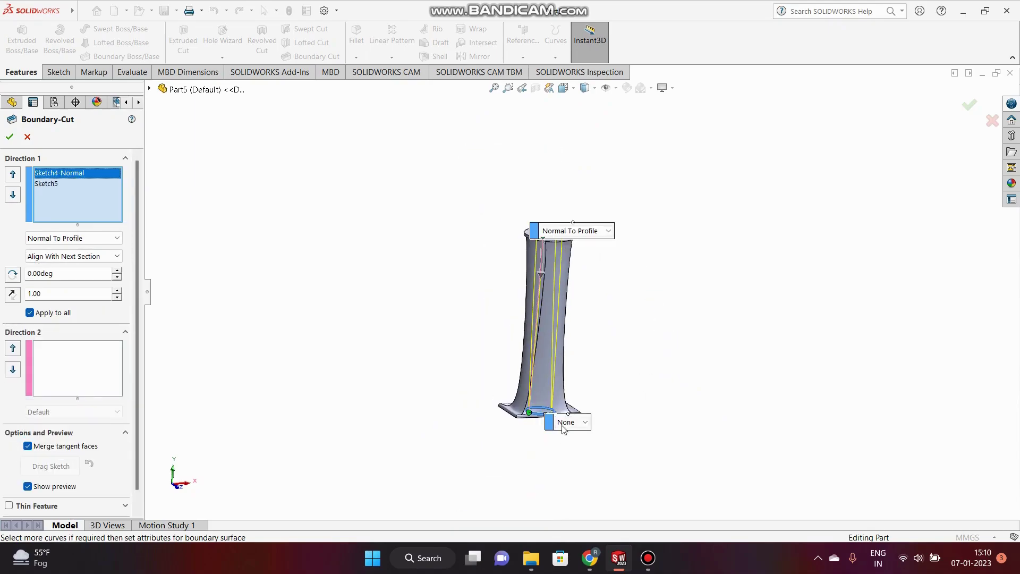
scroll(574, 403, down, 2)
click(572, 367)
click(571, 397)
scroll(633, 220, up, 3)
scroll(564, 294, down, 1)
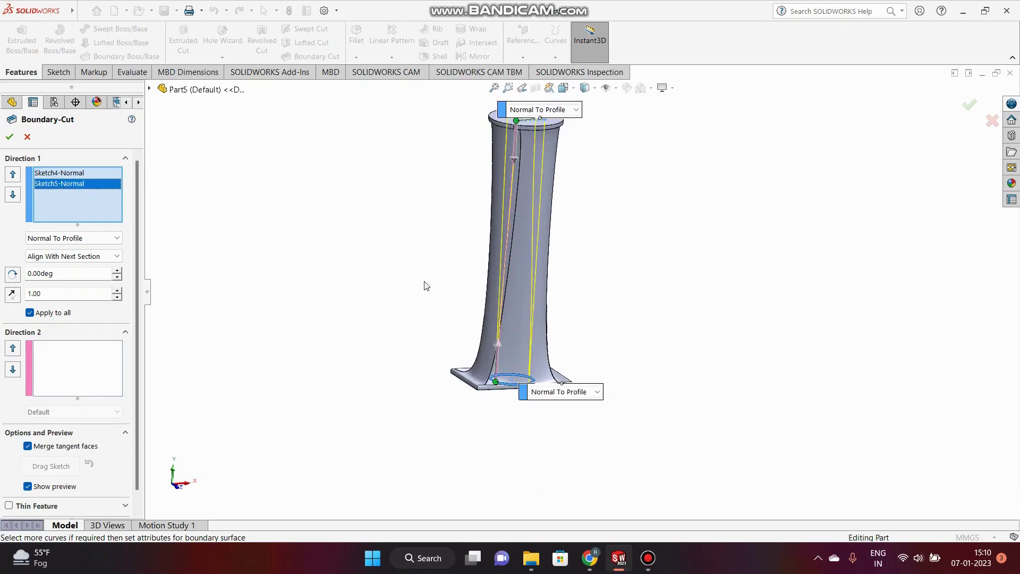
click(379, 287)
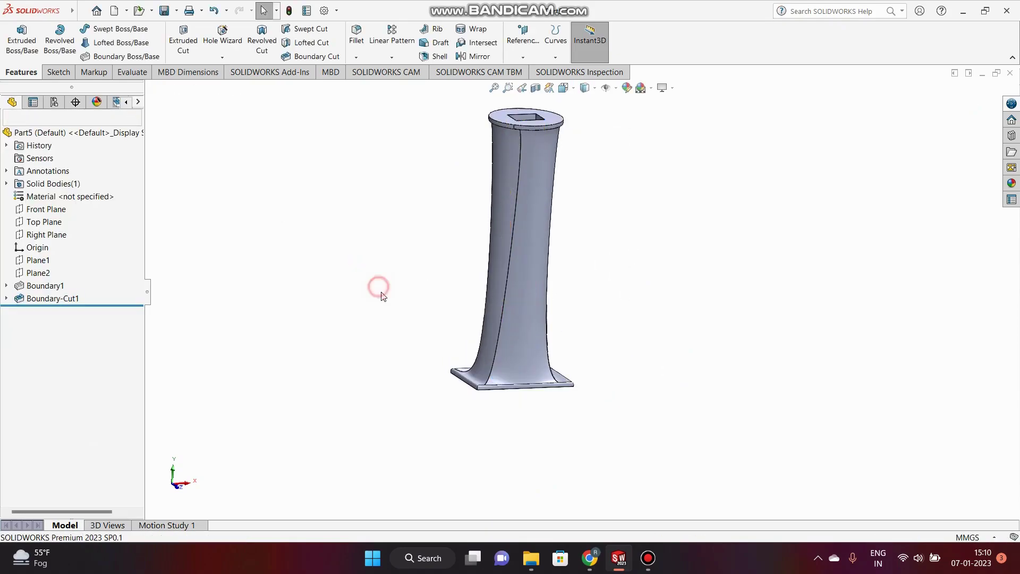
Inspect the cut opening from several angles and section the body along the Front Plane
middle_drag(510, 344, 559, 255)
scroll(590, 243, down, 5)
scroll(556, 362, up, 3)
middle_drag(548, 346, 470, 346)
click(522, 88)
click(536, 88)
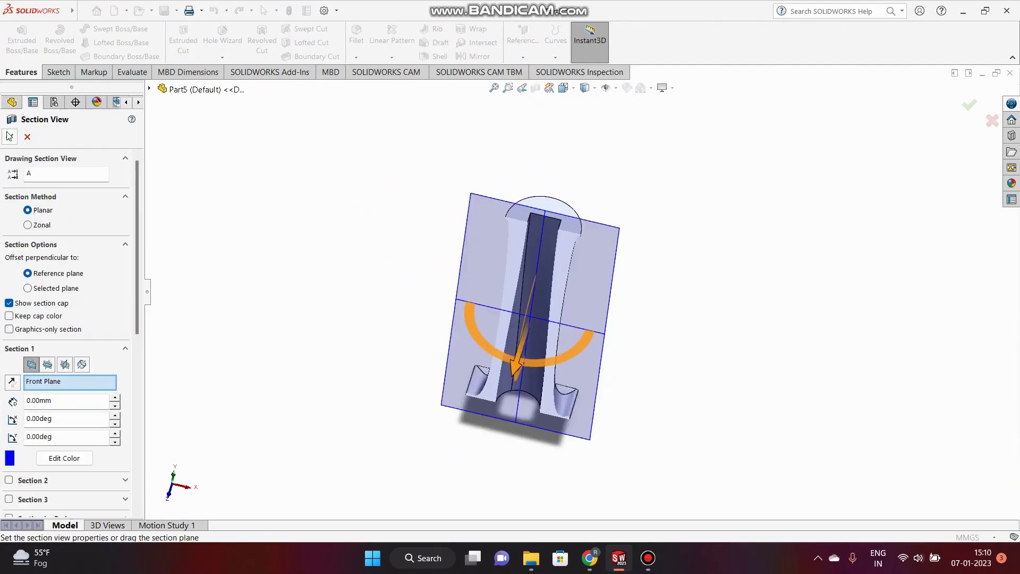
click(7, 133)
Examine the sectioned cavity from the front and at an angle, and turn the section view off
click(305, 218)
key(space)
click(457, 439)
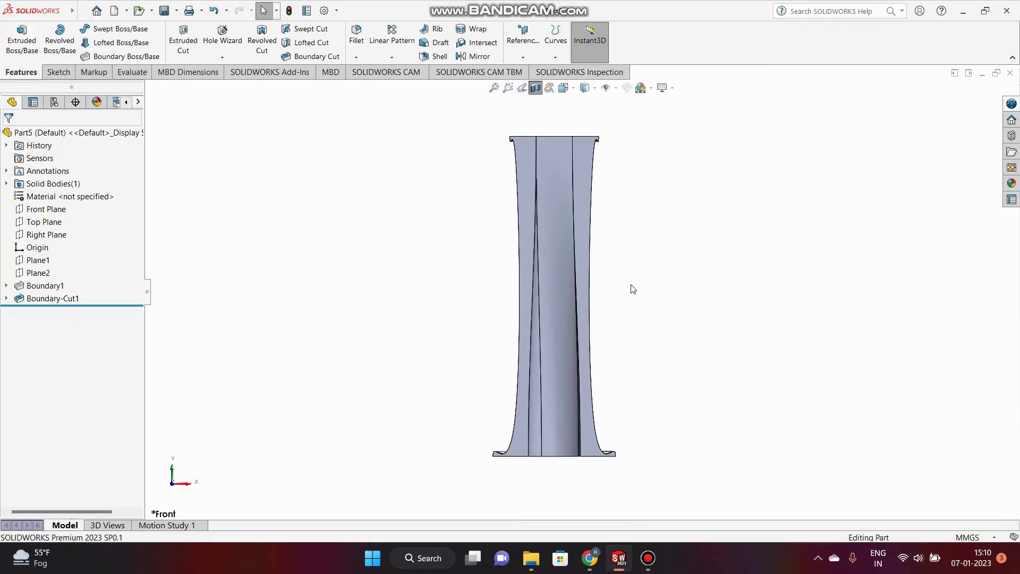
scroll(626, 226, down, 1)
scroll(617, 279, up, 1)
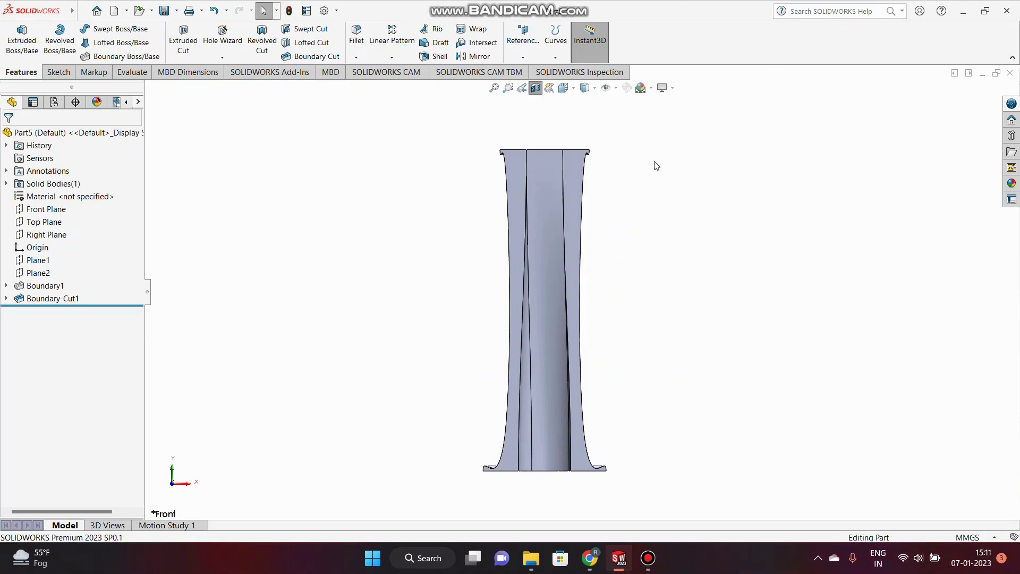
middle_drag(645, 244, 600, 265)
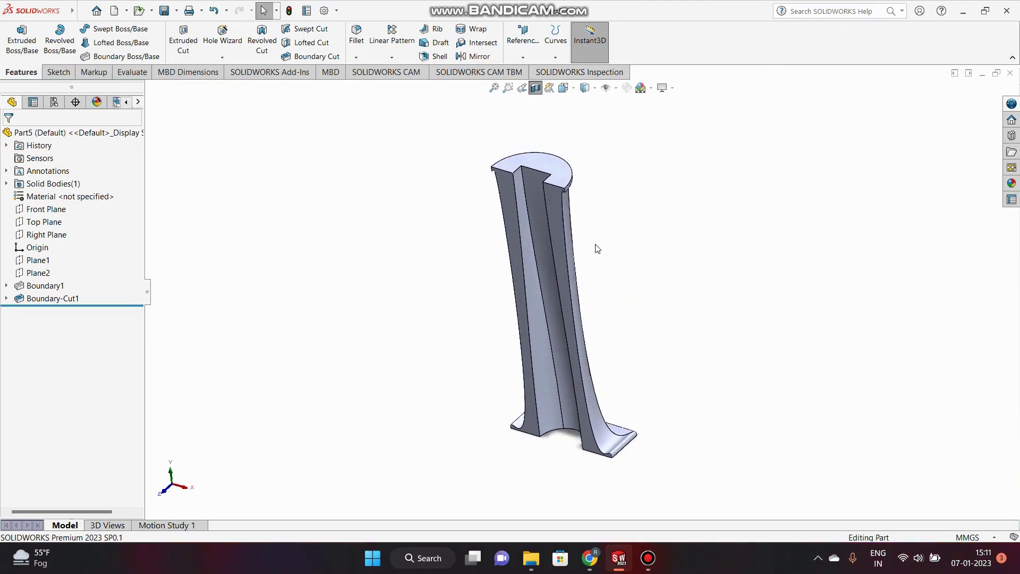
click(531, 93)
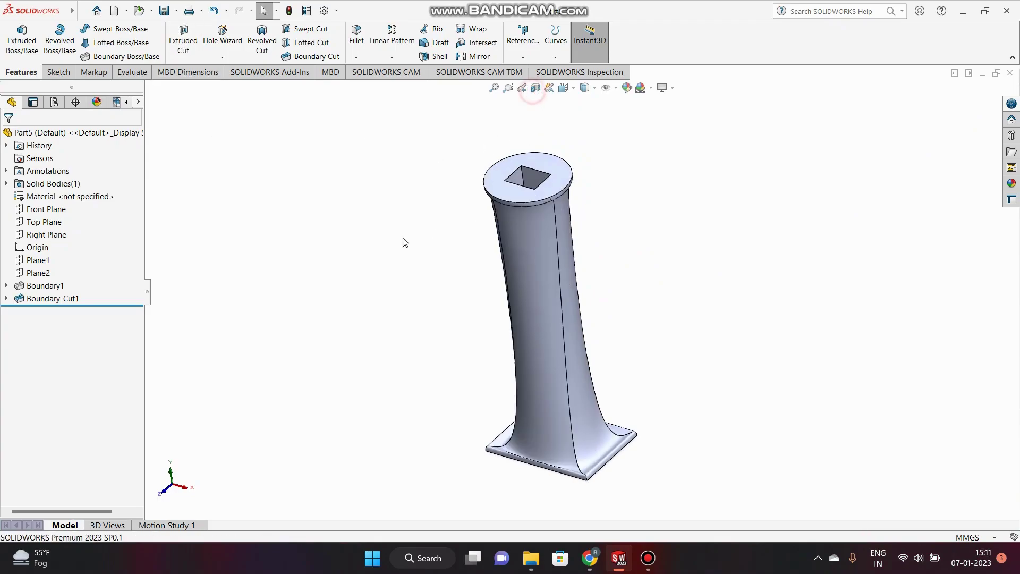
Create a new part document and set its scene to Plain White
scroll(320, 162, up, 3)
click(113, 11)
click(430, 416)
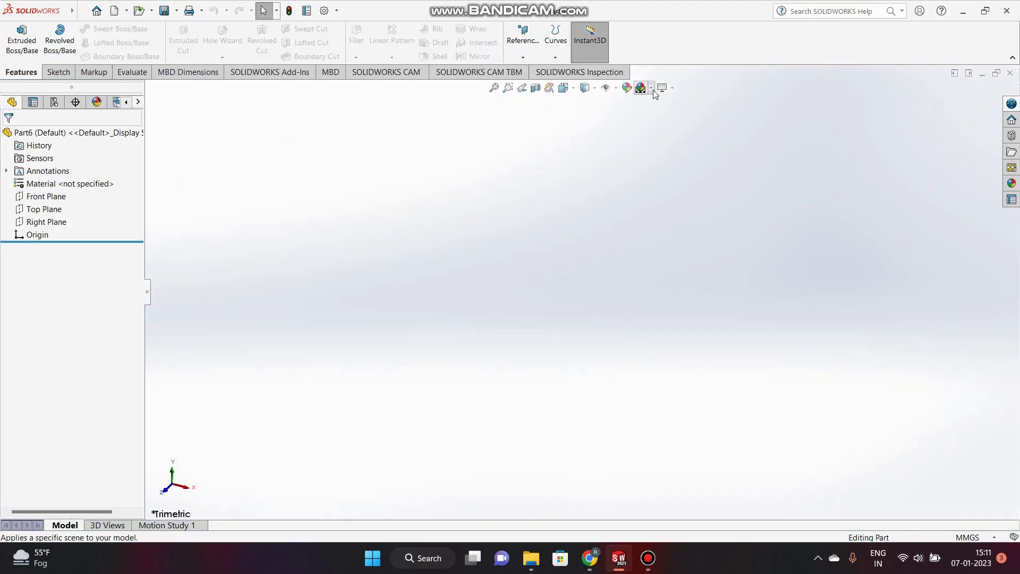
click(652, 91)
mouse_move(642, 92)
click(653, 118)
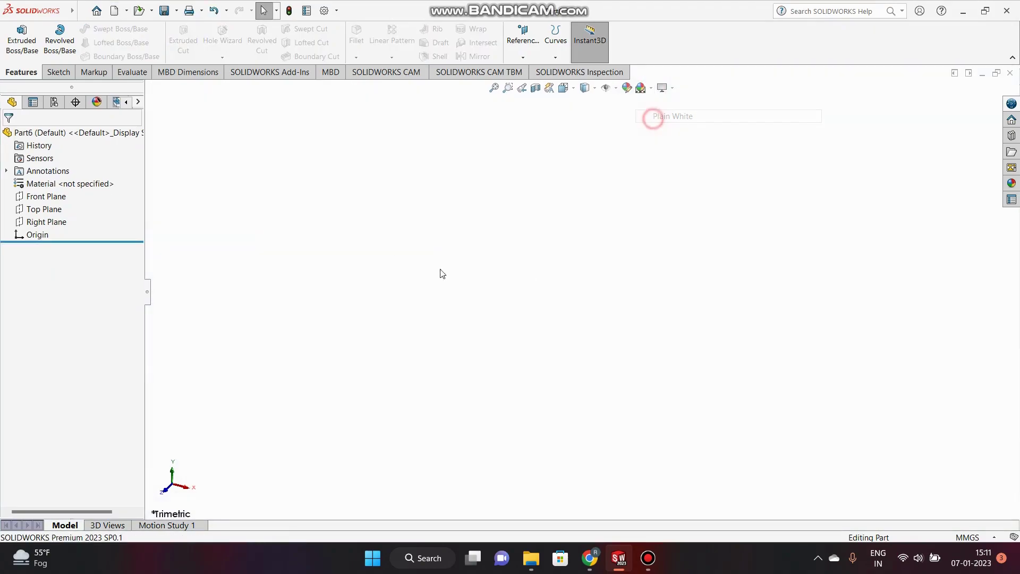
Sketch a center rectangle about 164 by 109 mm on the Top Plane, centred on the origin
click(44, 209)
click(56, 193)
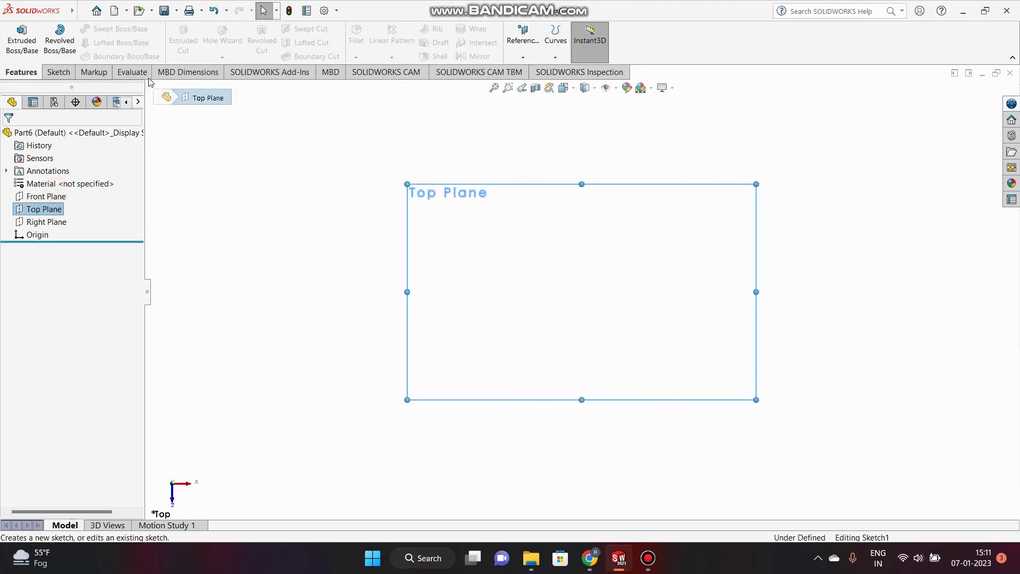
click(99, 42)
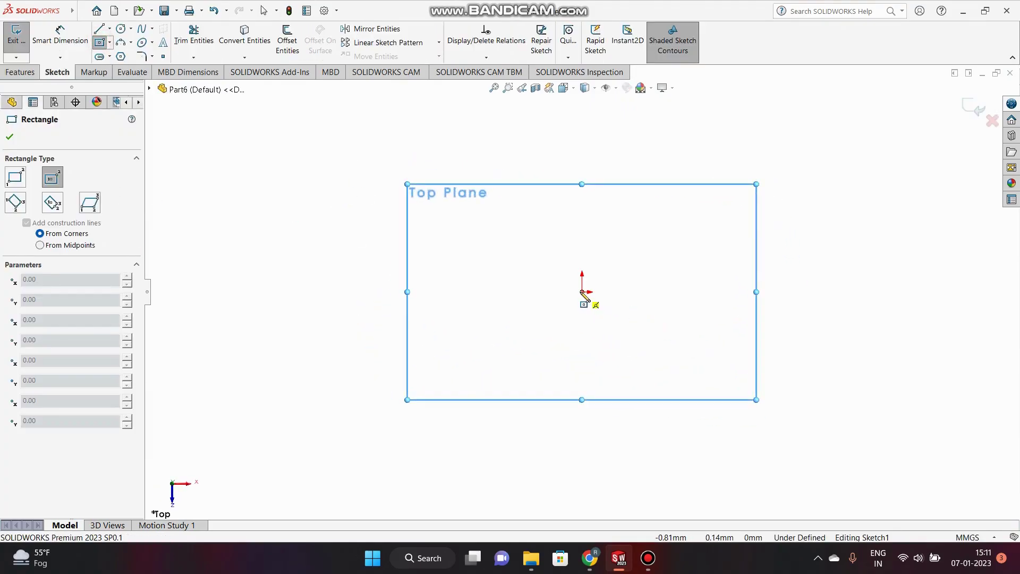
click(581, 292)
click(743, 398)
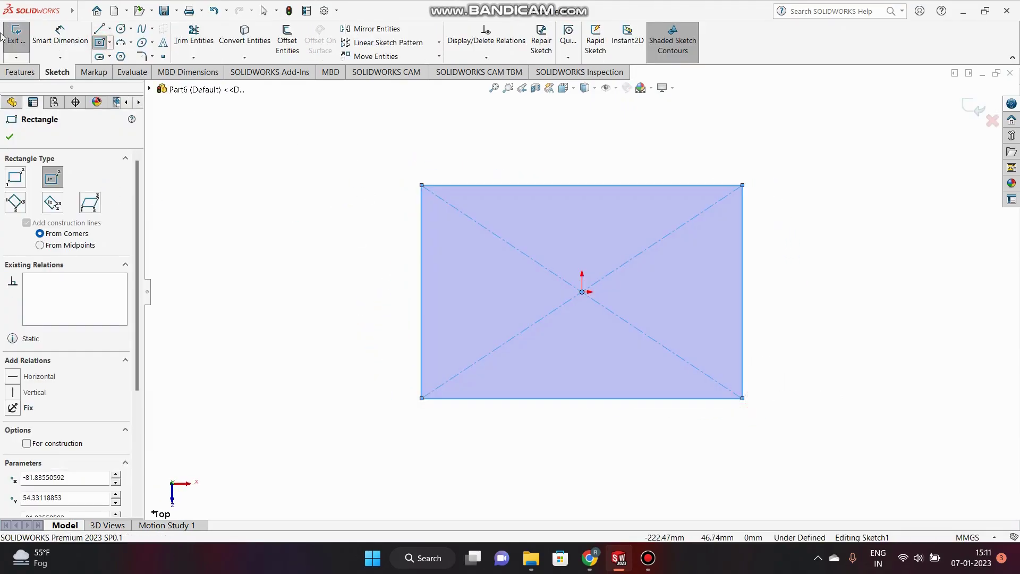
Extrude the rectangle as a blind boss 10 mm deep
click(20, 72)
click(22, 40)
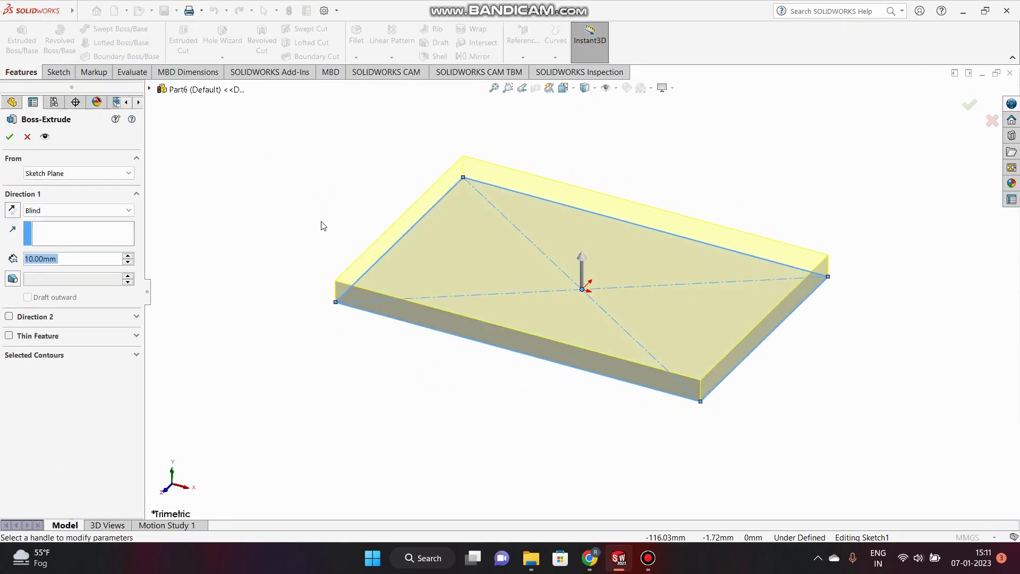
click(9, 136)
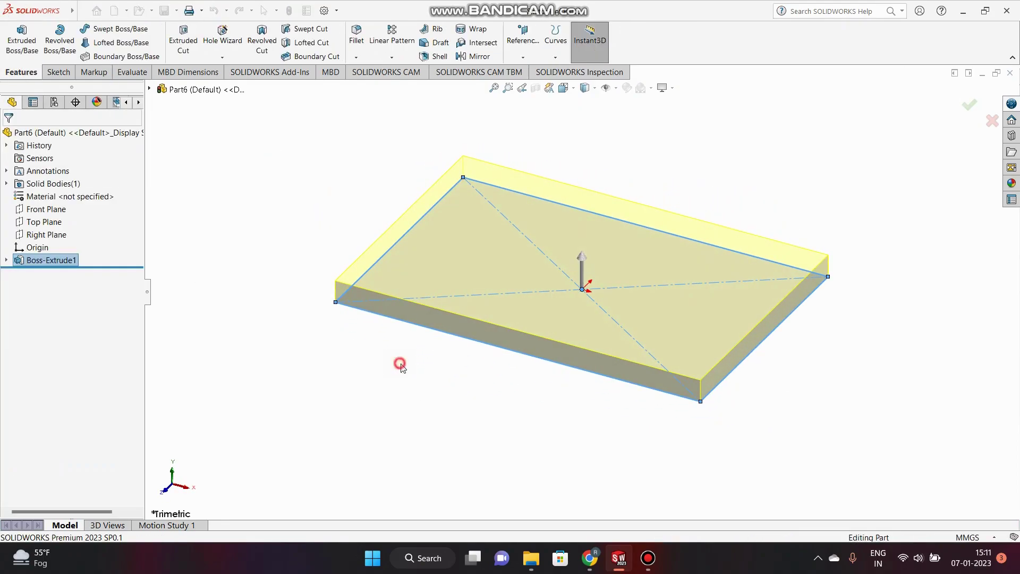
Sketch a circle of about 5.9 mm radius on the plate's long front side face, centred on its upper edge
click(470, 333)
click(516, 296)
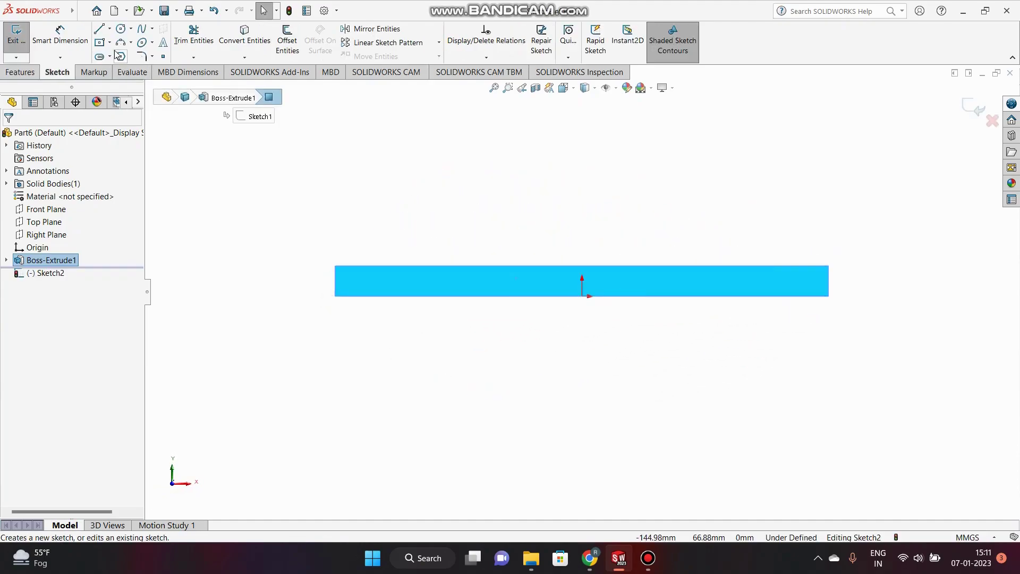
click(122, 28)
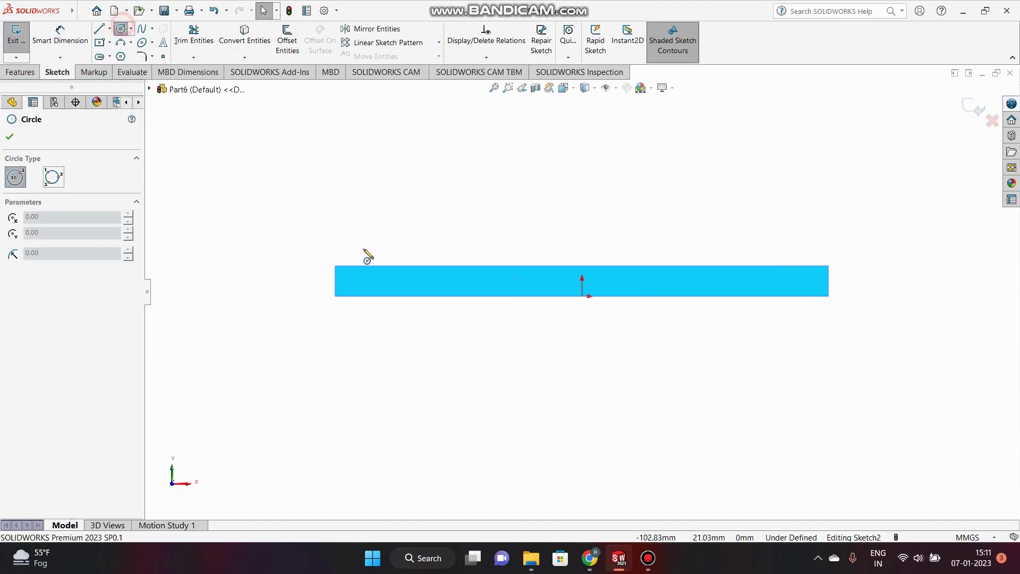
click(401, 265)
click(397, 285)
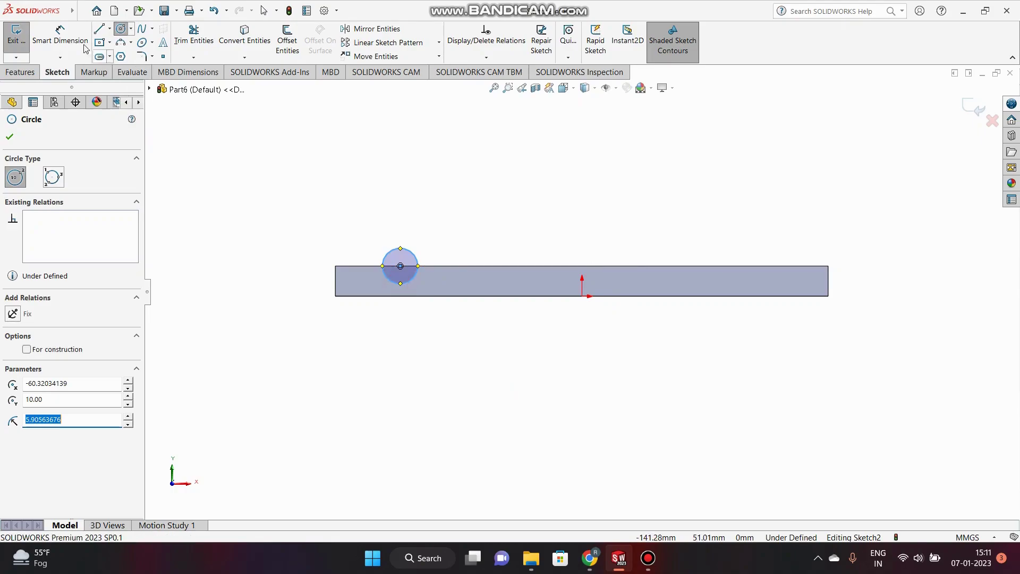
Dimension the circle's diameter as 12 mm and revise it to 15 mm
click(53, 35)
click(405, 253)
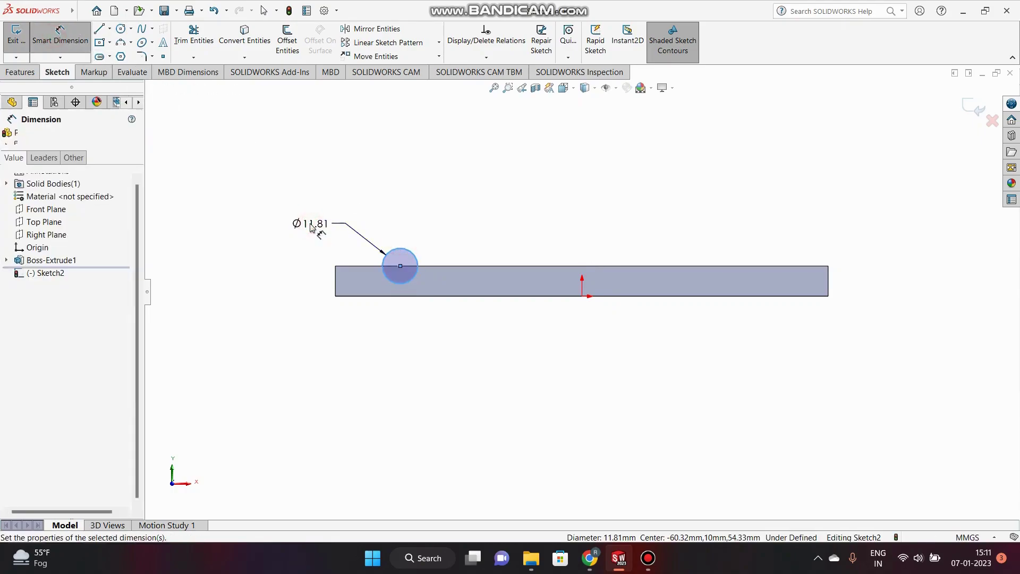
click(311, 225)
text(12)
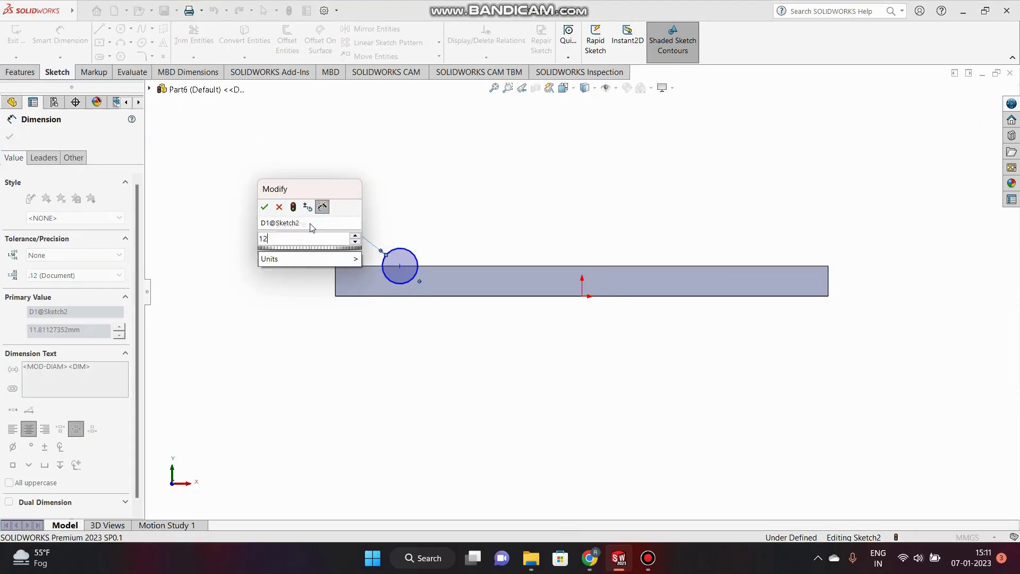
key(Return)
double_click(311, 225)
text(15)
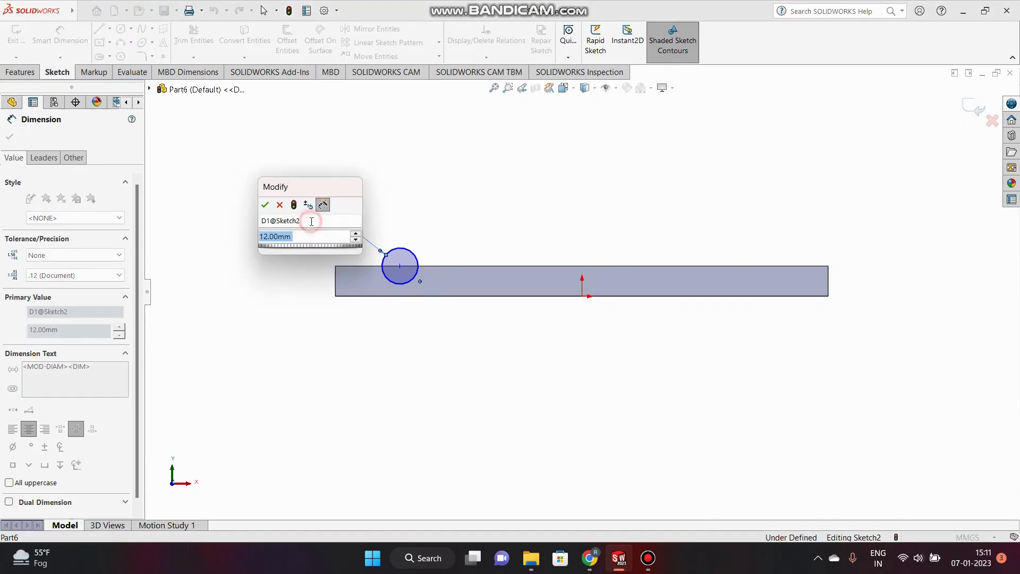
key(Return)
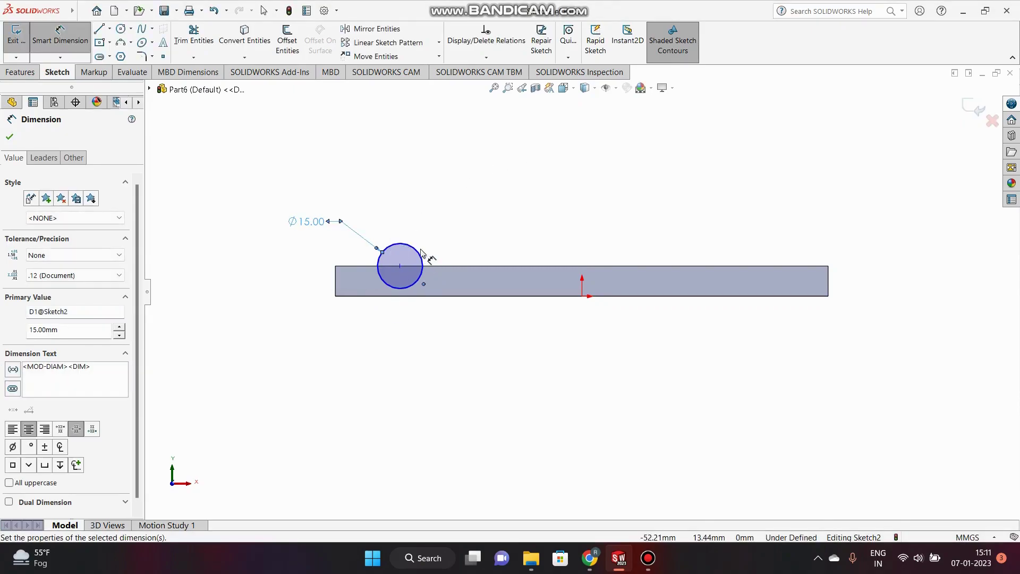
Set the horizontal distance between the circle and the origin to 60 mm and exit the sketch
click(417, 256)
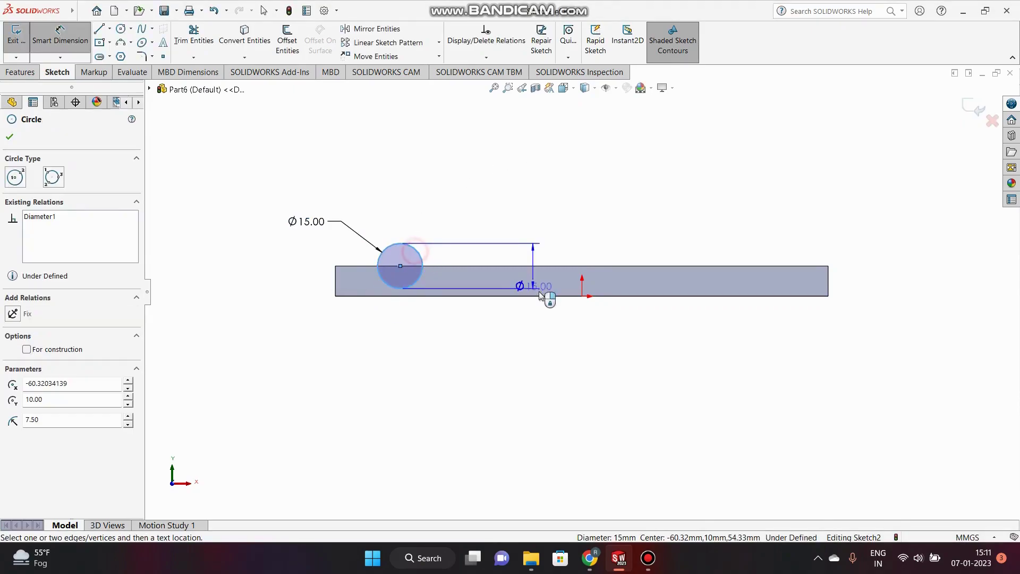
click(582, 297)
click(493, 338)
text(60)
key(Return)
click(976, 111)
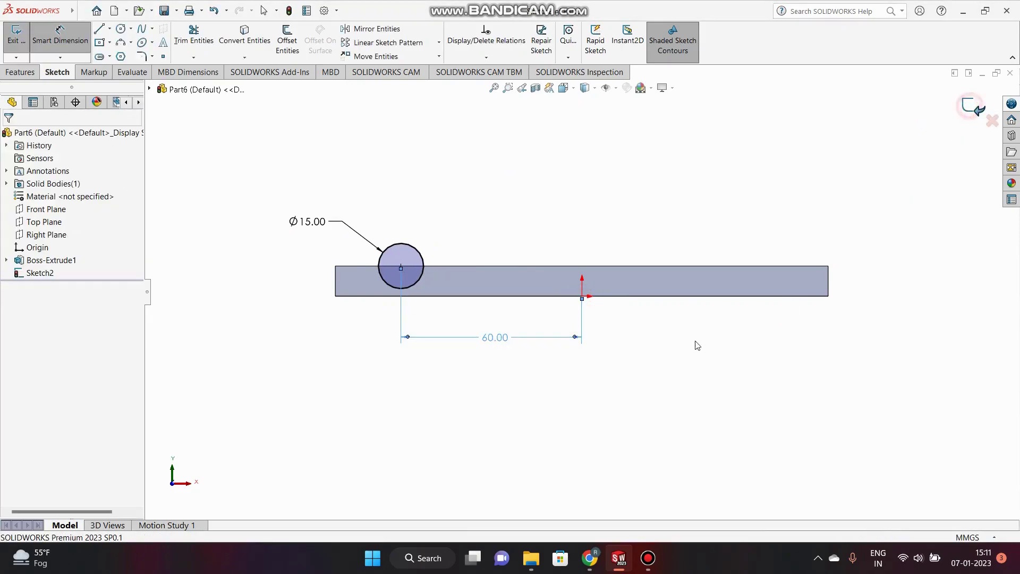
mouse_move(661, 335)
middle_down()
mouse_move(517, 397)
mouse_move(517, 428)
middle_up()
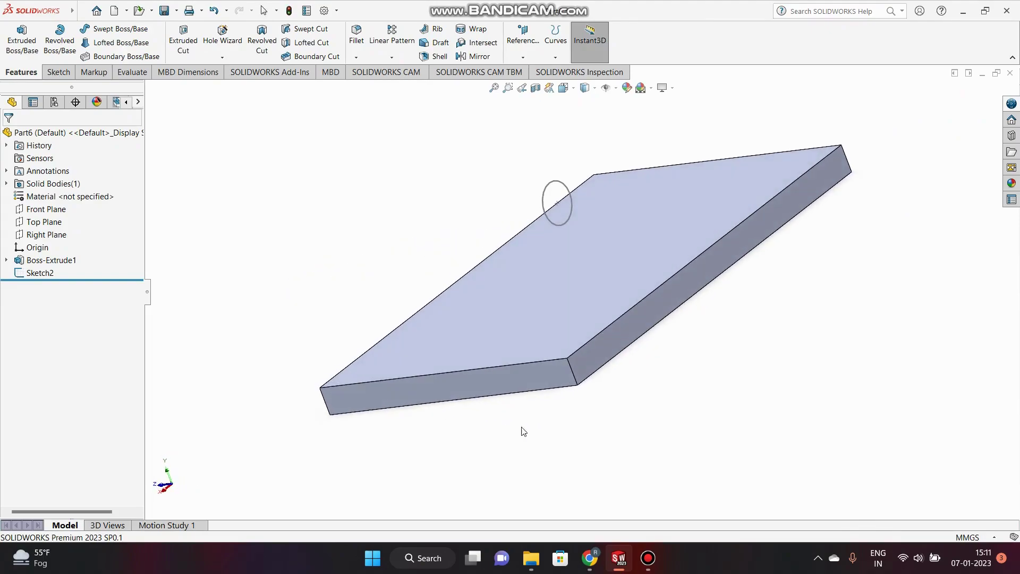
Sketch a circle about 9.6 mm in diameter on the plate's opposite long side face, centred on its upper edge, away from the first circle
click(637, 329)
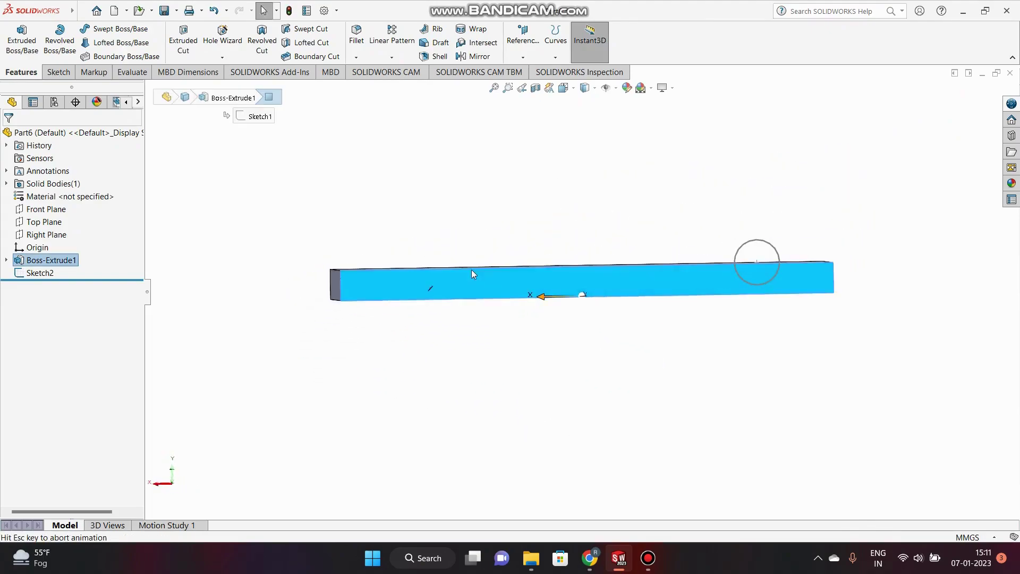
click(120, 29)
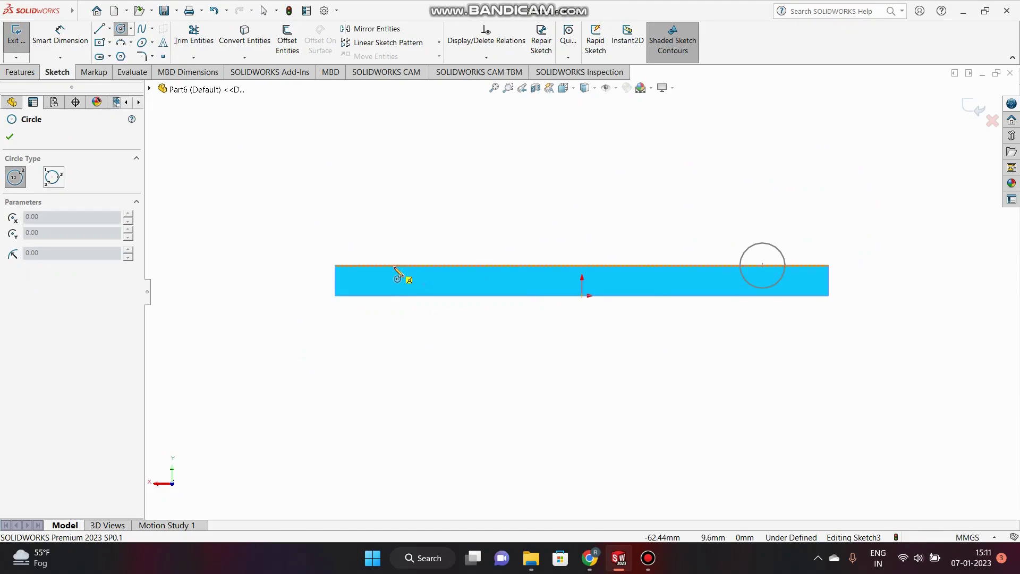
click(392, 265)
click(392, 279)
Dimension the new circle's diameter as 10 mm
click(73, 35)
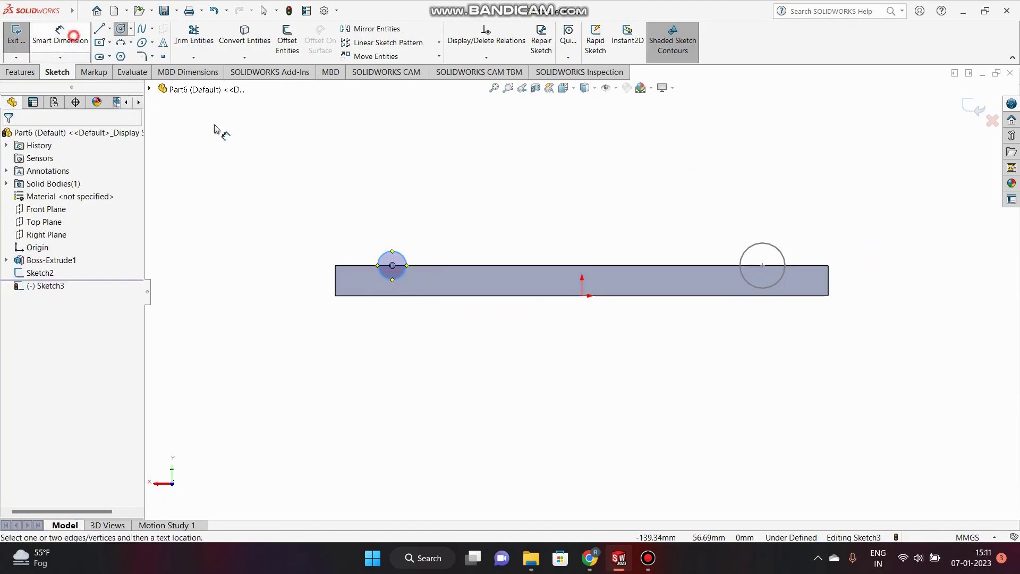
click(392, 255)
click(335, 231)
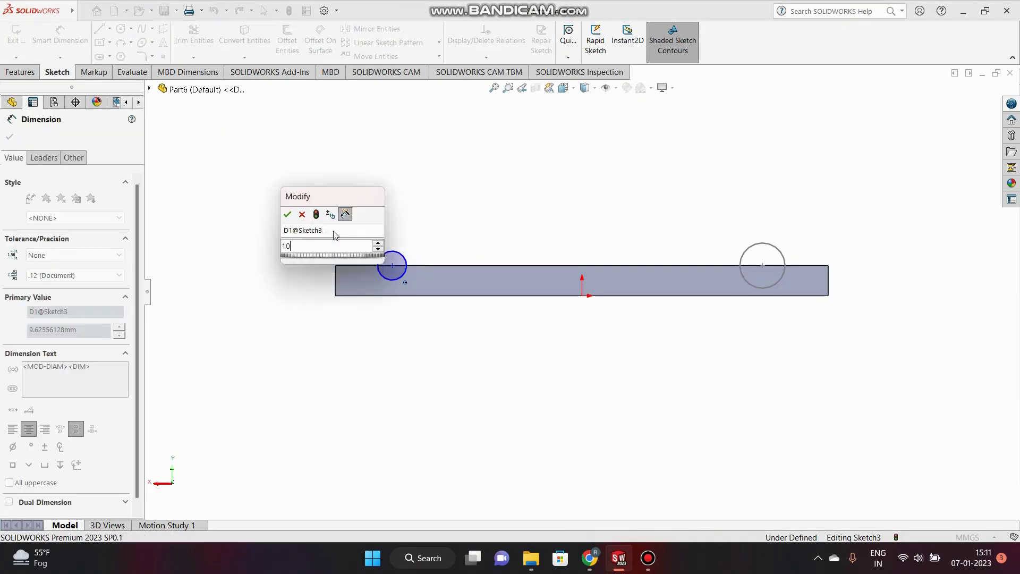
key(Return)
Set the horizontal distance between the 10 mm circle and the origin to 60 mm and exit the sketch
click(404, 282)
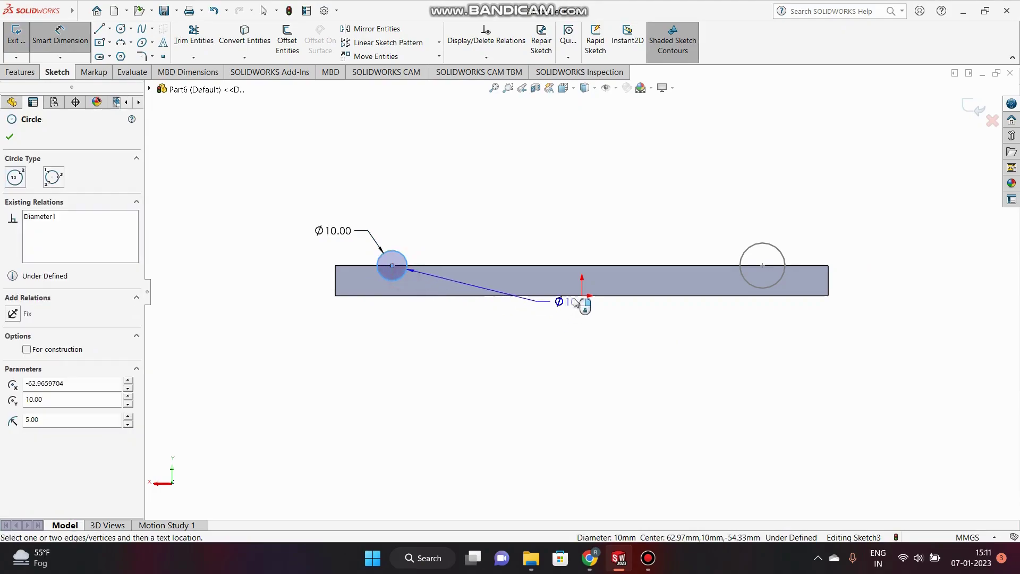
click(583, 297)
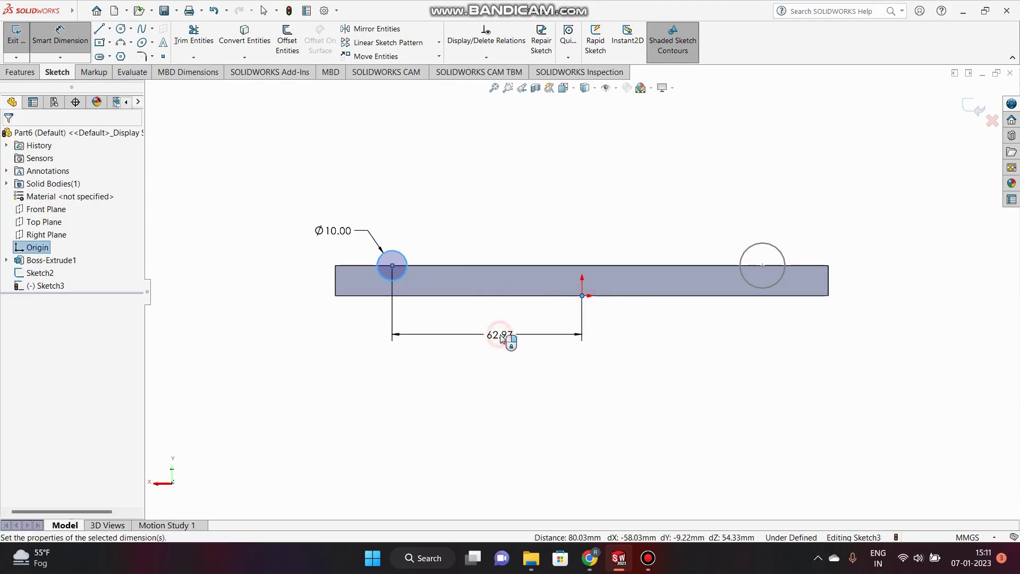
click(502, 338)
key(Return)
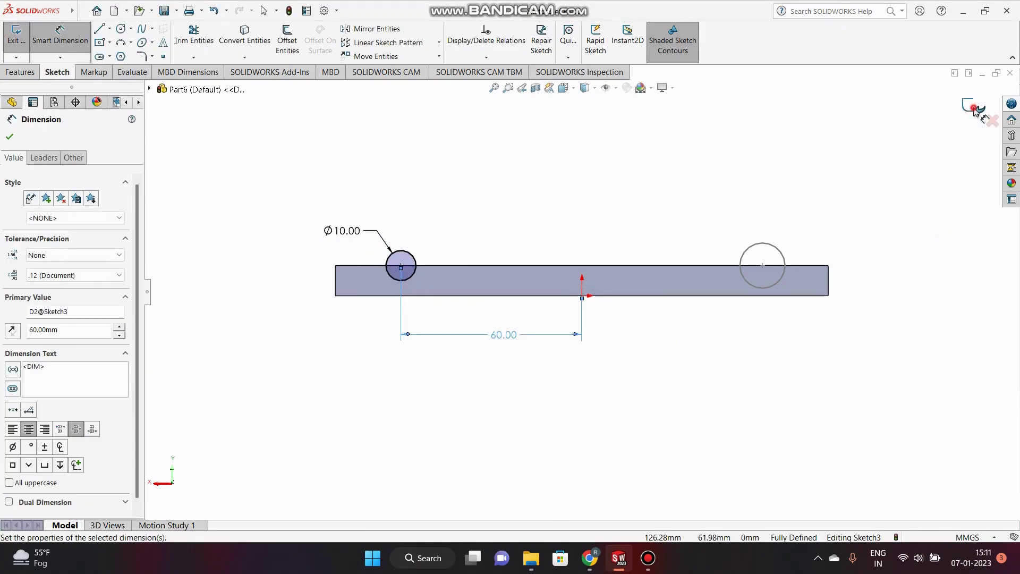
click(975, 110)
Start a Boundary Cut with the two circles on the plate's opposite long sides as Direction 1 profiles
mouse_move(654, 171)
middle_down()
mouse_move(632, 218)
mouse_move(479, 211)
mouse_move(485, 280)
mouse_move(480, 264)
mouse_move(637, 282)
middle_up()
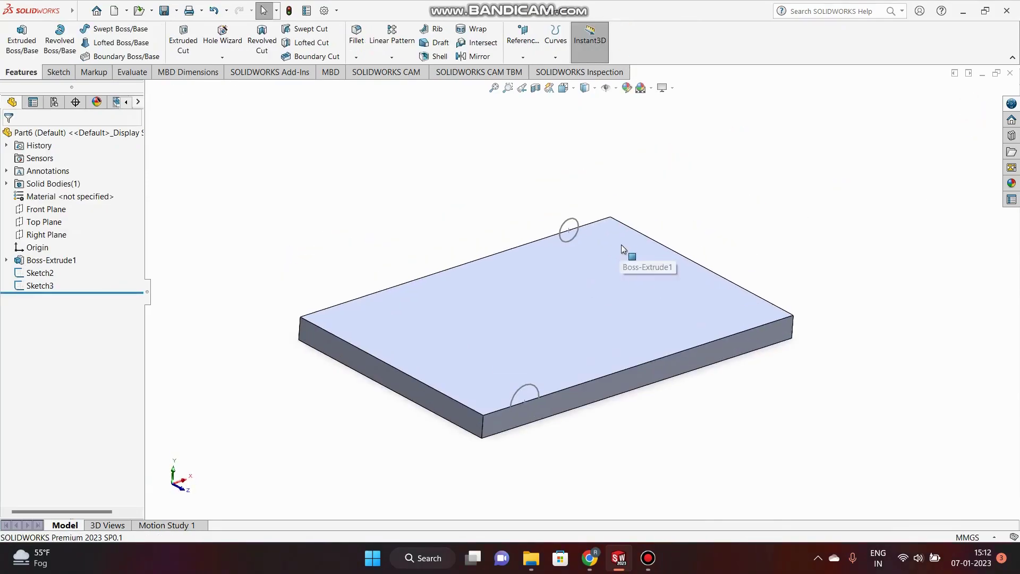
click(305, 57)
click(526, 386)
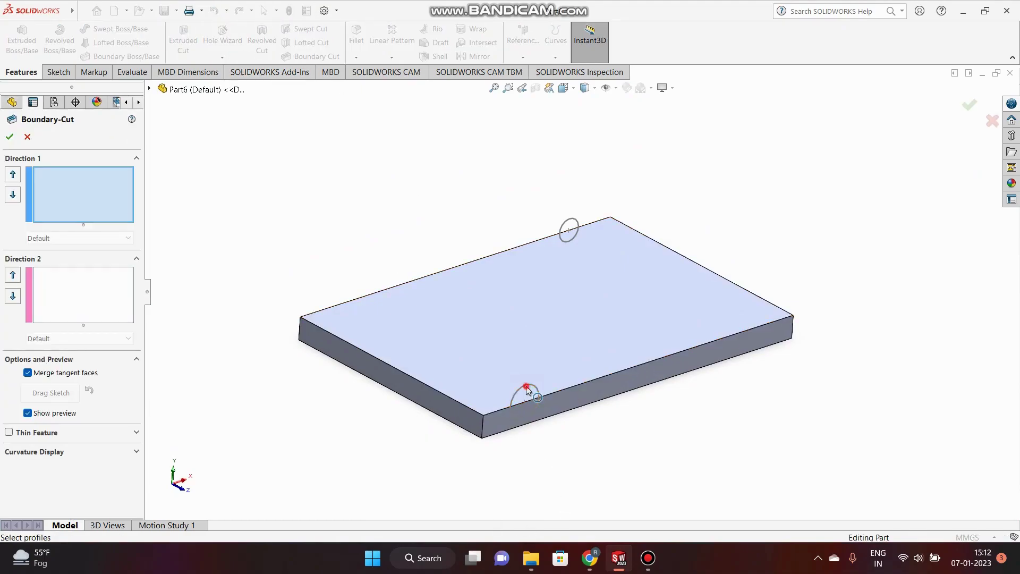
click(570, 220)
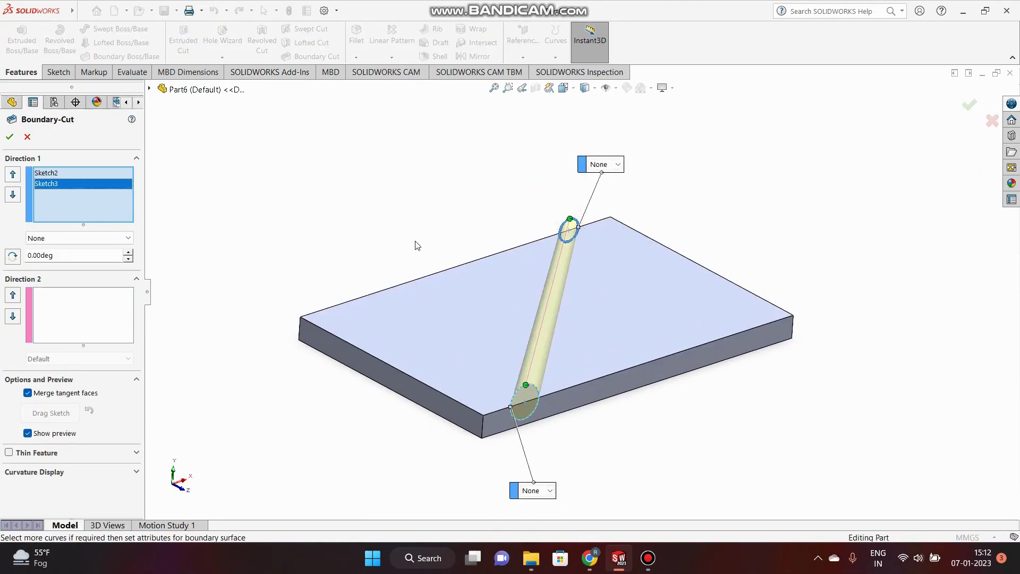
middle_drag(420, 252, 386, 292)
scroll(611, 319, down, 2)
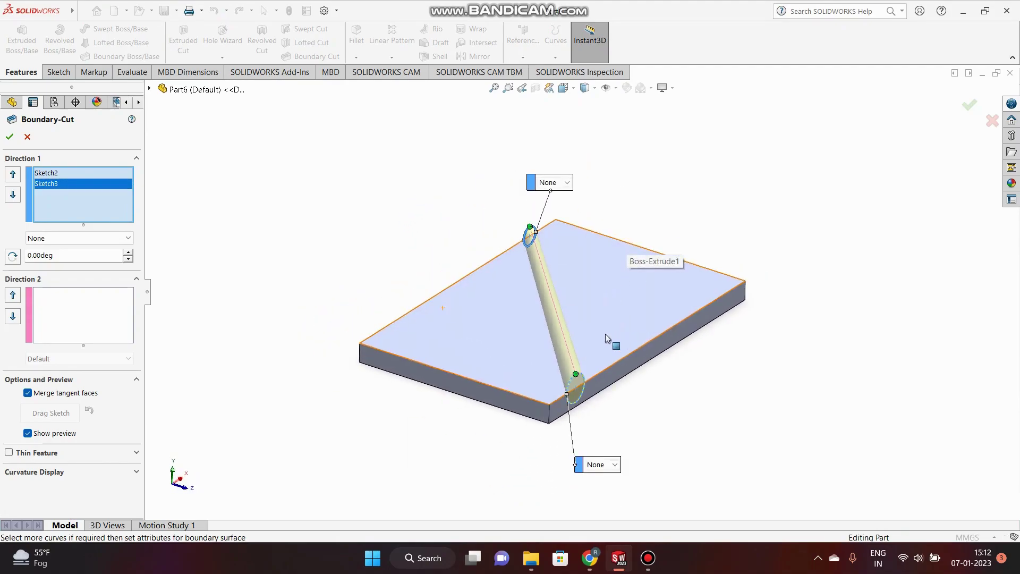
mouse_move(575, 281)
middle_down()
mouse_move(580, 255)
mouse_move(604, 262)
mouse_move(574, 279)
middle_up()
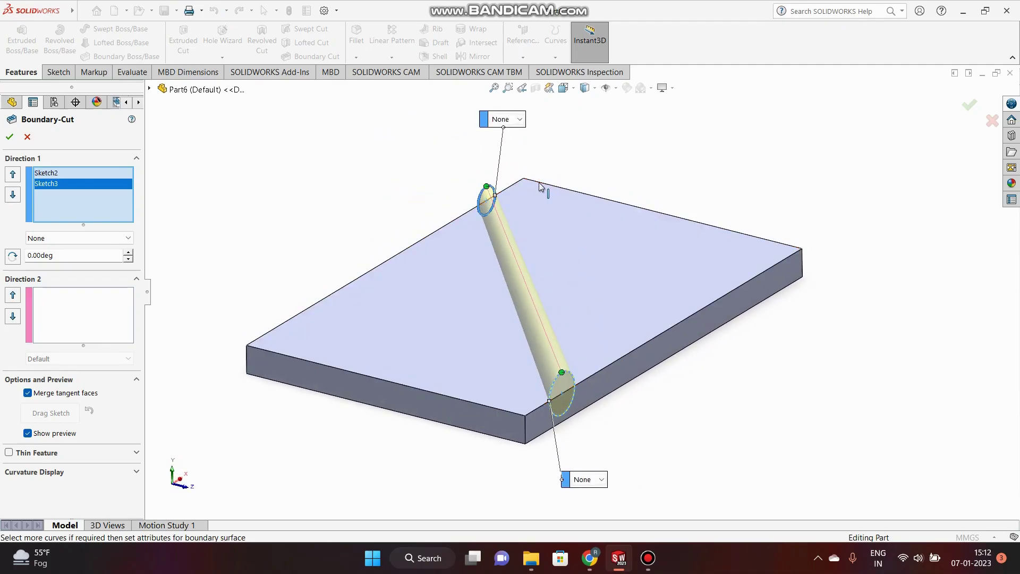
Set both circle profiles of the cut to Normal To Profile and accept the Boundary Cut
click(520, 120)
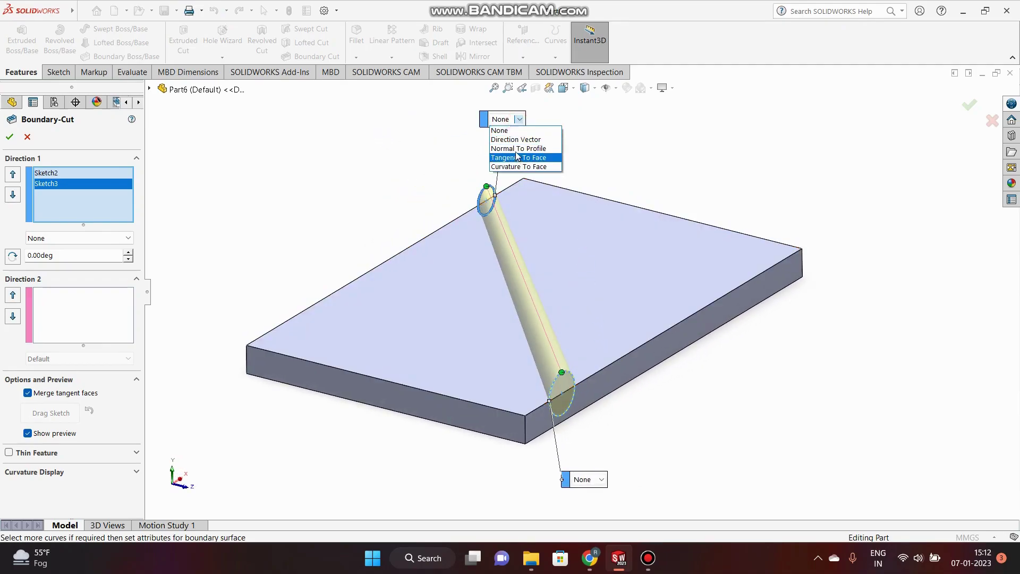
click(518, 149)
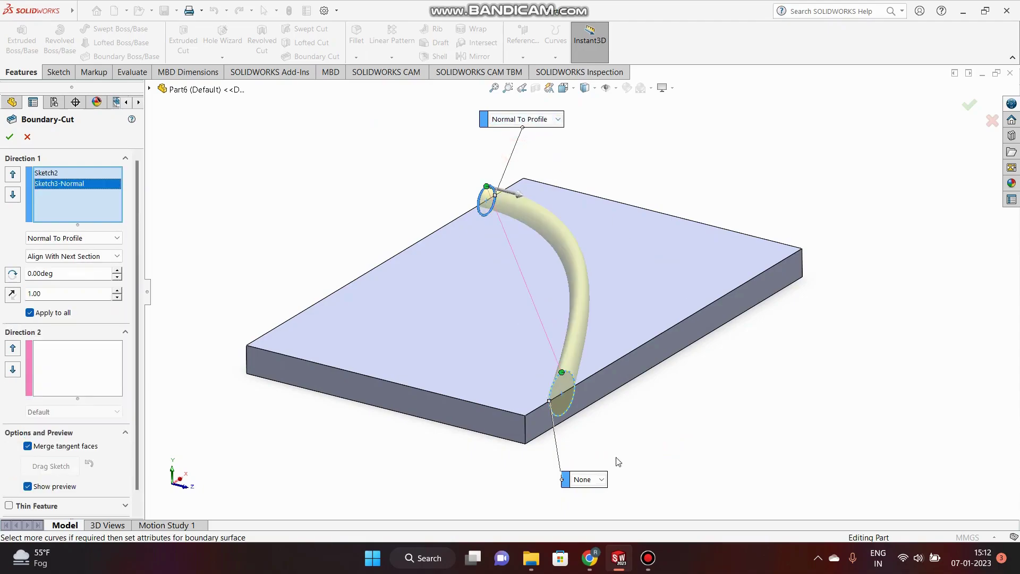
click(608, 482)
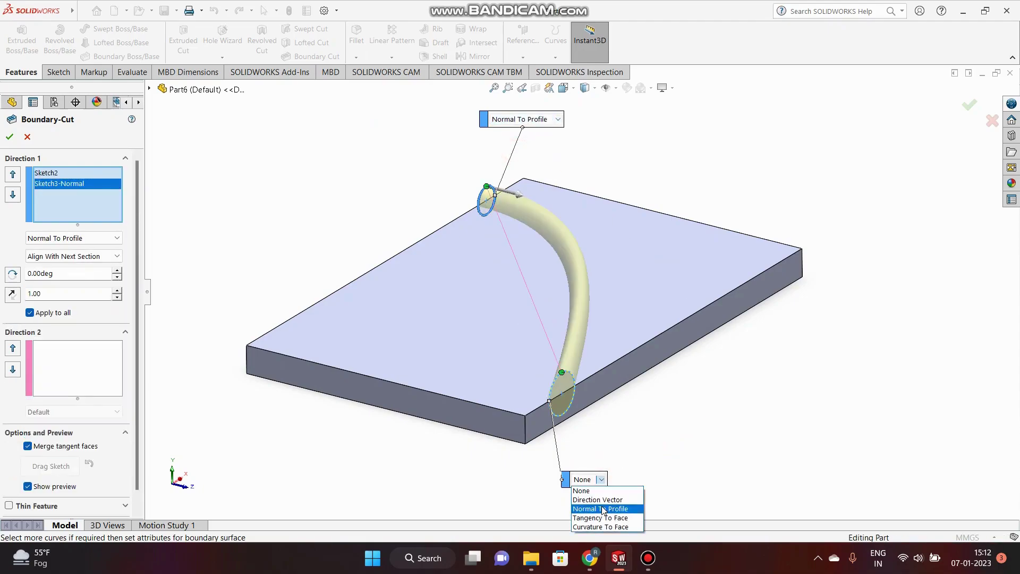
click(604, 509)
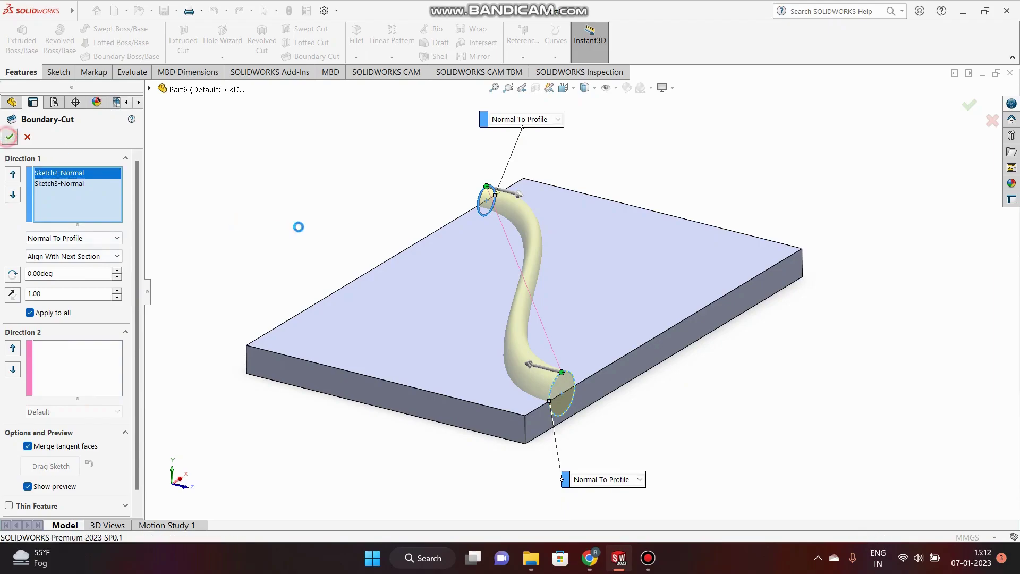
click(338, 207)
middle_drag(461, 281, 592, 234)
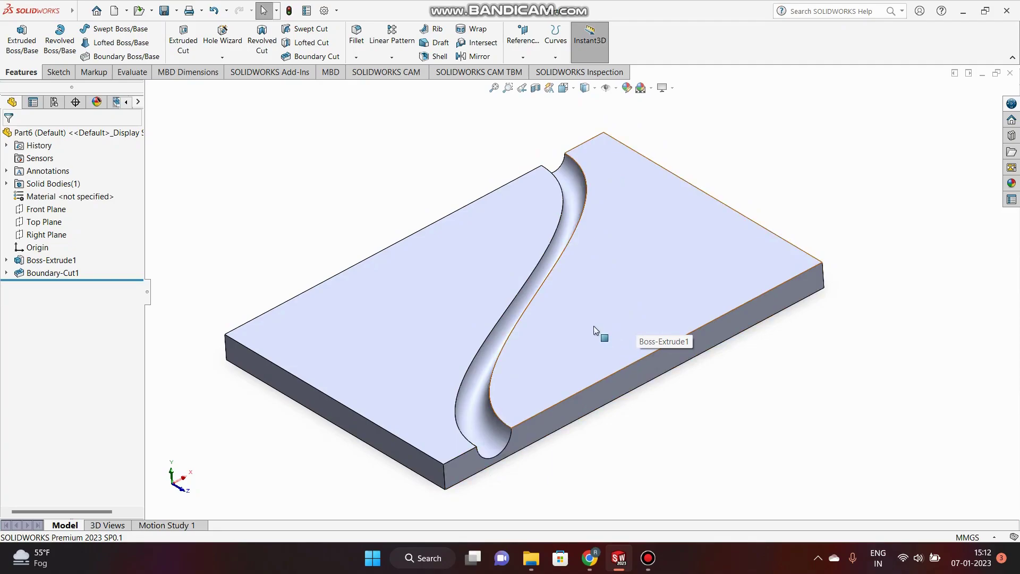
click(648, 558)
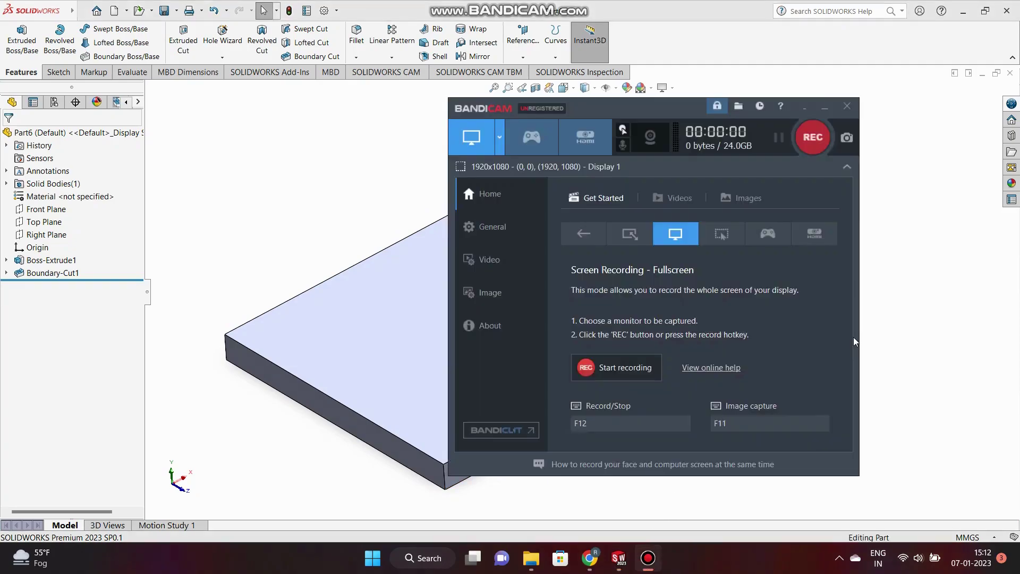
click(829, 111)
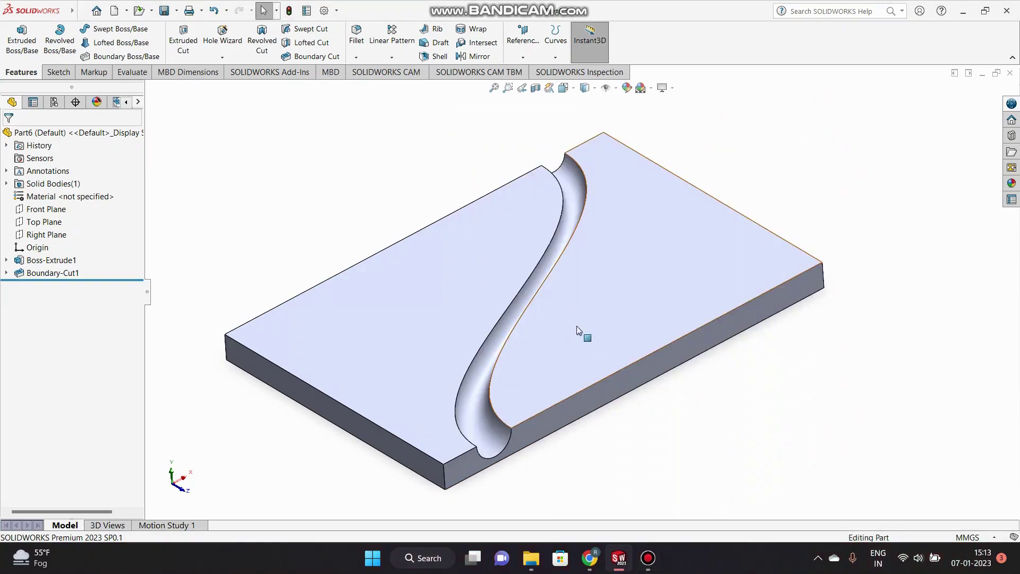
middle_drag(530, 375, 535, 348)
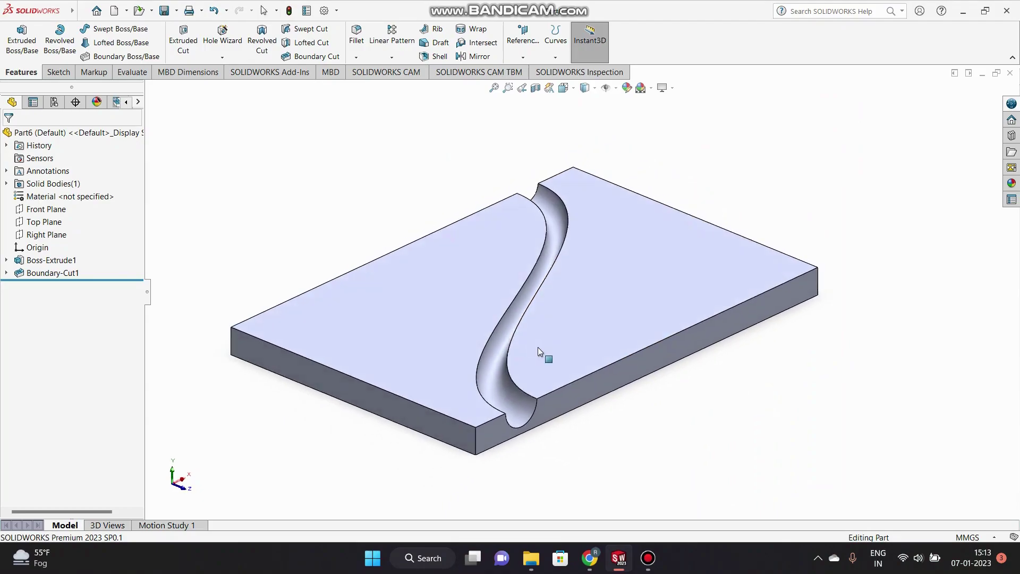
click(647, 558)
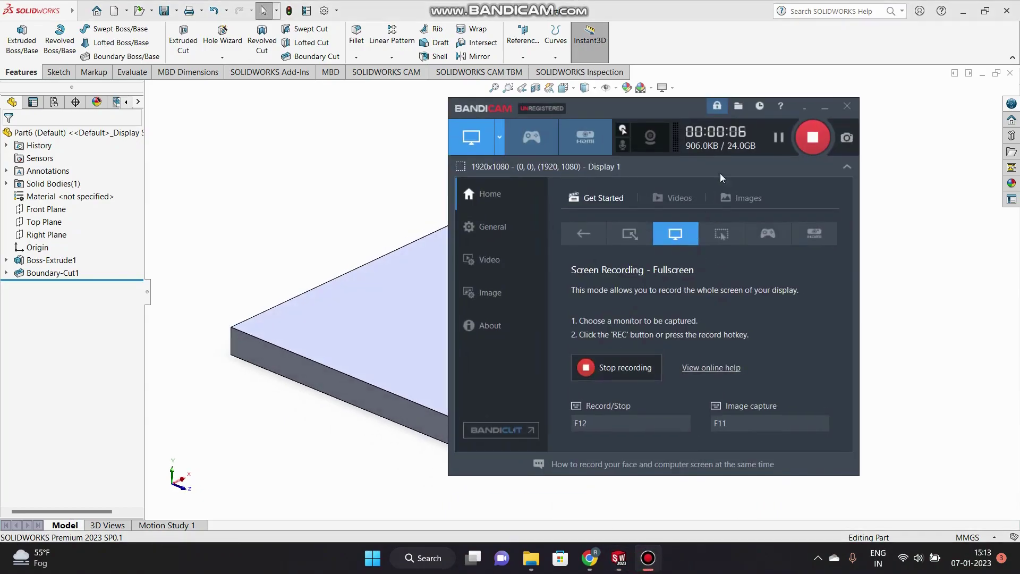
click(627, 368)
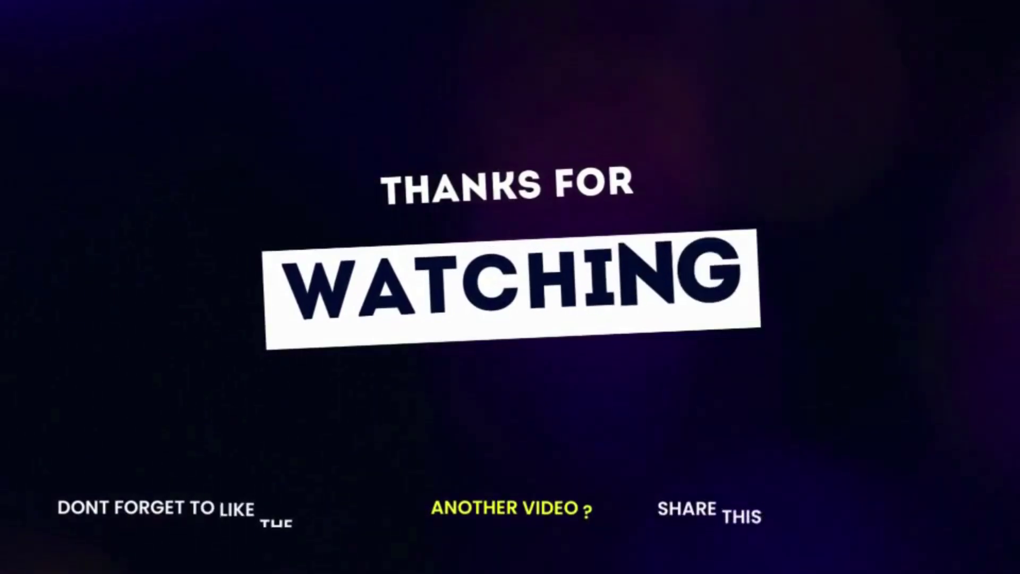